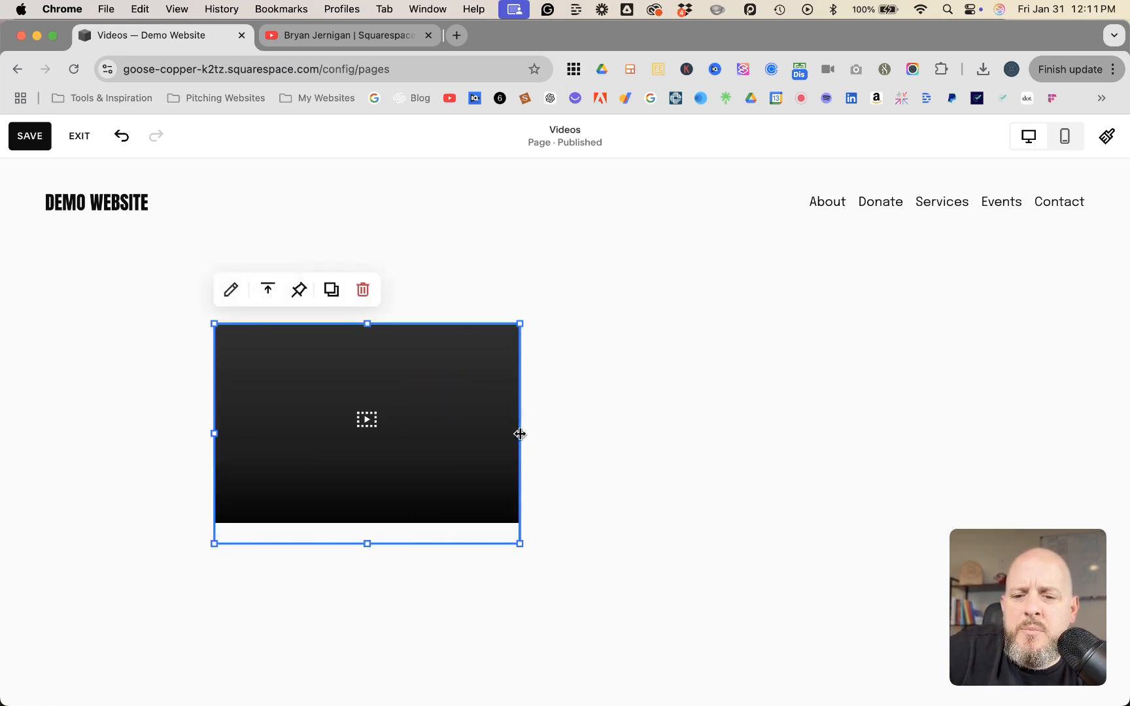
Widen the video block across most of the section and choose to add its video from a YouTube or Vimeo link
left_click_drag(523, 436, 915, 470)
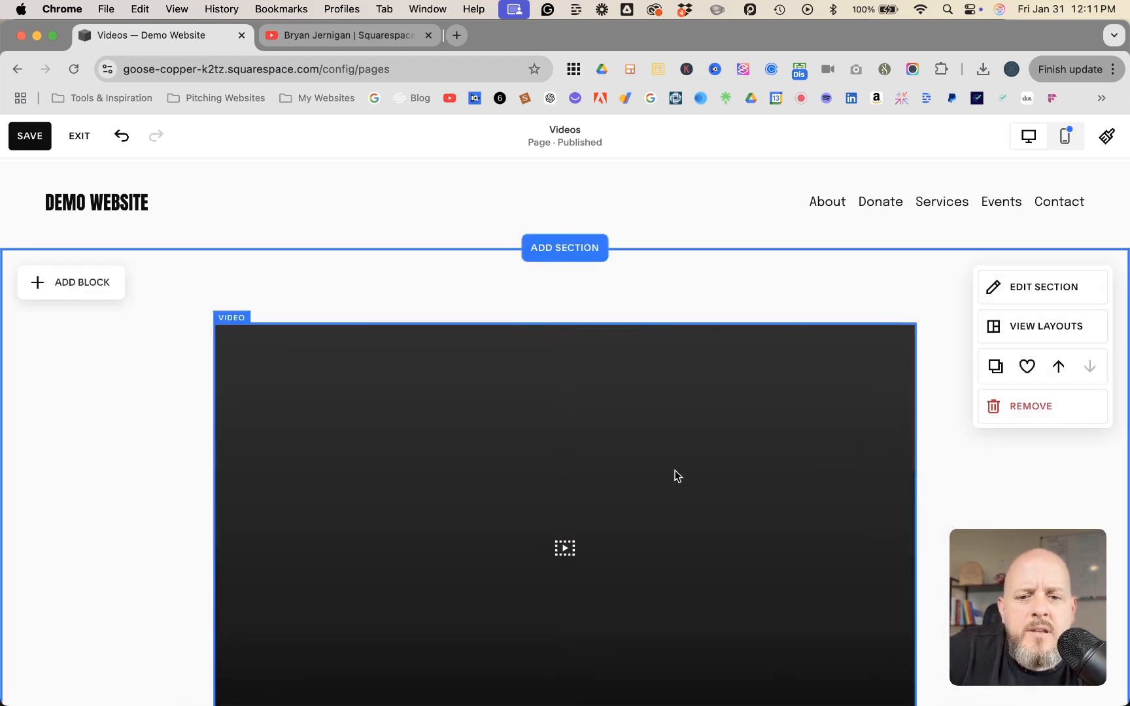
left_click(390, 472)
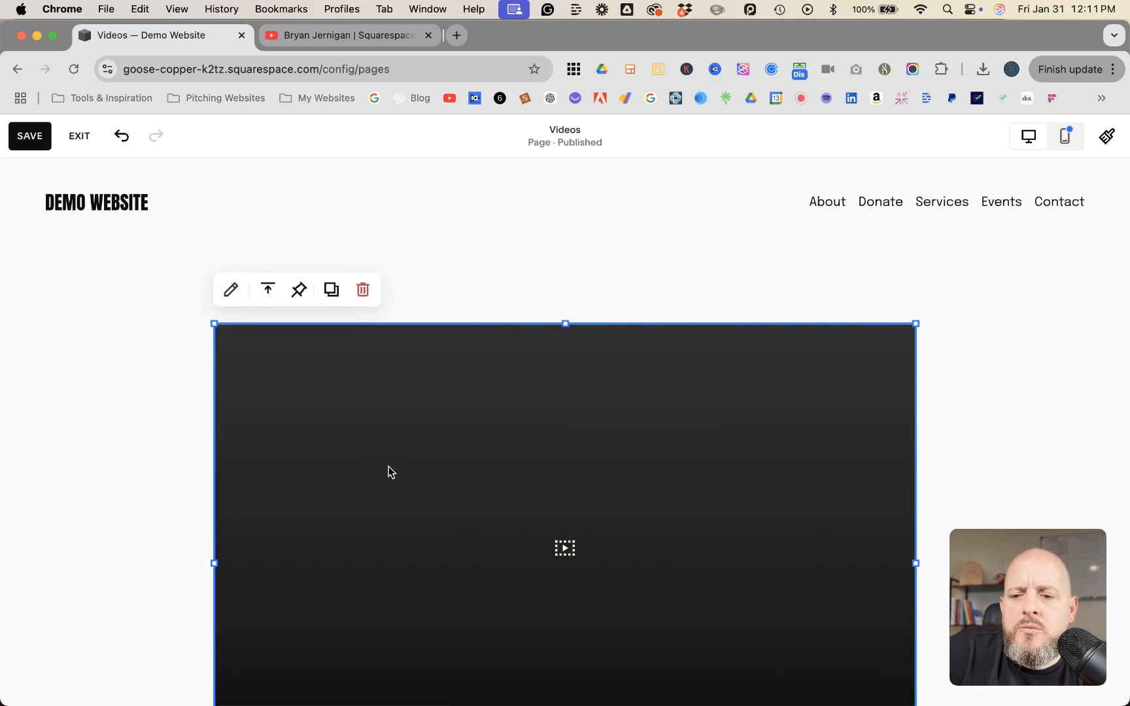
left_click(230, 291)
left_click_drag(939, 332, 230, 288)
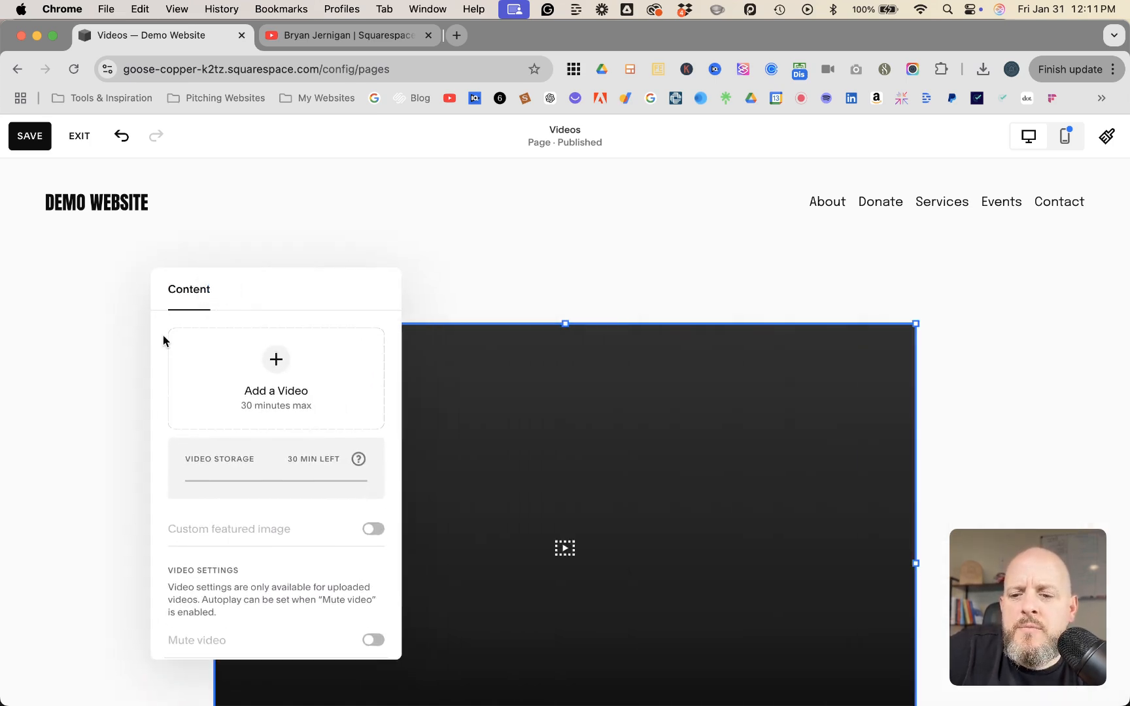
left_click(277, 362)
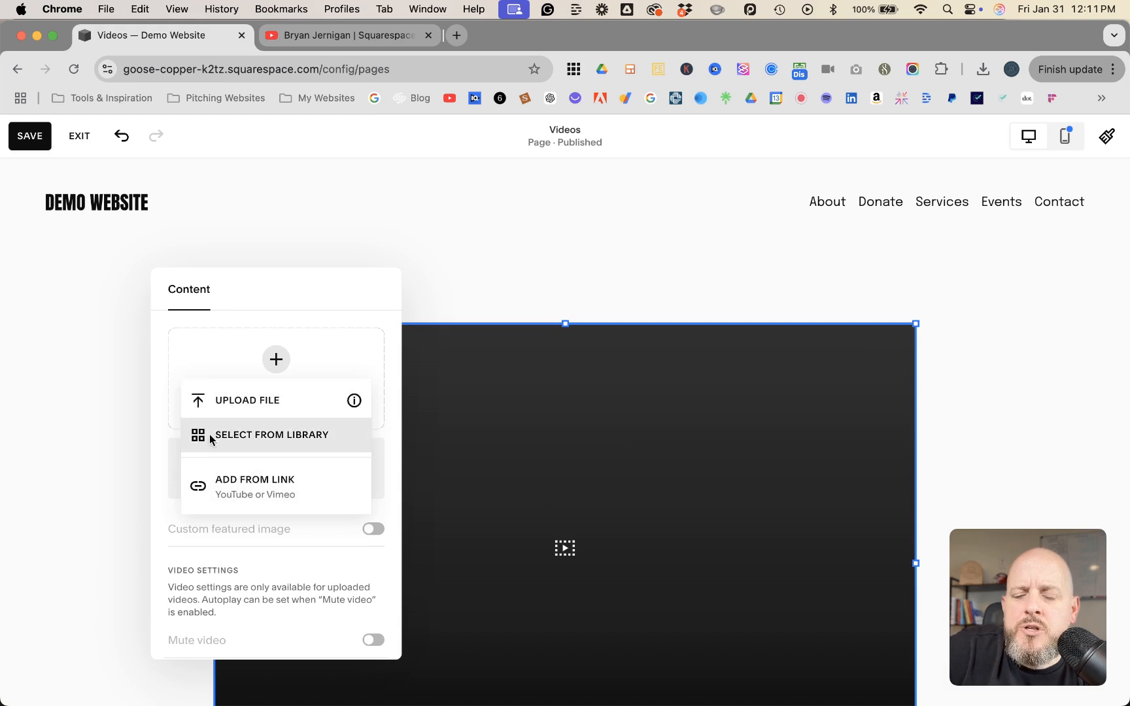
left_click(242, 486)
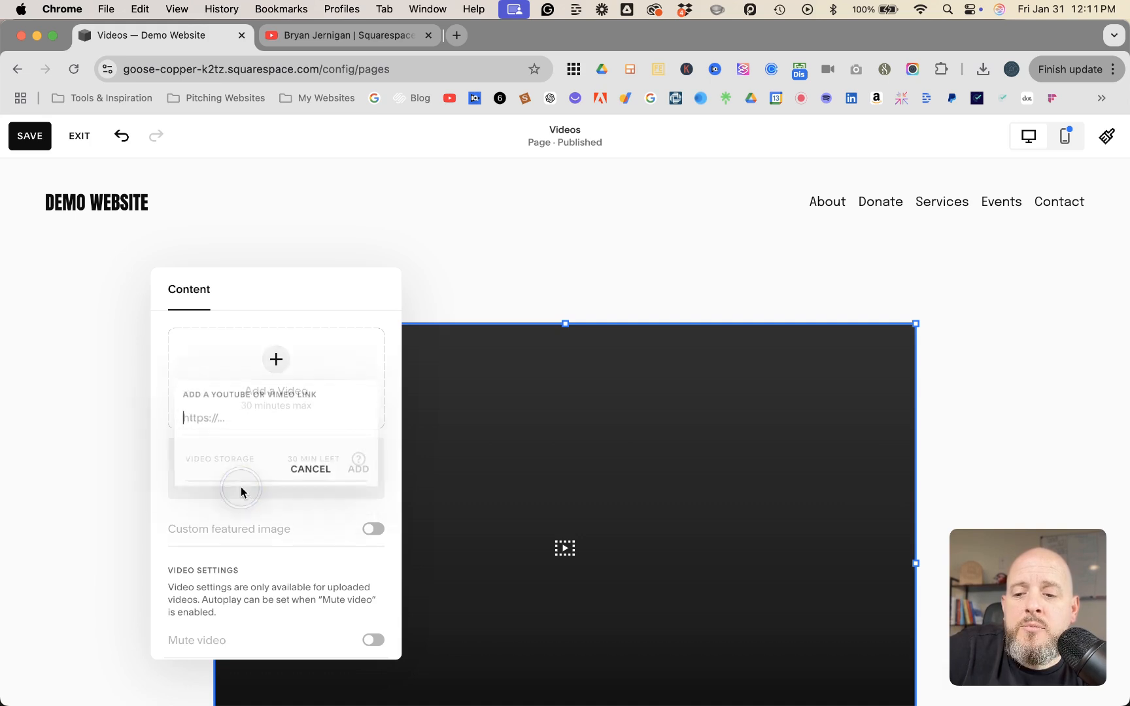
Switch to YouTube and copy the share link of the video "Urgent! Reconnect Google Drive Now!"
left_click(293, 38)
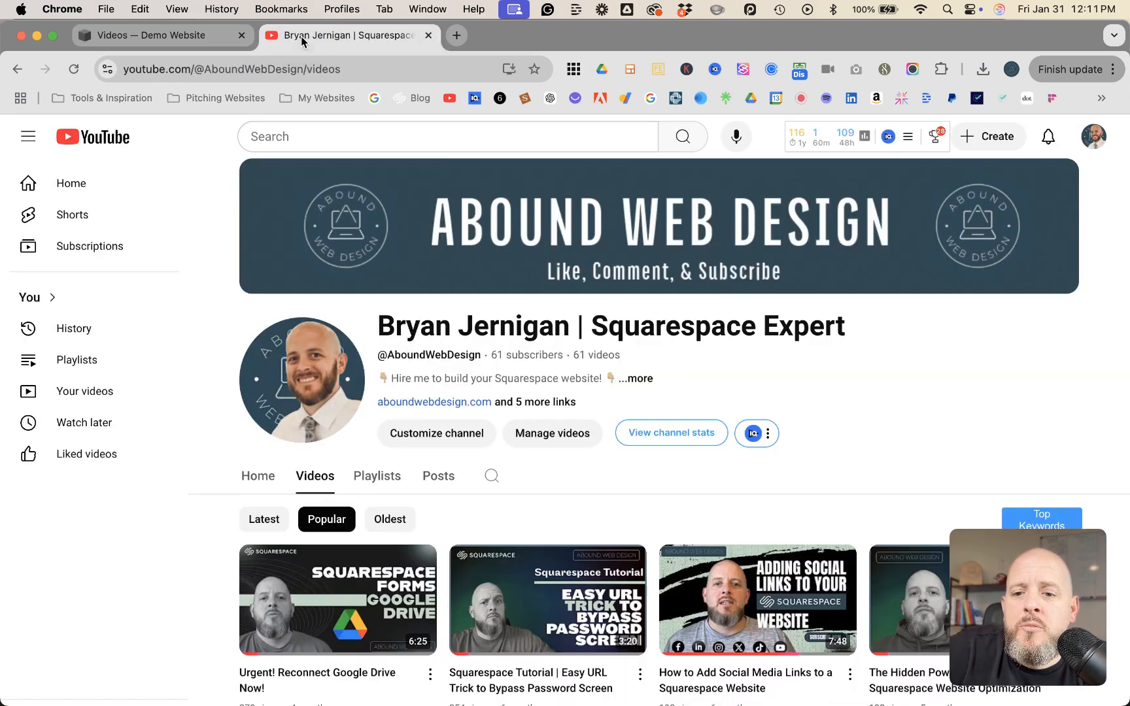
scroll(441, 410, "down", 2)
scroll(441, 417, "down", 2)
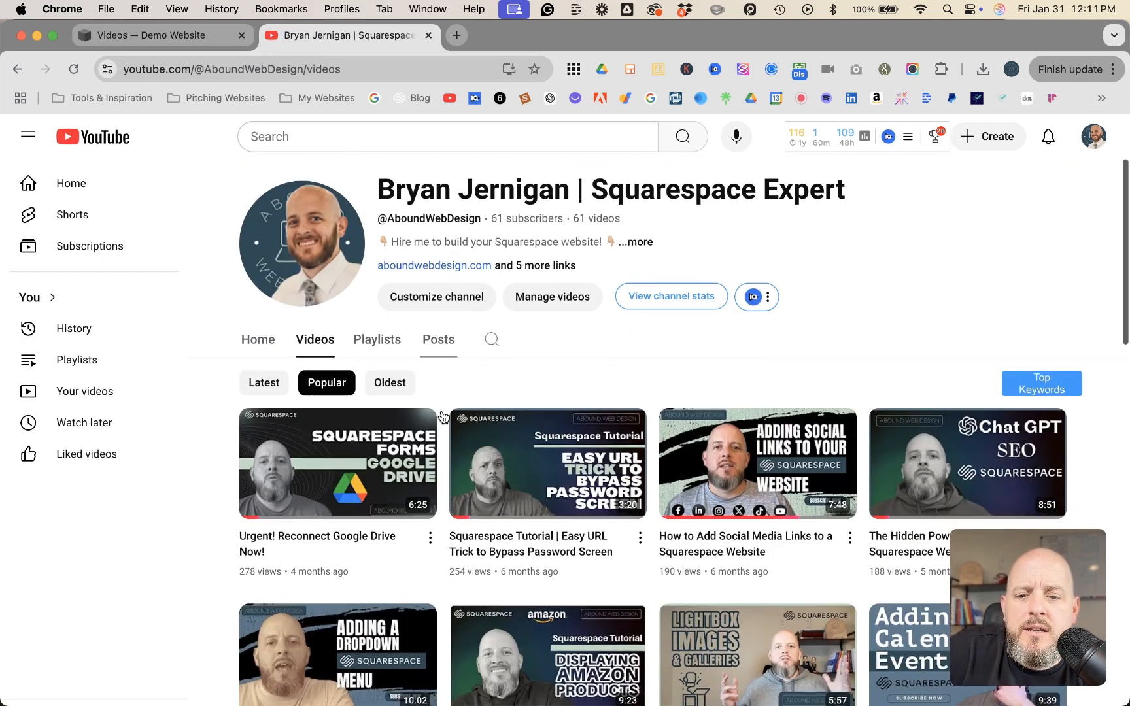
left_click(430, 530)
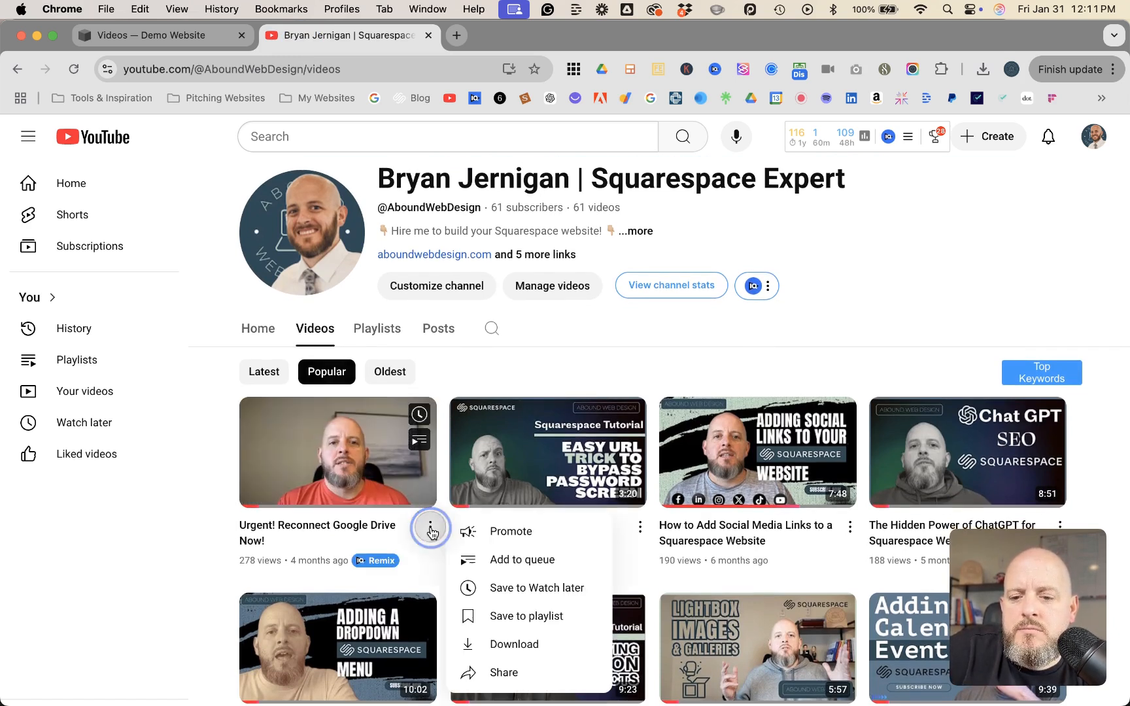
left_click(356, 489)
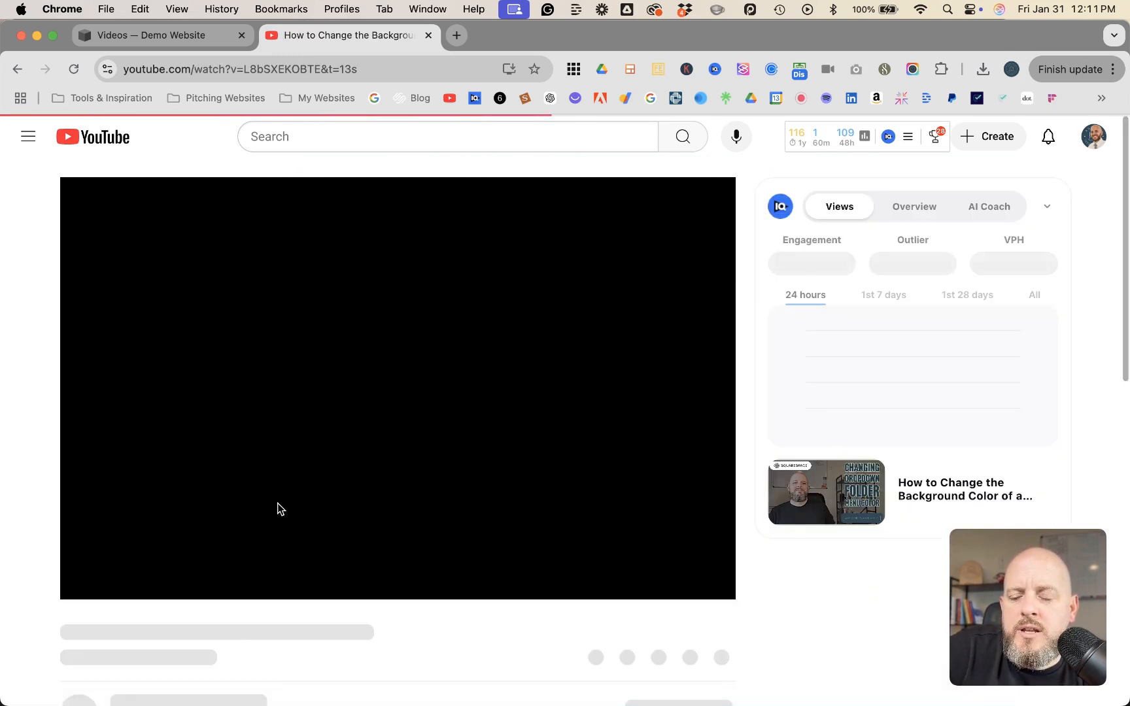
scroll(202, 509, "down", 3)
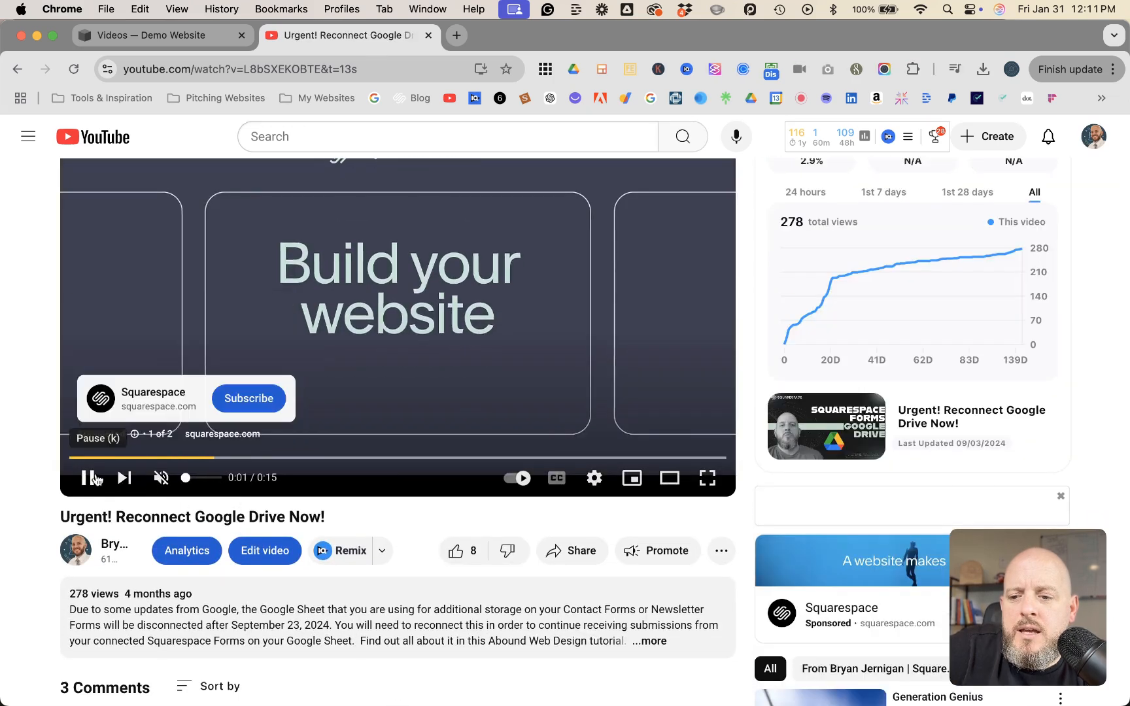
left_click(87, 478)
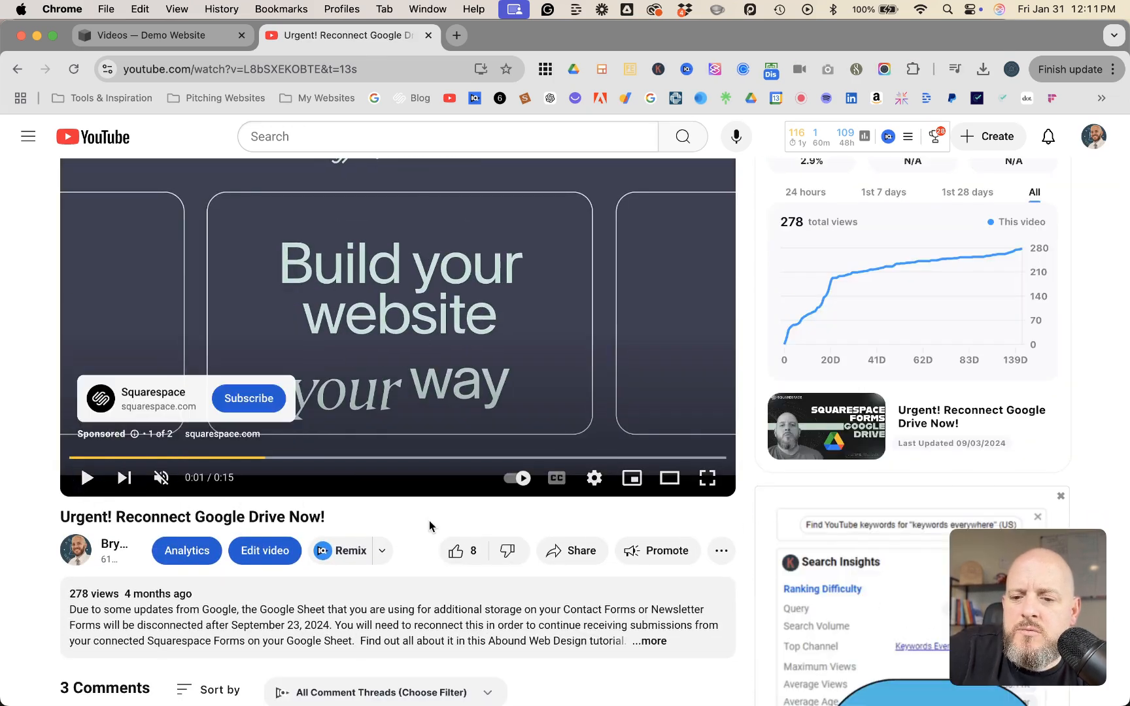
left_click(575, 555)
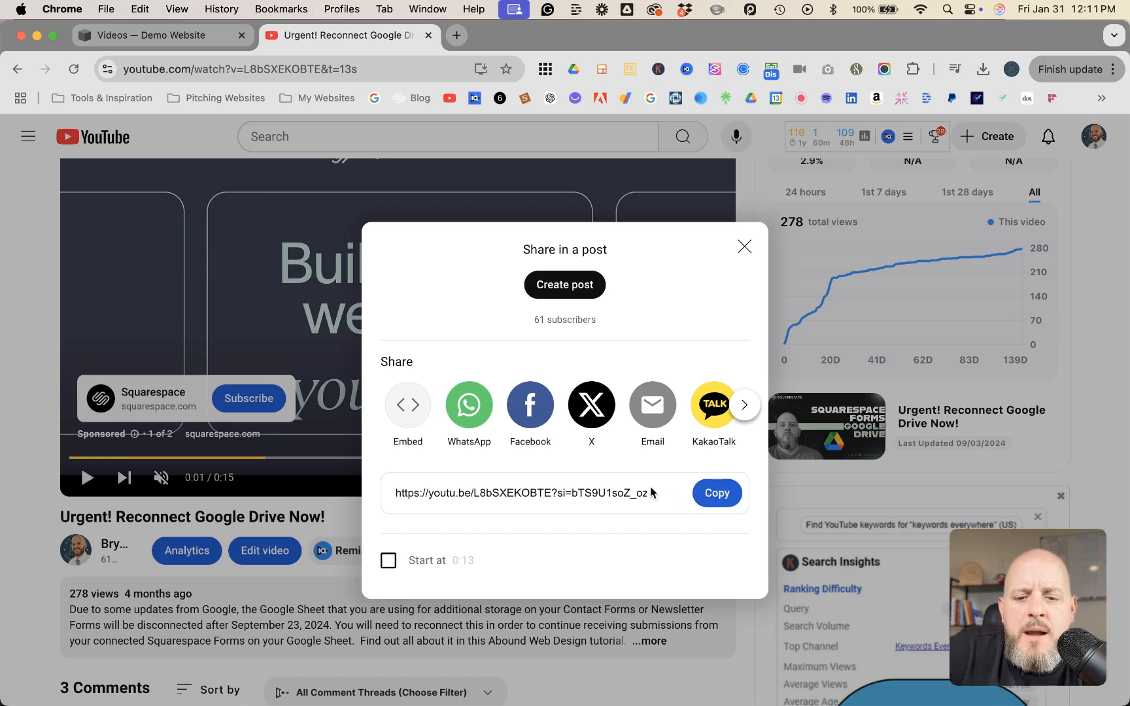
left_click(717, 494)
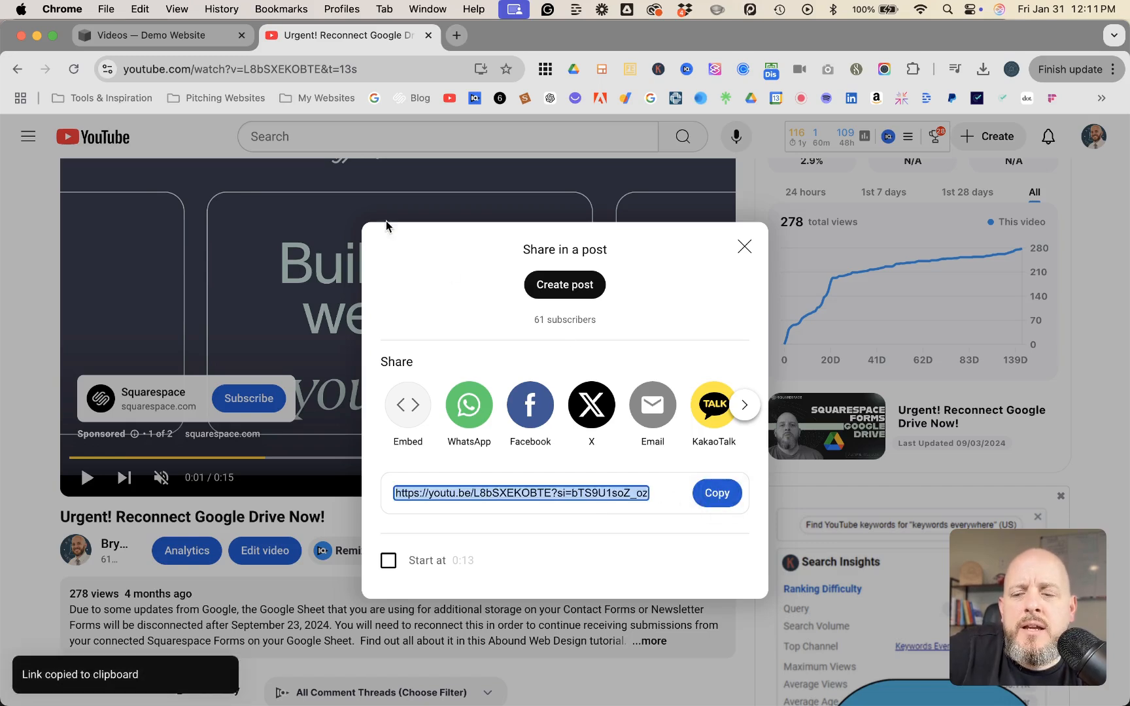
Return to the Squarespace page and add the copied YouTube link to the video block
left_click(193, 42)
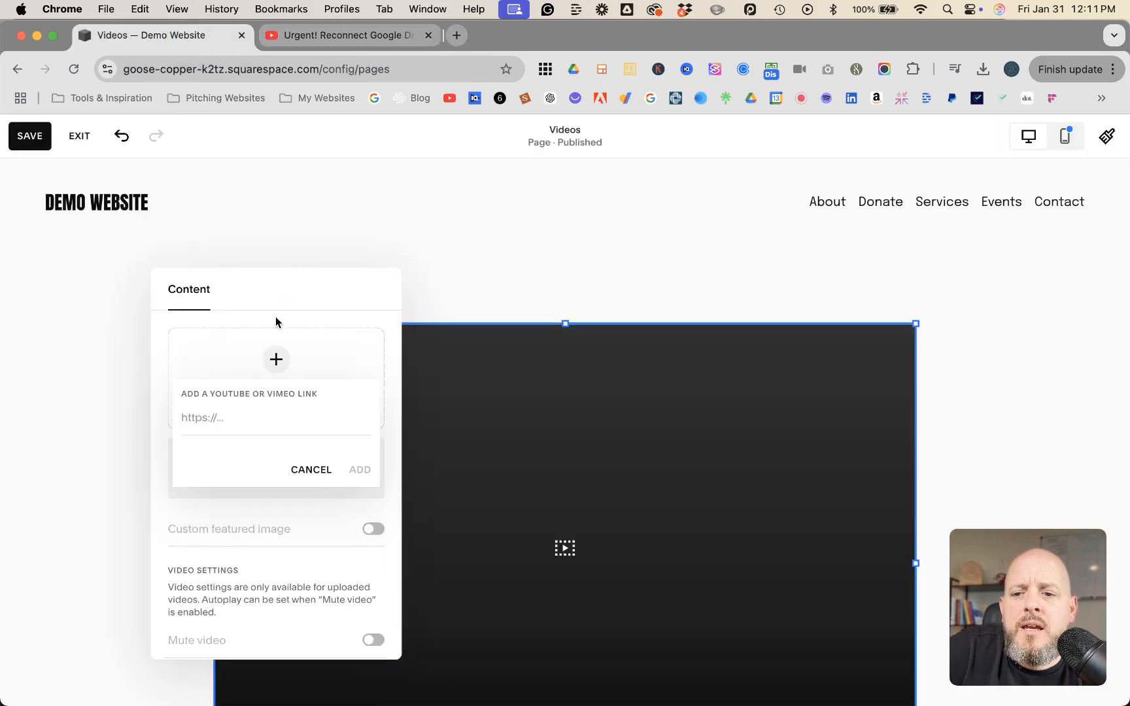
left_click(217, 420)
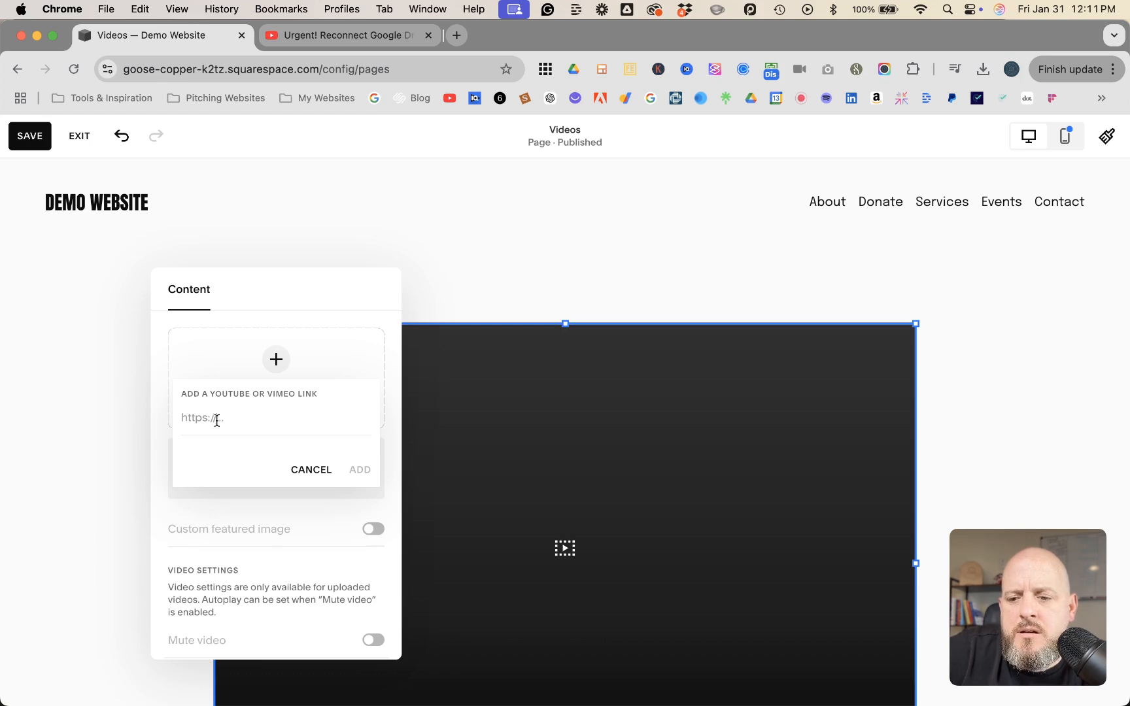
key("super")
key("super")
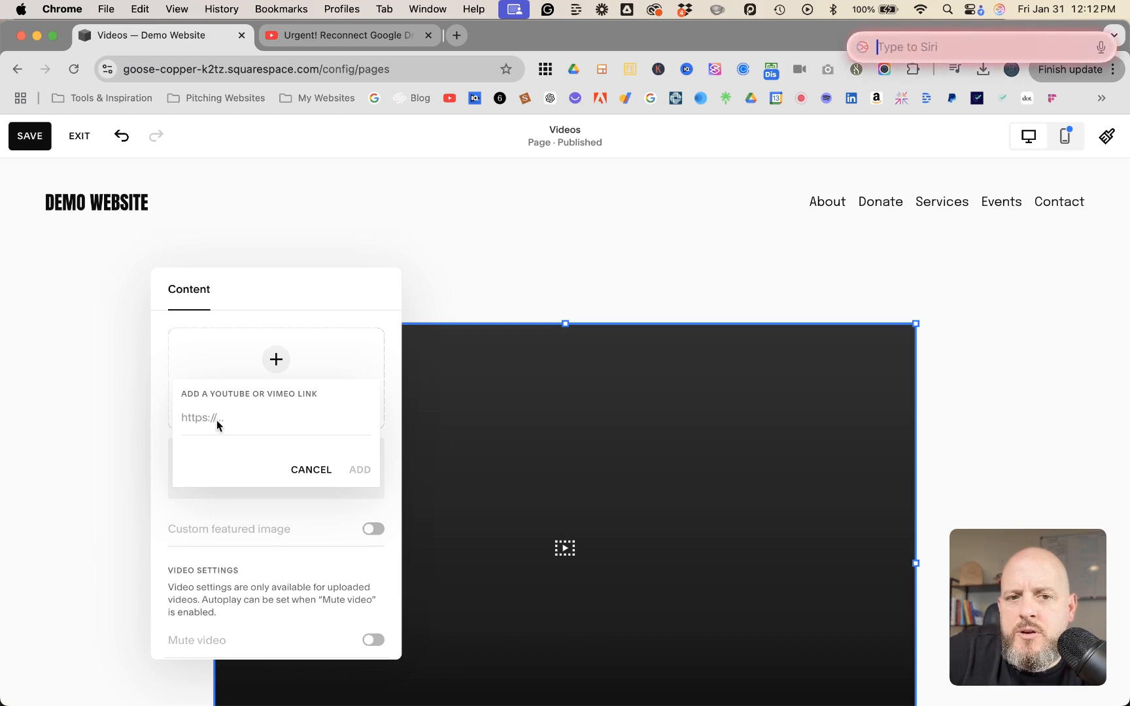
left_click(216, 420)
key("super+v")
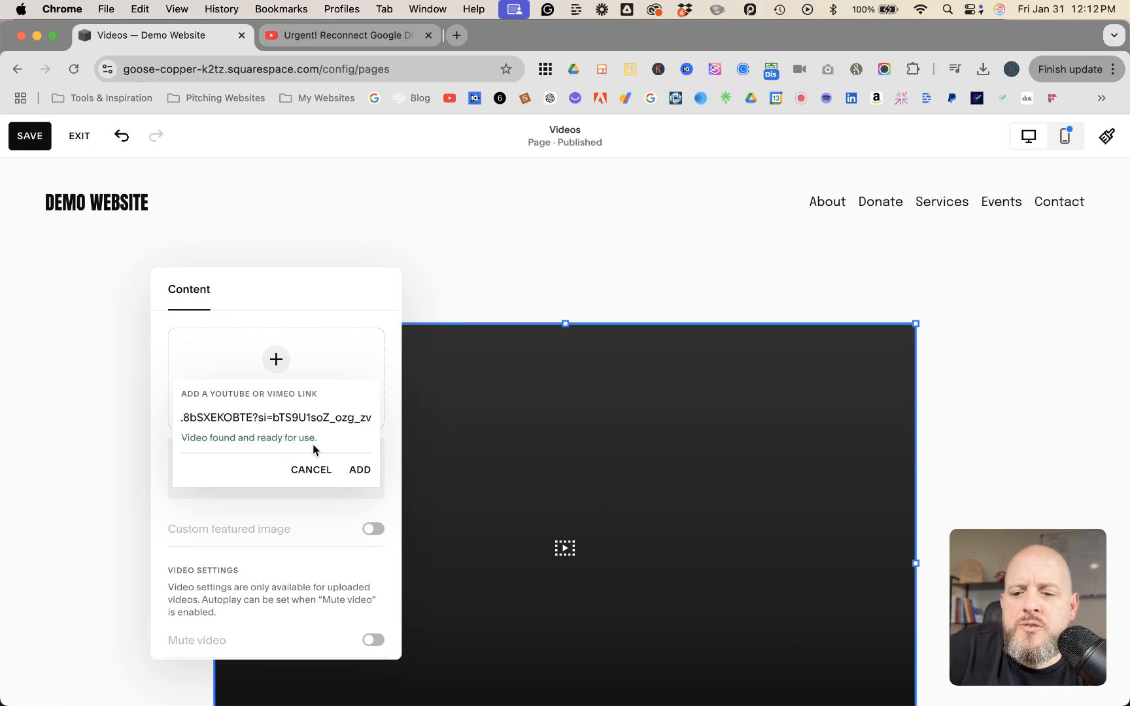
left_click(357, 469)
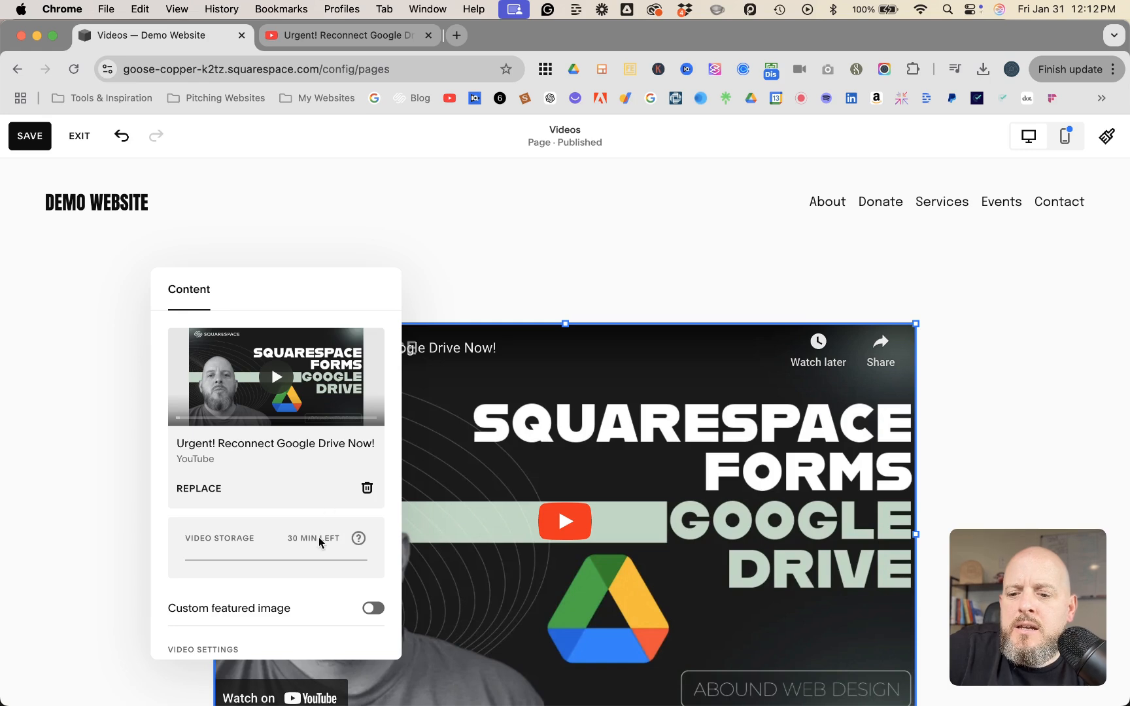
Examine the video block's content settings, including the custom featured image option, playback options and description
scroll(320, 542, "down", 1)
scroll(321, 542, "down", 5)
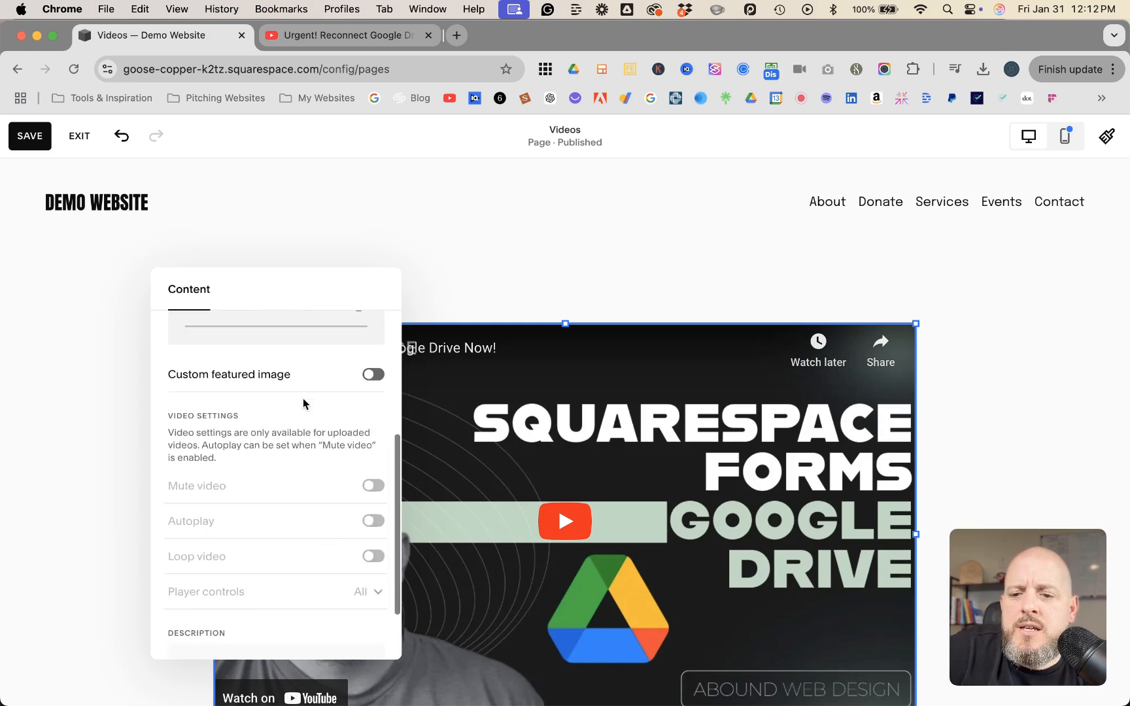
scroll(334, 396, "up", 6)
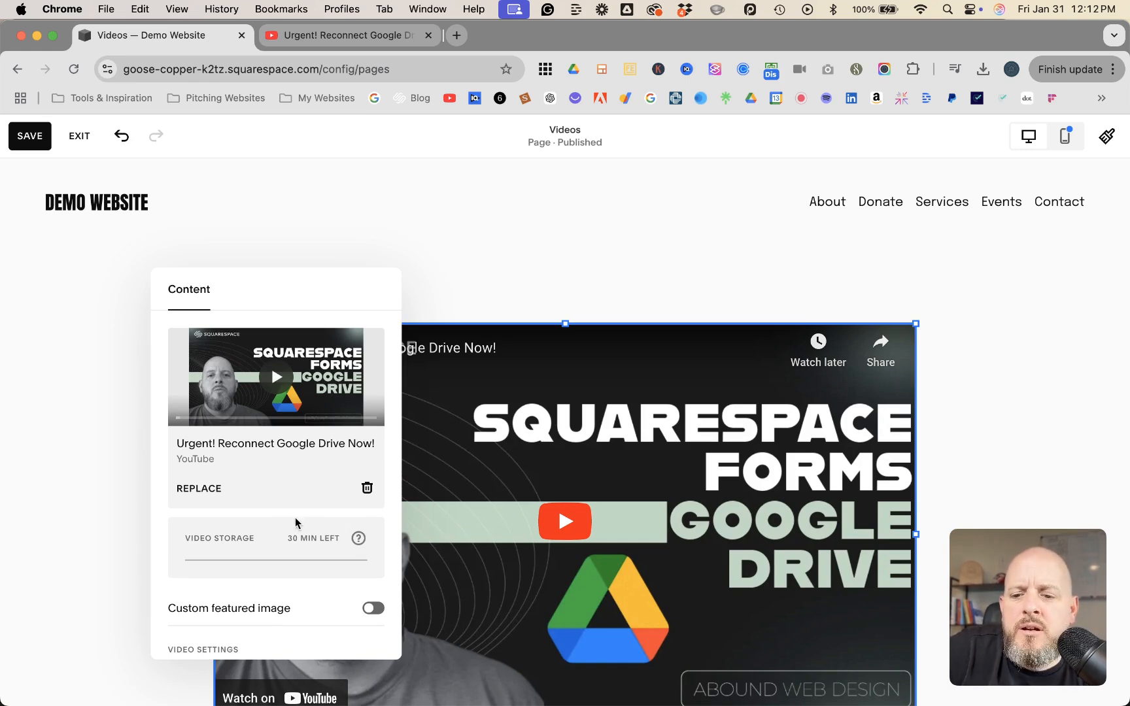
scroll(298, 525, "down", 2)
left_click(373, 567)
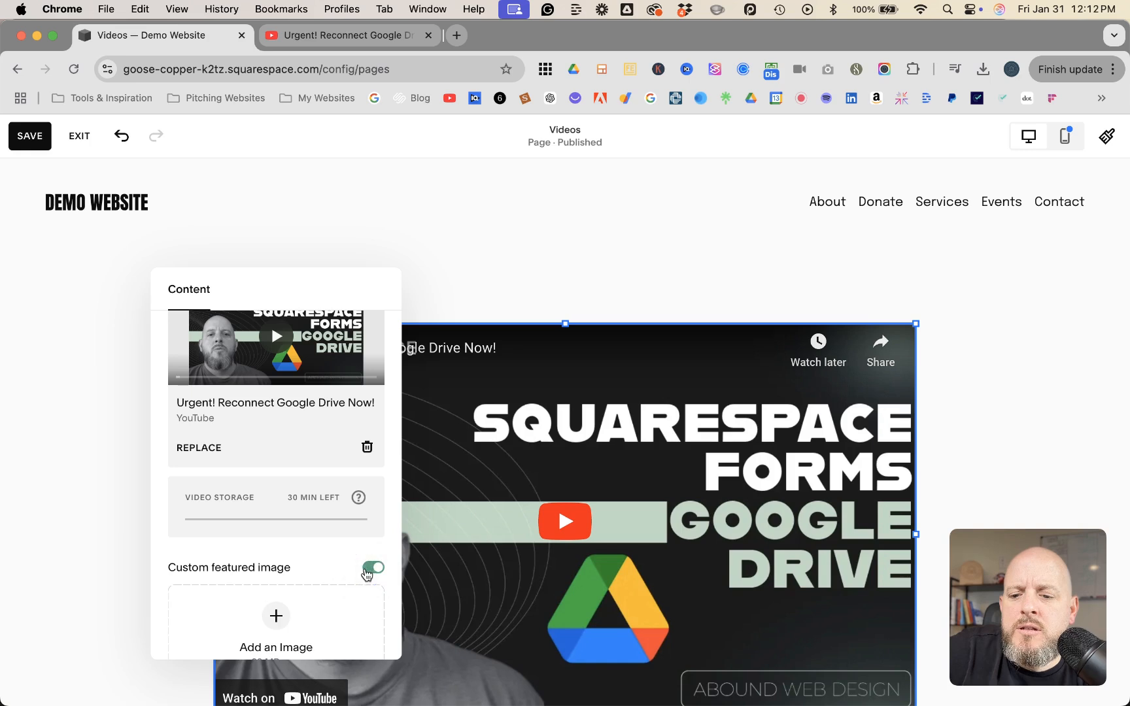
scroll(274, 589, "down", 3)
left_click(373, 480)
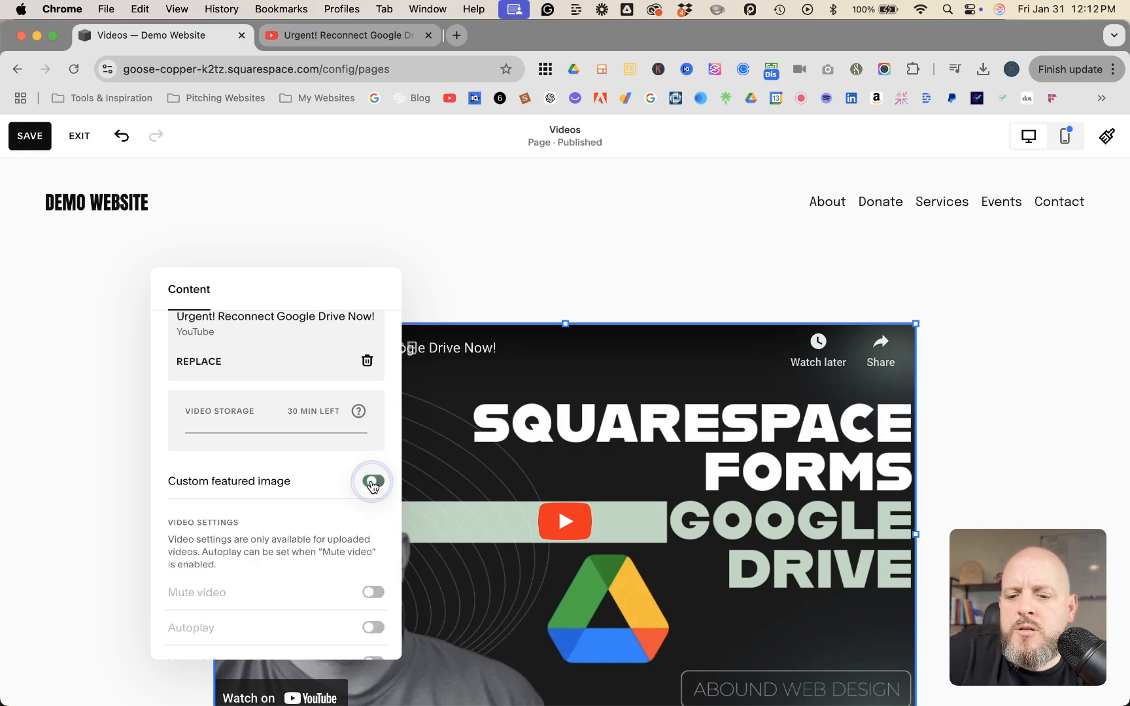
scroll(239, 427, "down", 3)
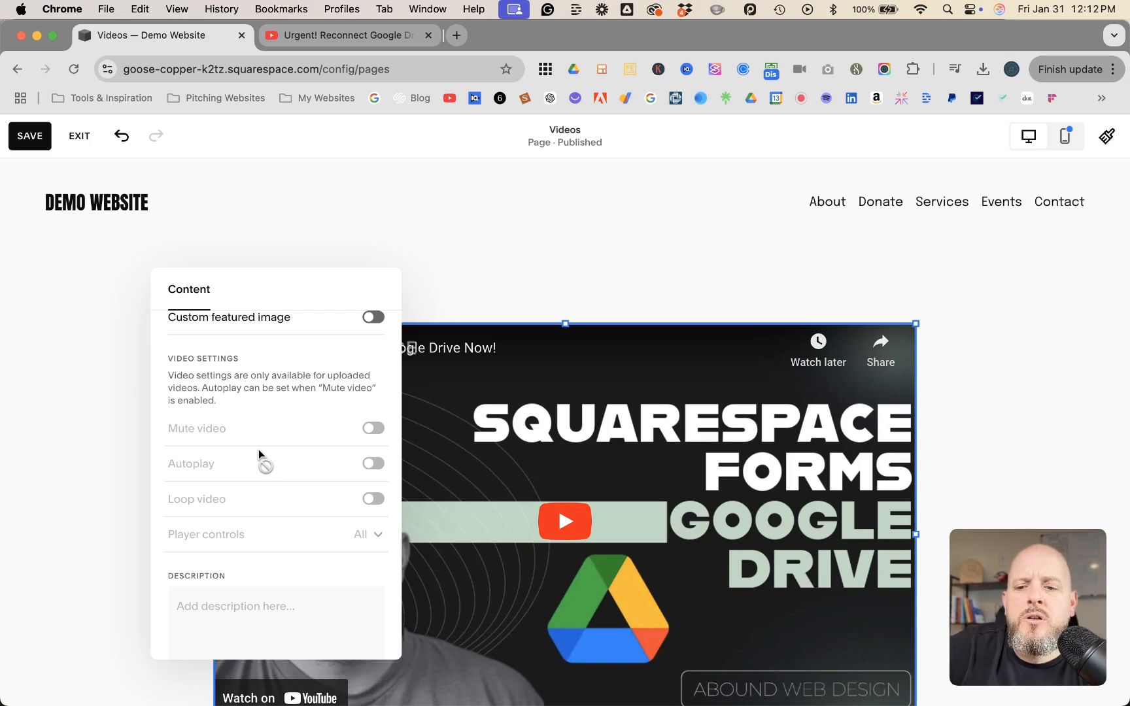
scroll(258, 449, "up", 5)
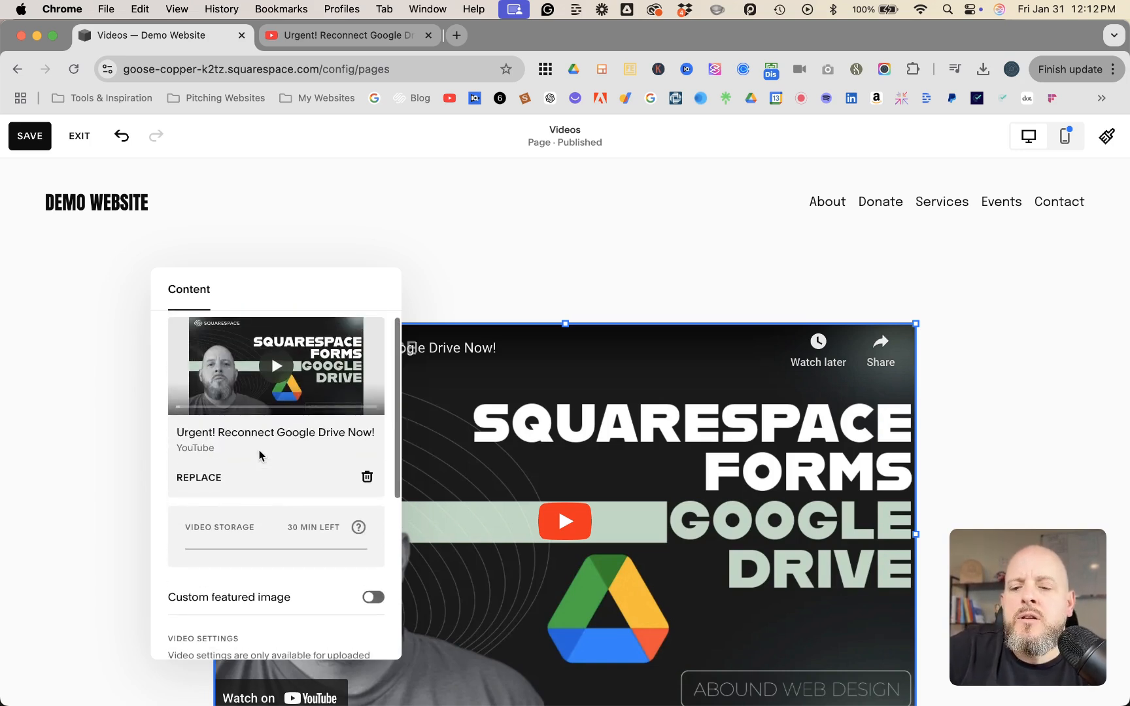
Close the video block's settings, save the Videos page and exit editing
left_click(651, 292)
scroll(651, 293, "down", 2)
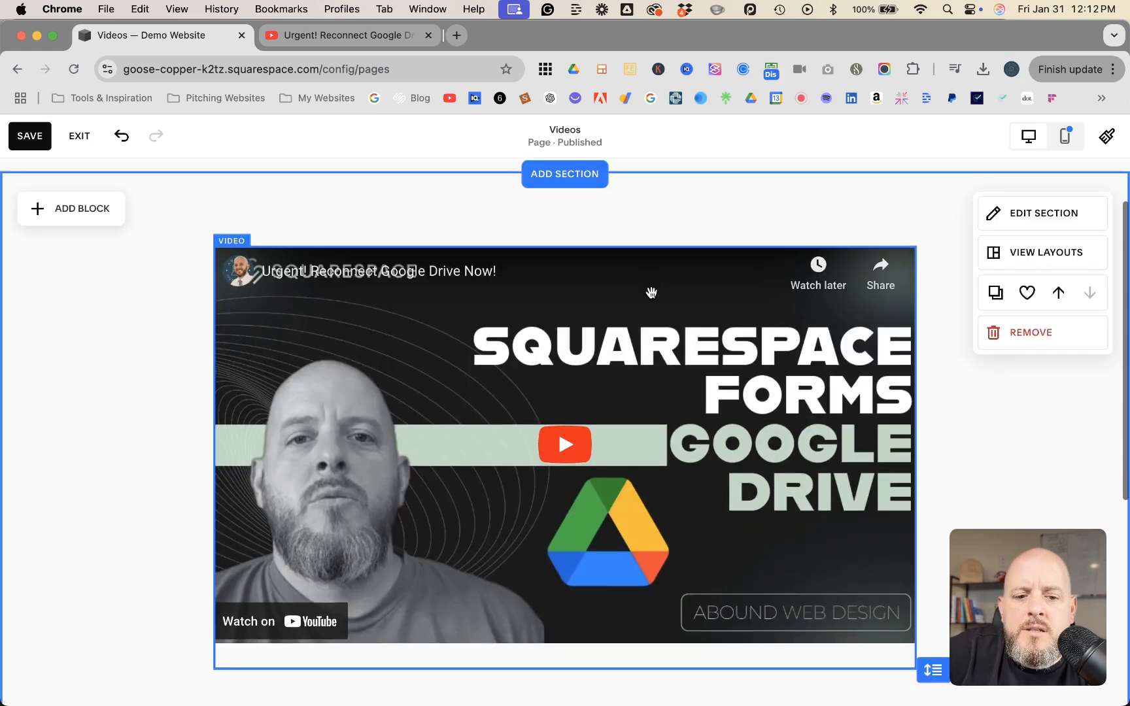
scroll(647, 294, "up", 2)
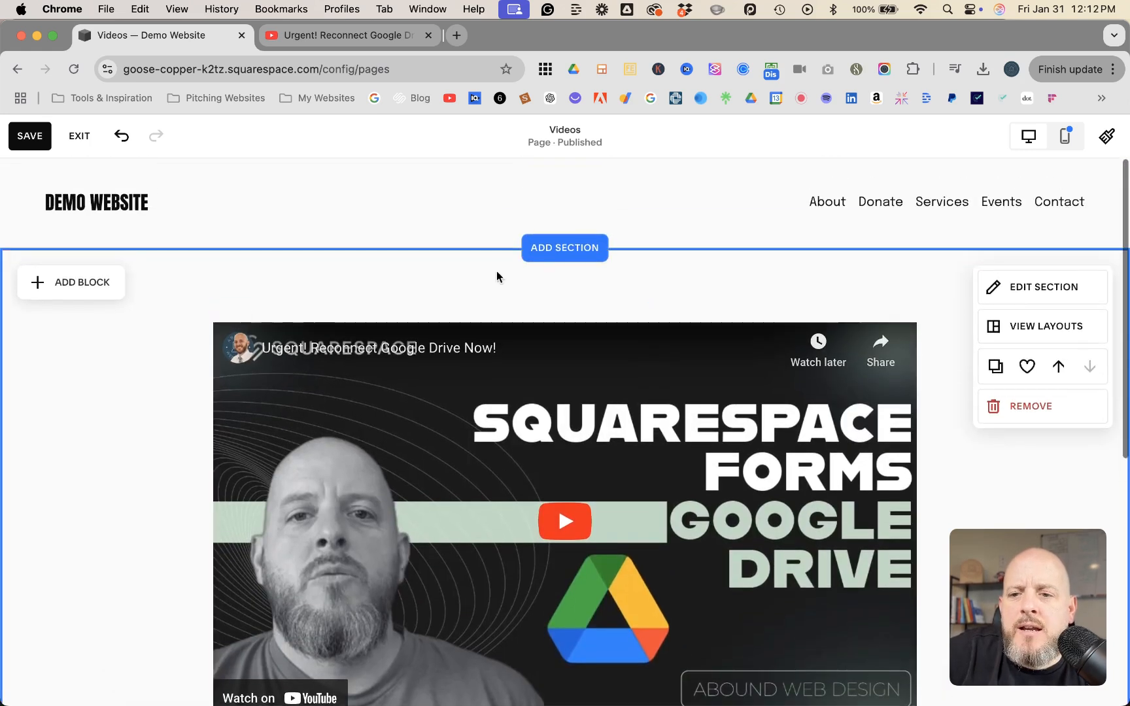
left_click(33, 139)
left_click(79, 136)
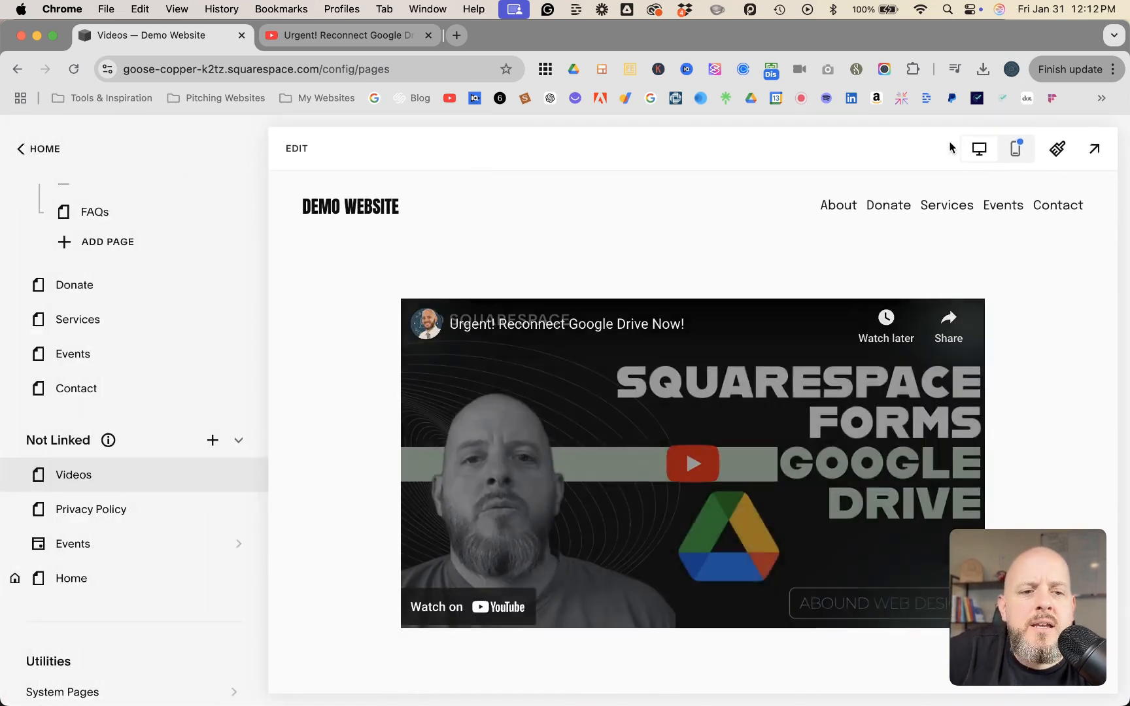
Check the Videos page in the mobile preview, also at full size, and return to the desktop view
left_click(1015, 148)
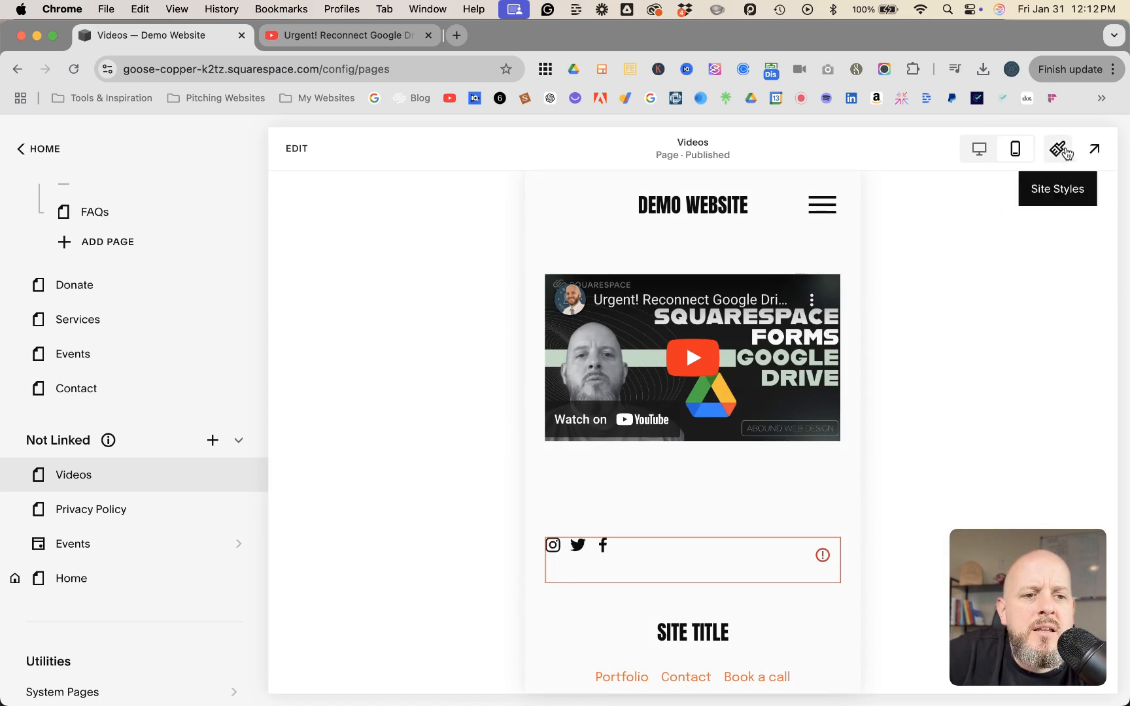
left_click(1094, 149)
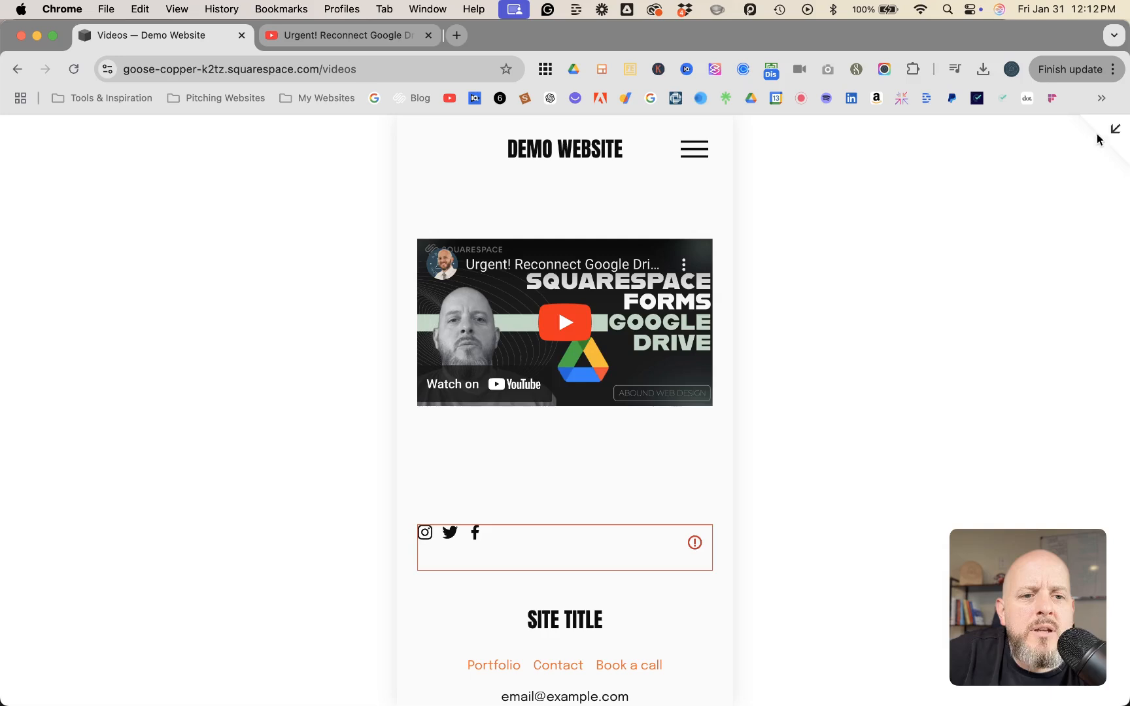
left_click(1113, 129)
left_click(979, 148)
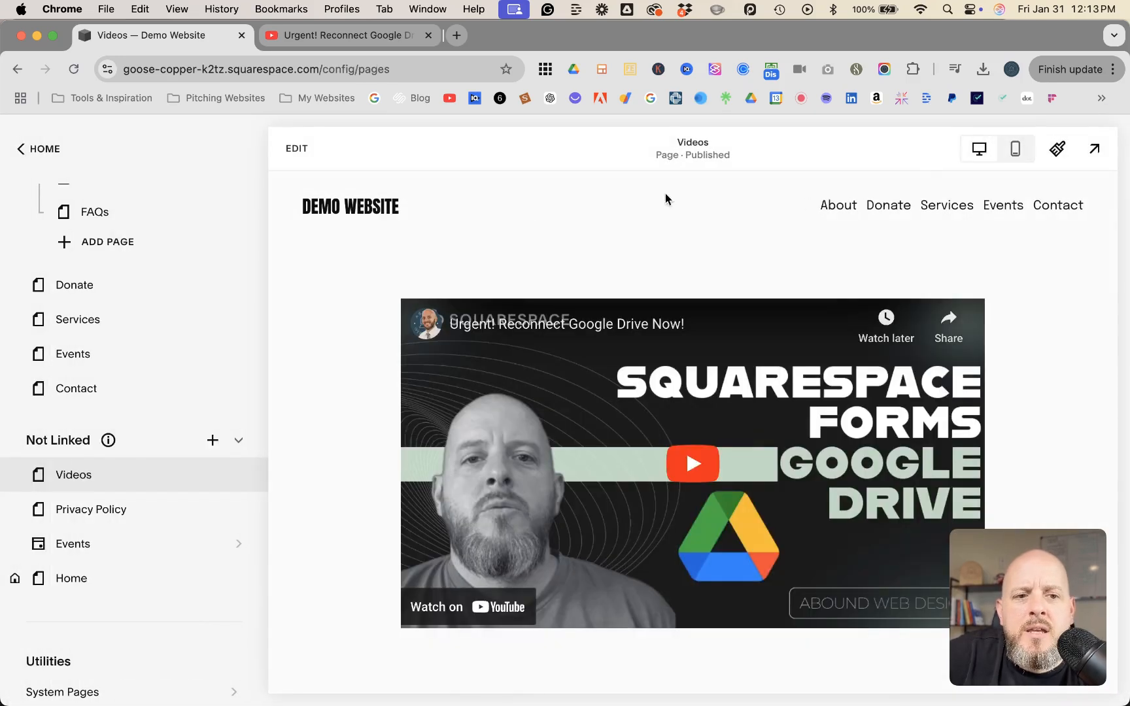
Preview the Videos page at full size and test the embedded video by playing, muting and pausing it
left_click(1094, 149)
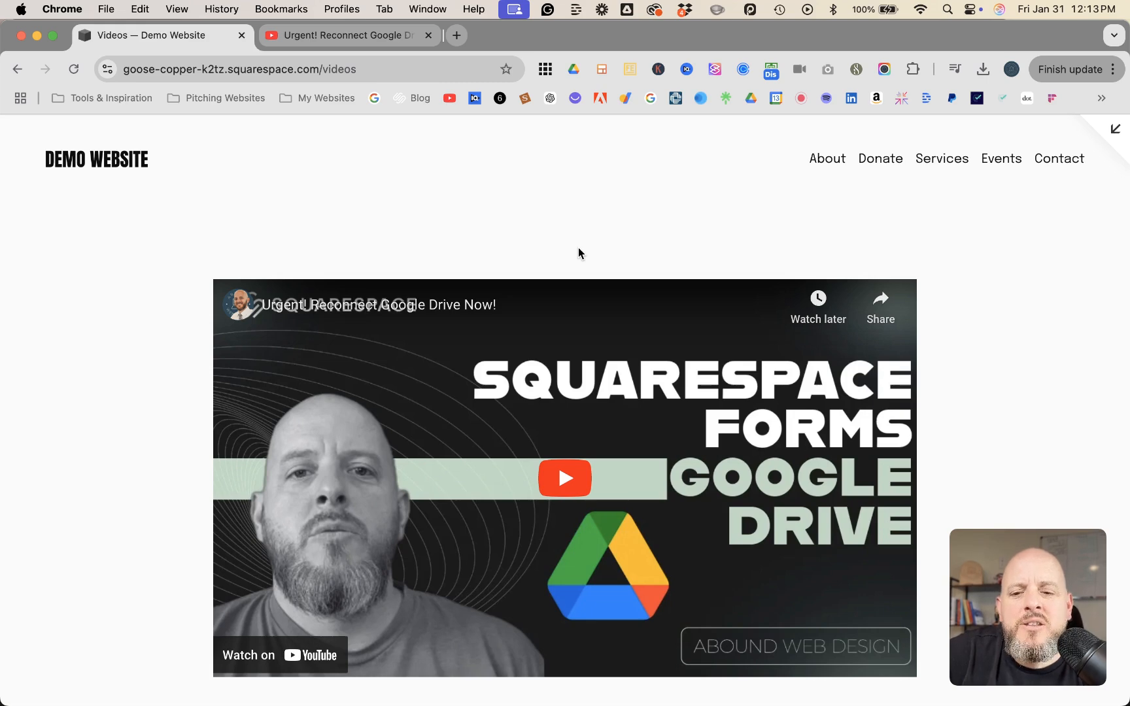
scroll(577, 249, "down", 2)
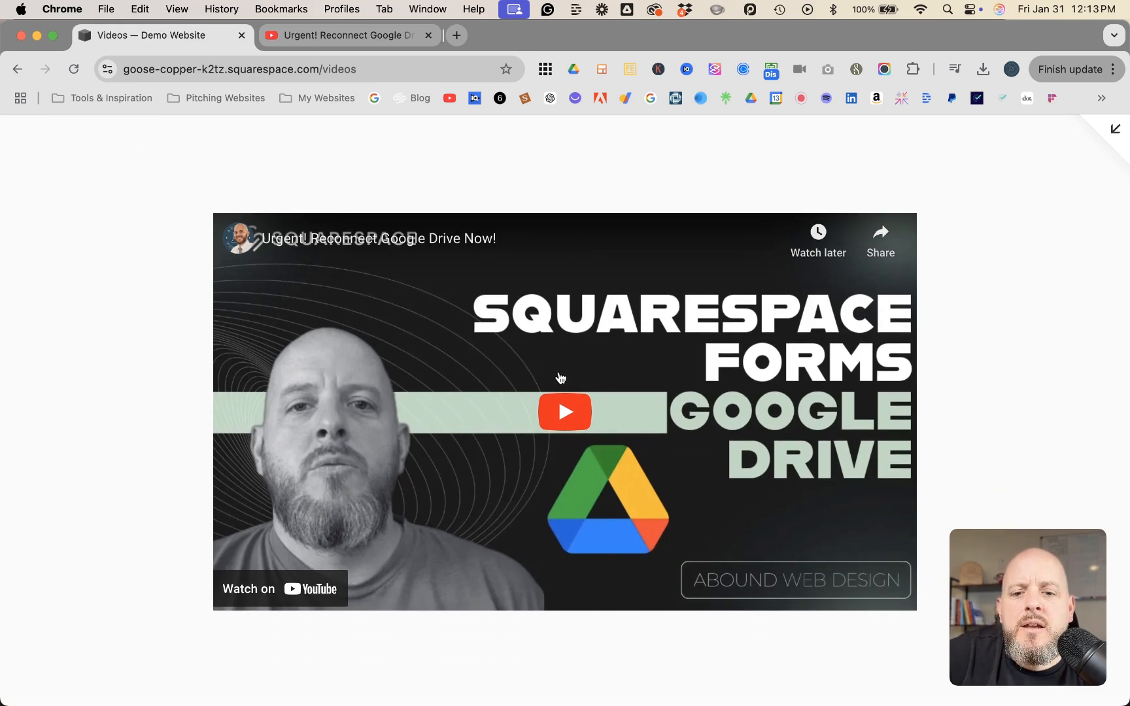
left_click(566, 410)
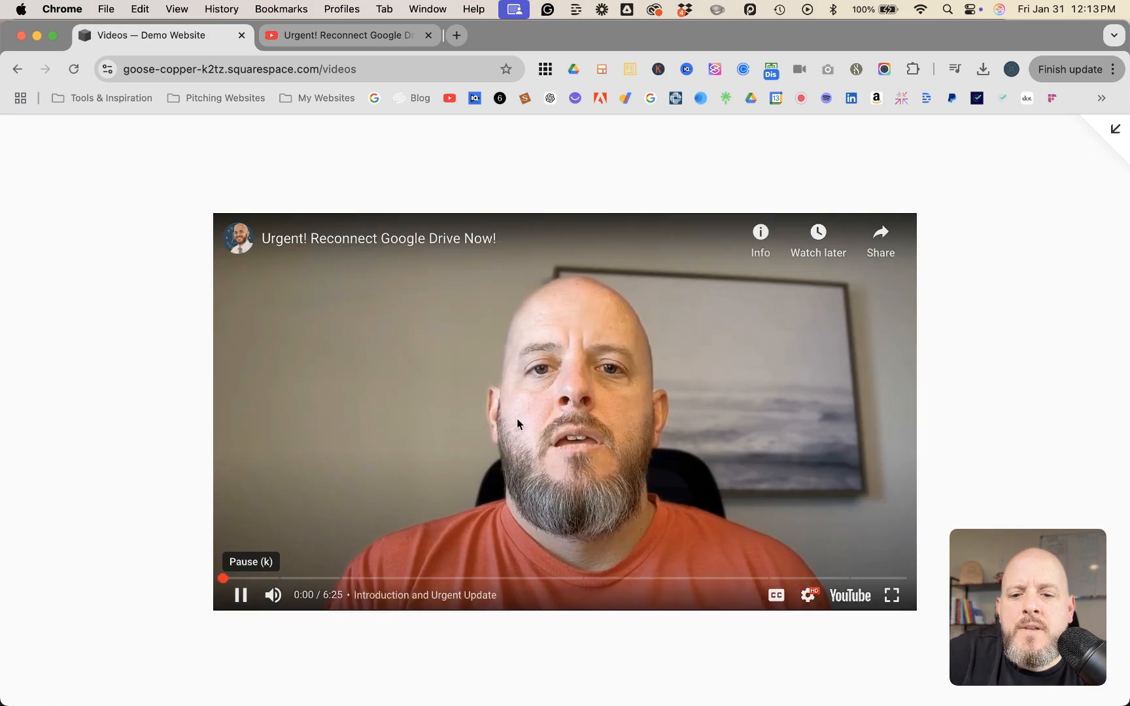
left_click(274, 595)
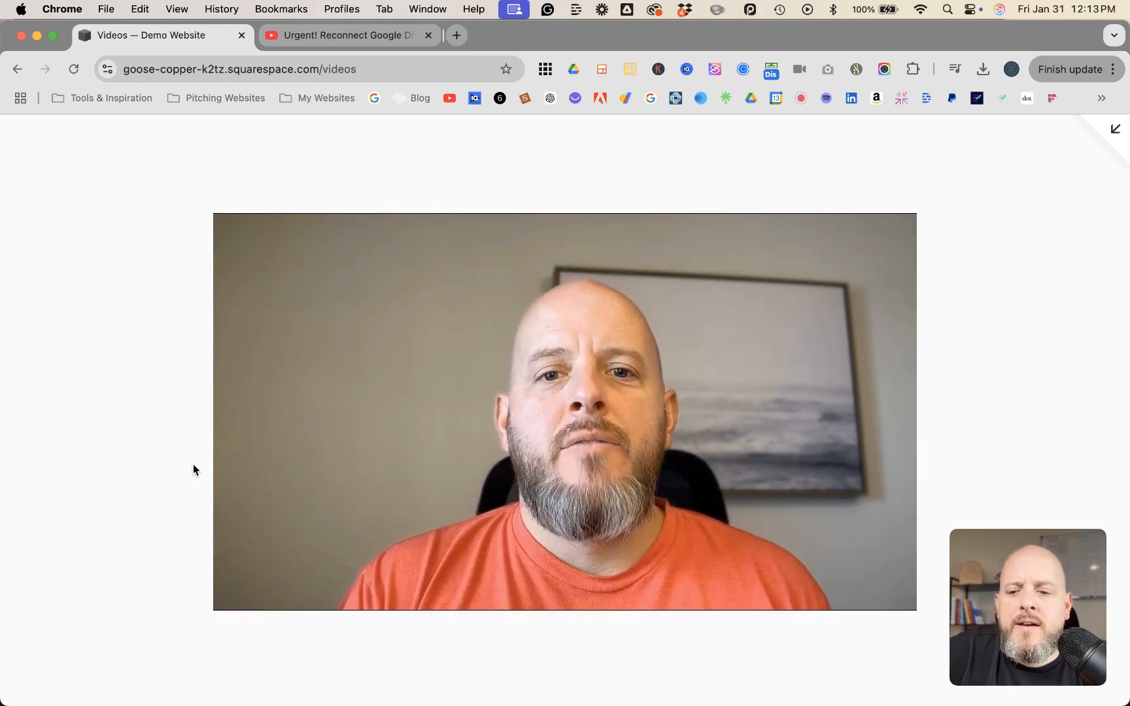
left_click(240, 594)
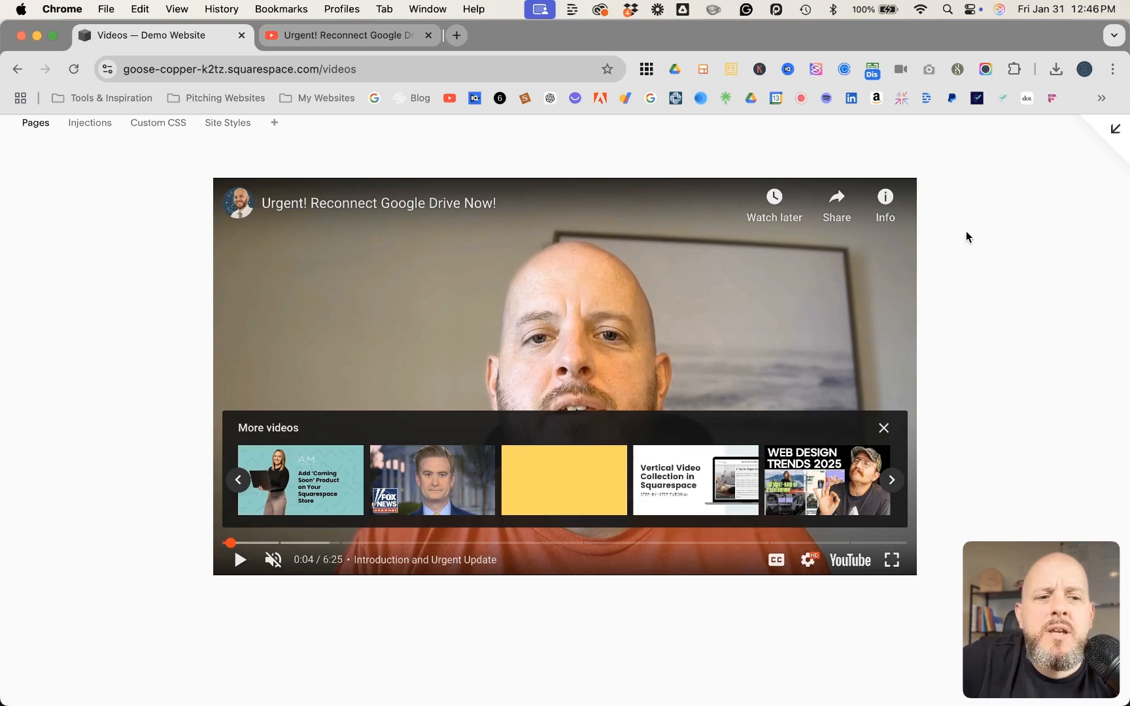
Return to editing the Videos page, add an embed block and place it below the existing video block
left_click(1111, 133)
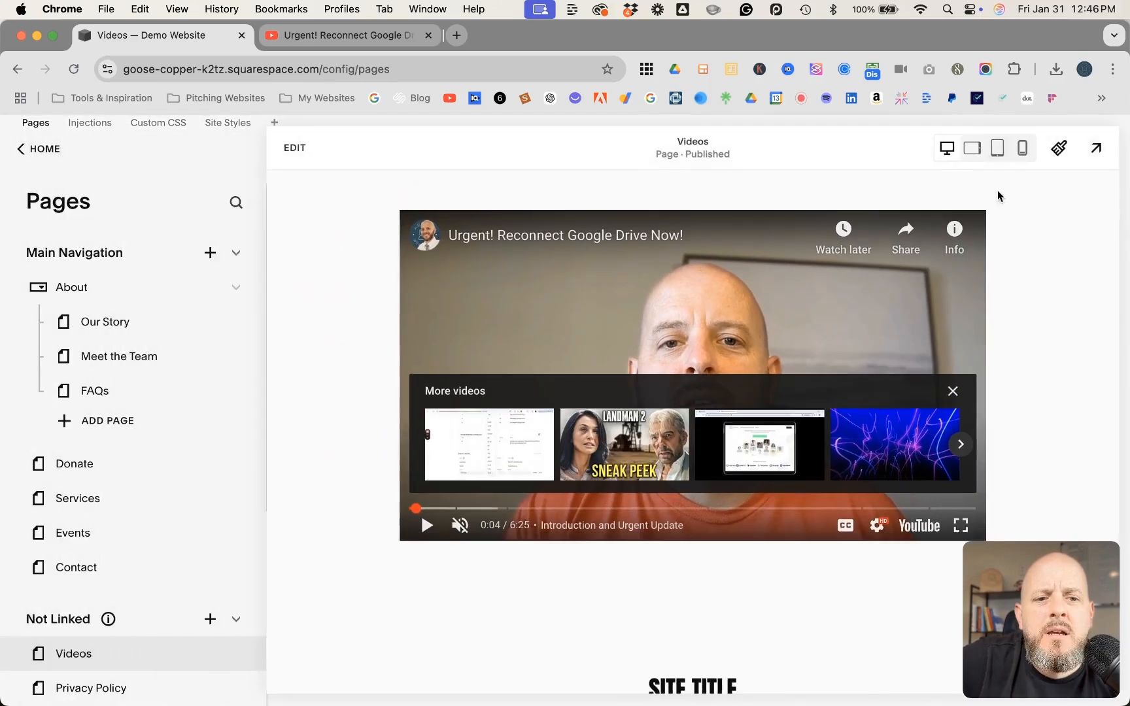
left_click(297, 149)
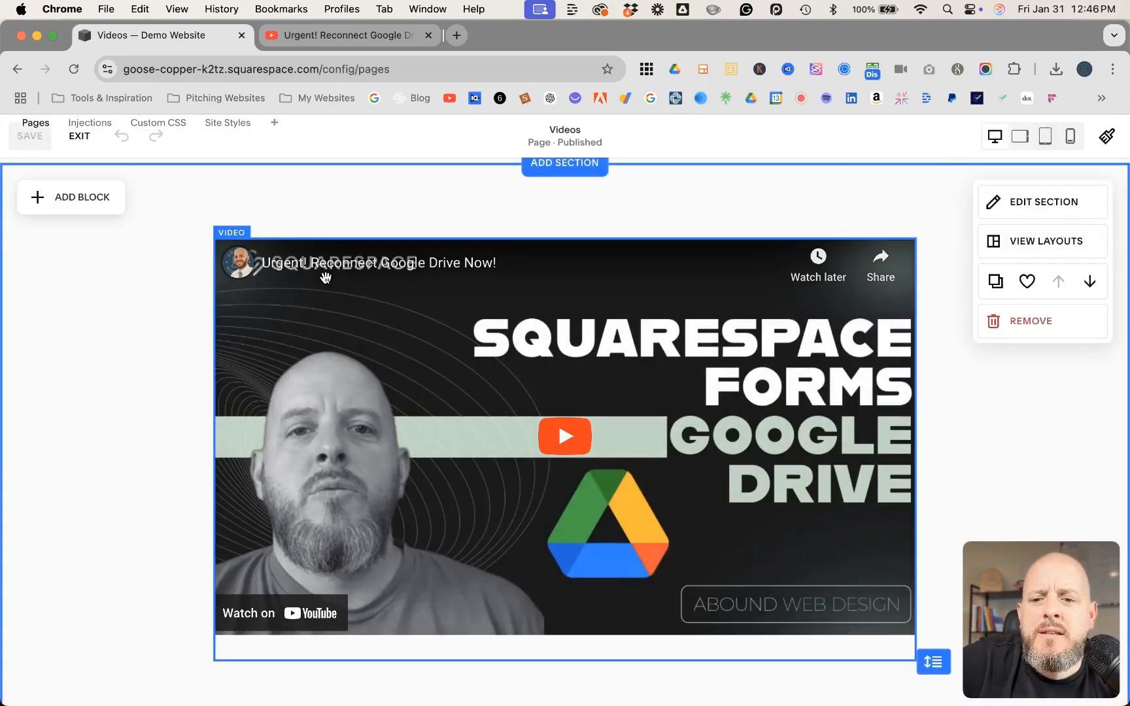
left_click(98, 196)
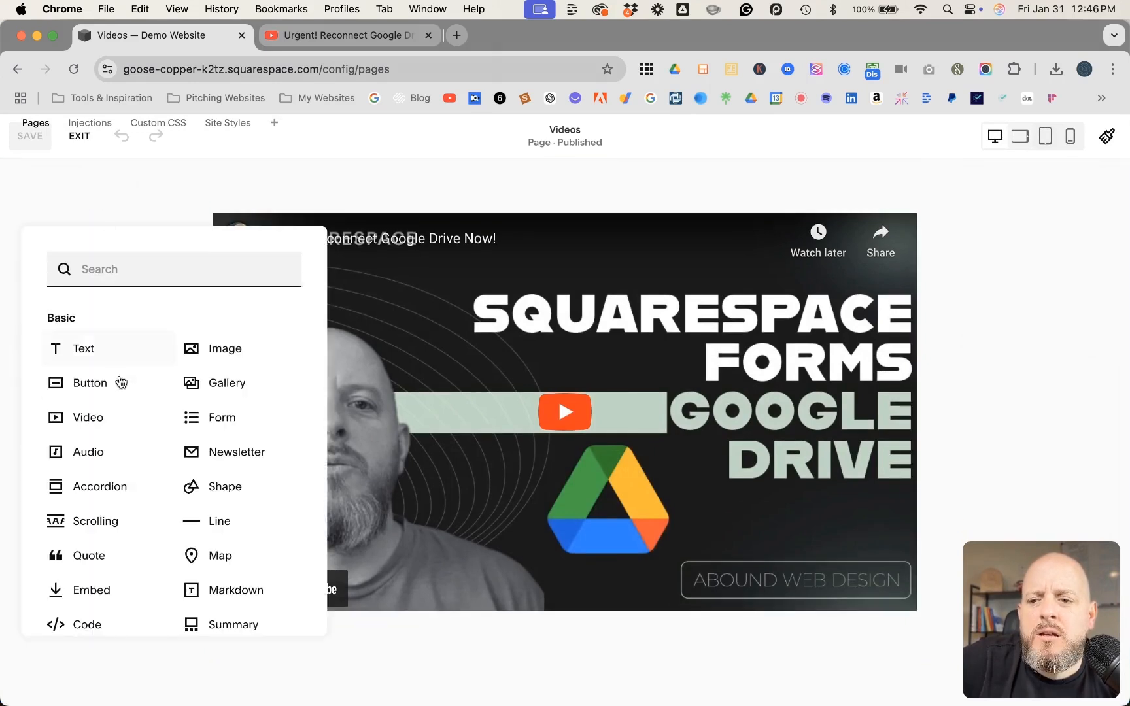
left_click(87, 593)
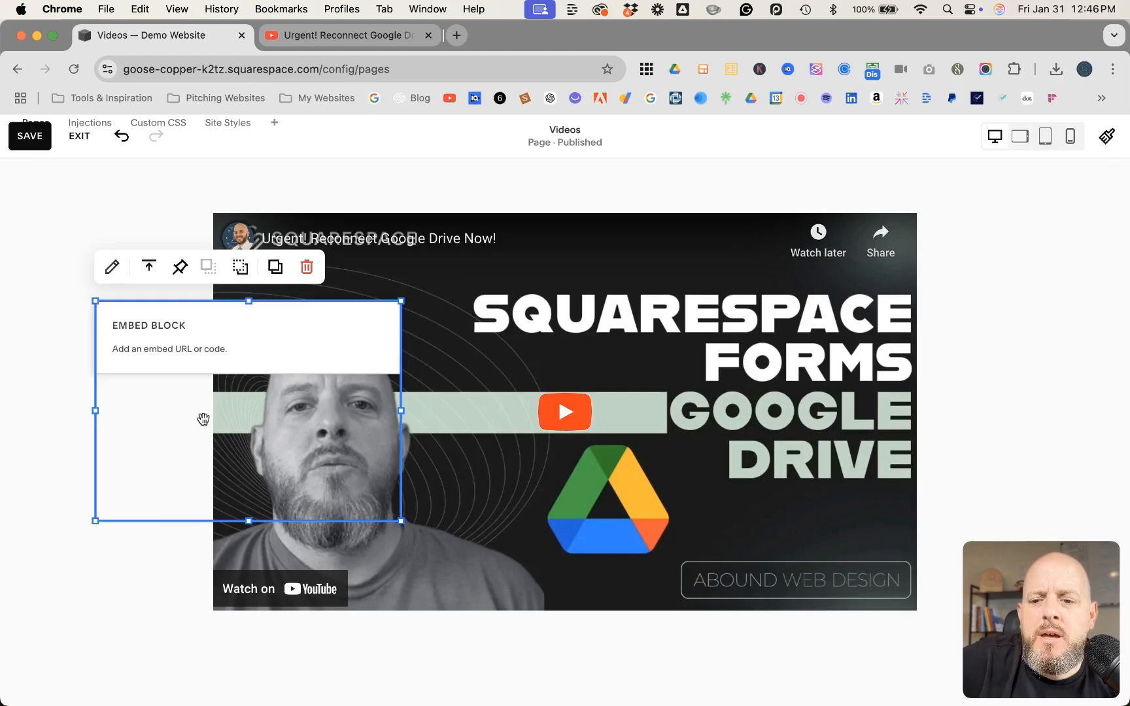
left_click_drag(185, 361, 327, 623)
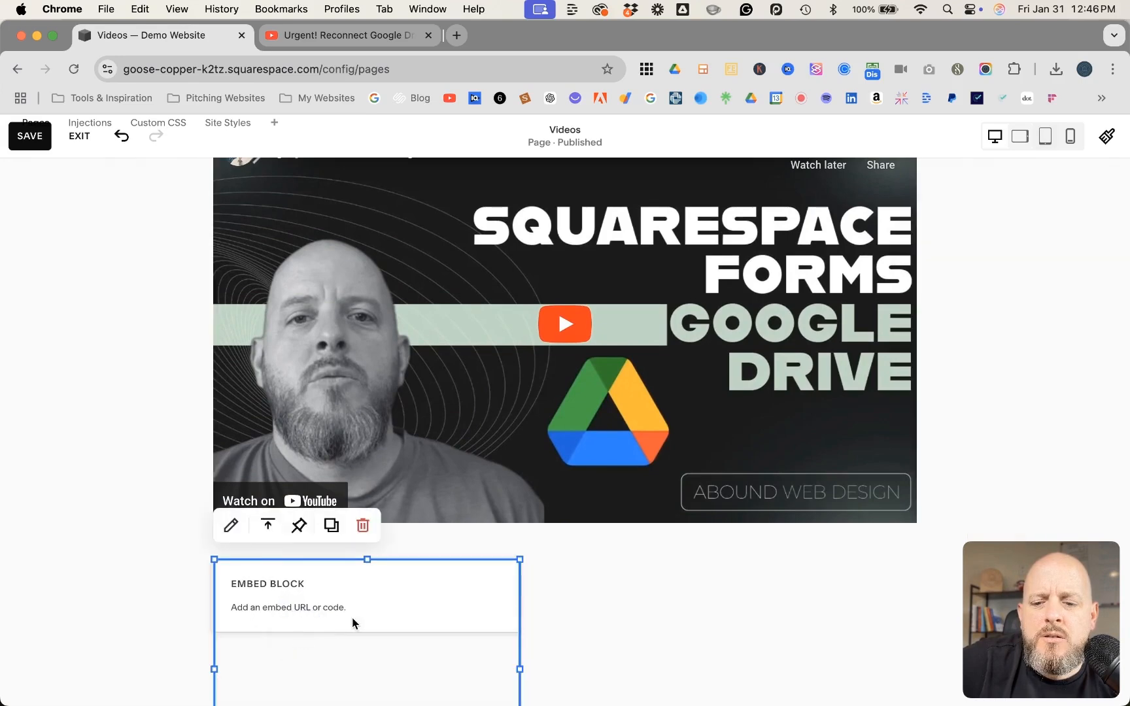
Widen the embed block to match the video block above and reduce its height to fit the placeholder
scroll(366, 621, "down", 3)
left_click_drag(519, 558, 914, 567)
left_click_drag(568, 668, 573, 523)
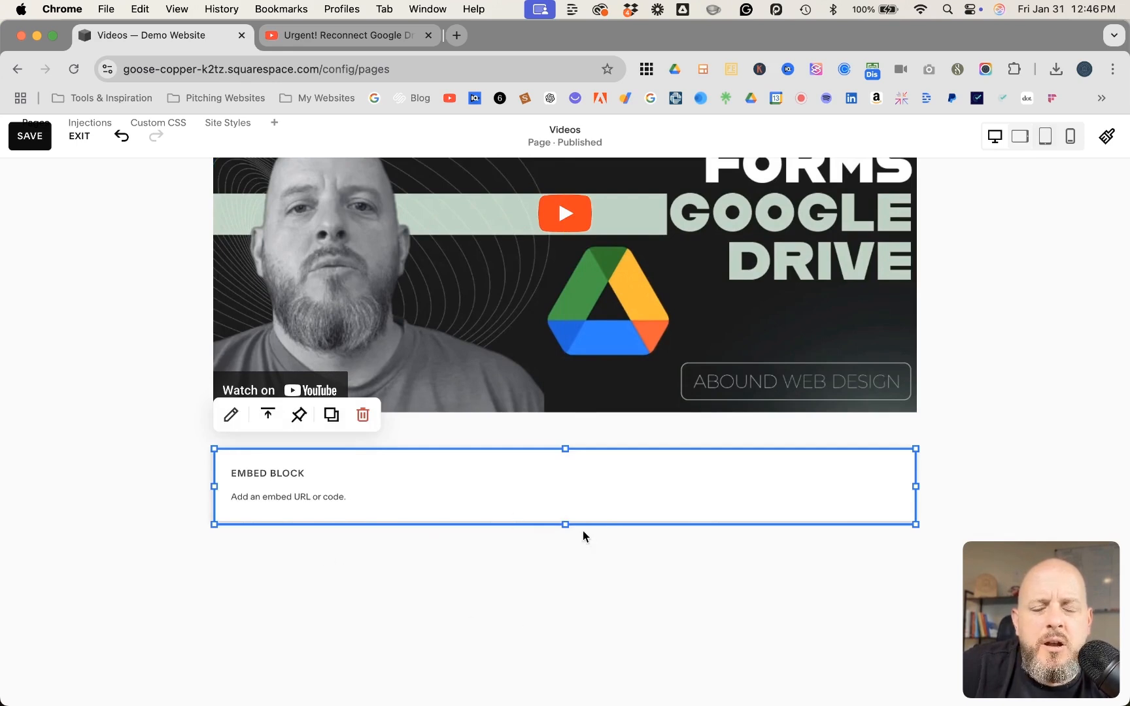
Set the embed block to embed as a code snippet and open its embed data for editing
scroll(370, 544, "down", 3)
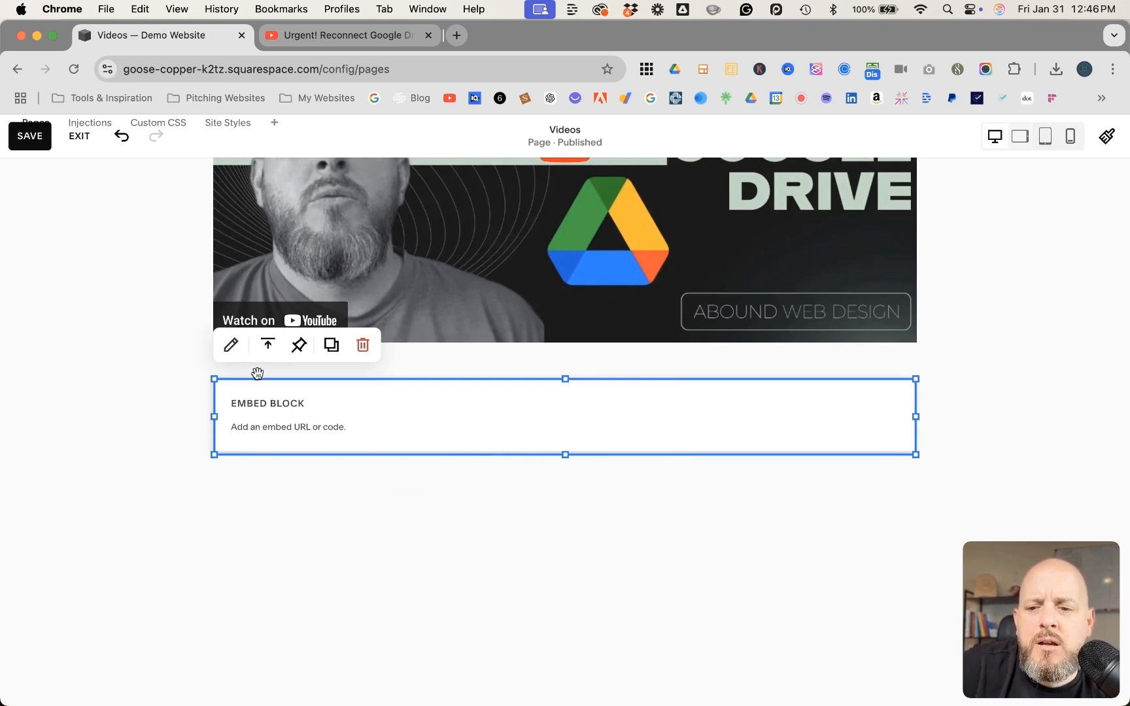
left_click(232, 347)
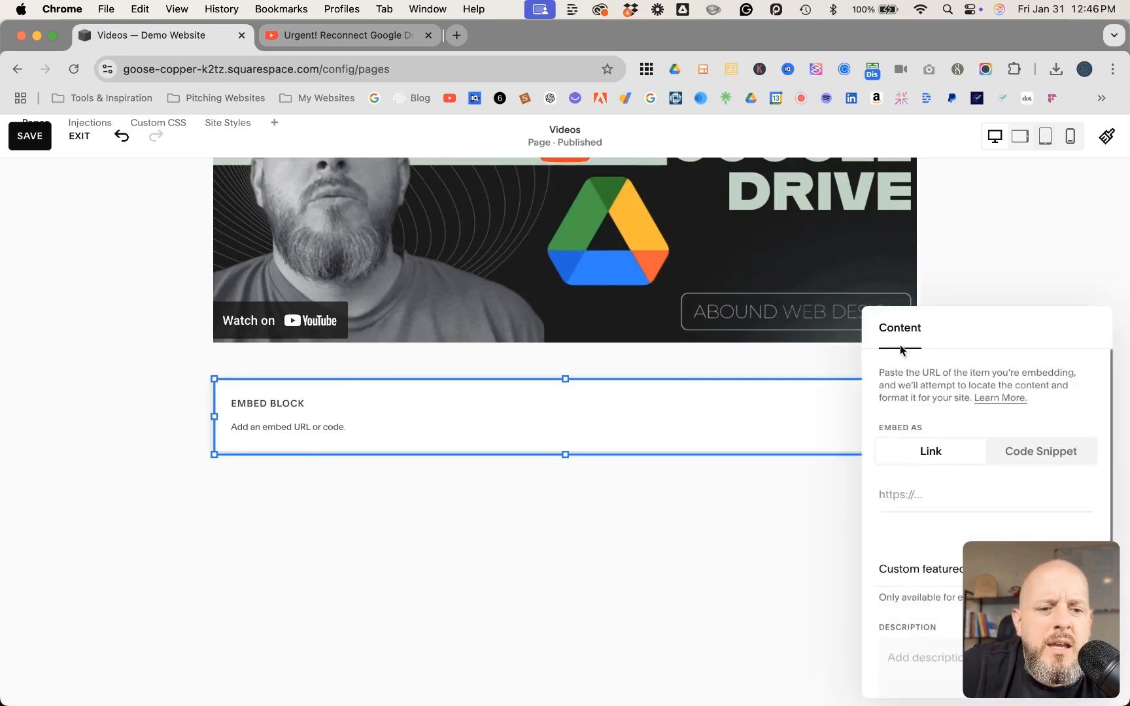
left_click_drag(965, 321, 315, 296)
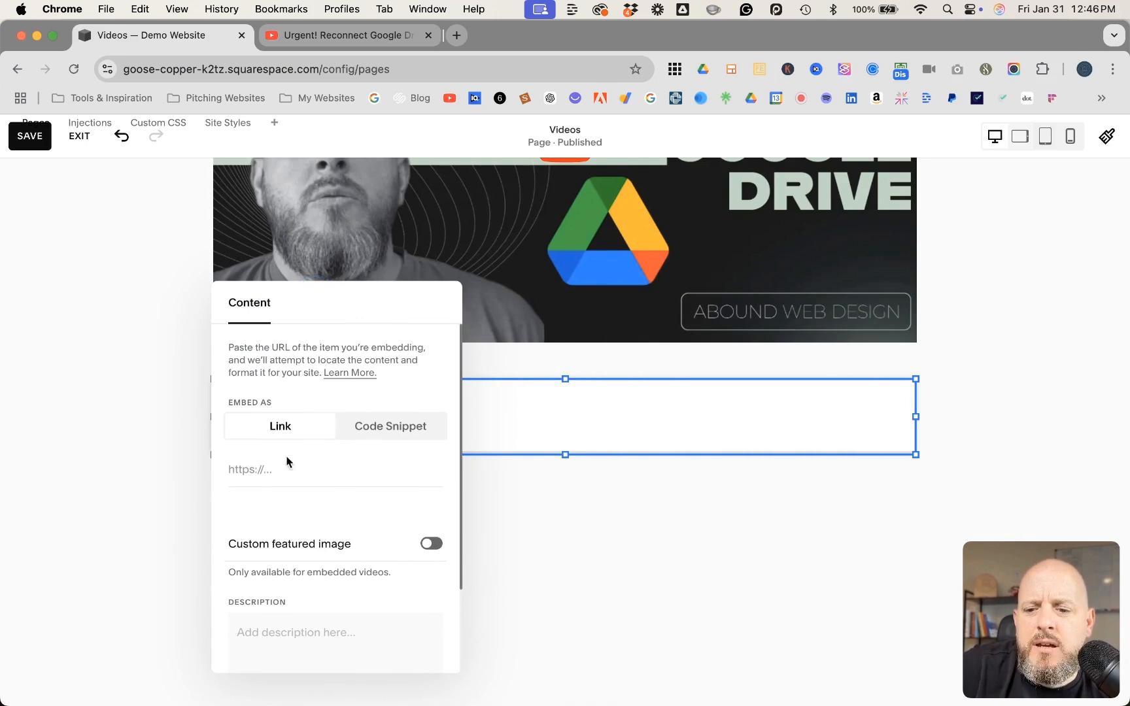
left_click(388, 431)
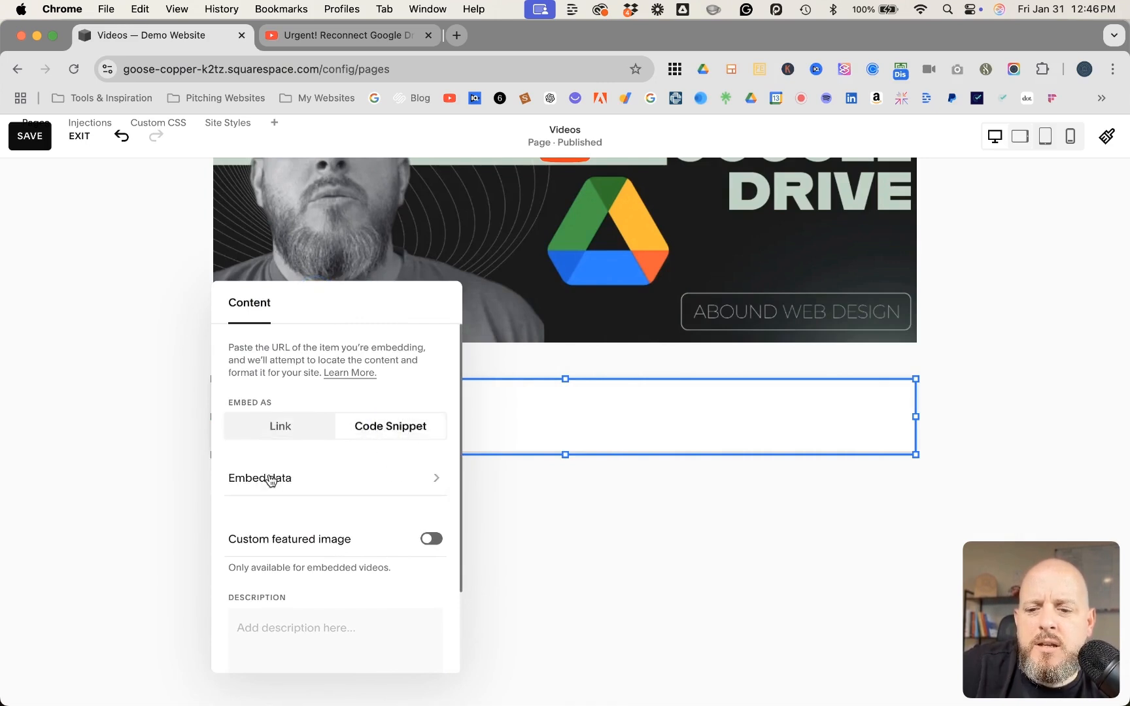
left_click(435, 479)
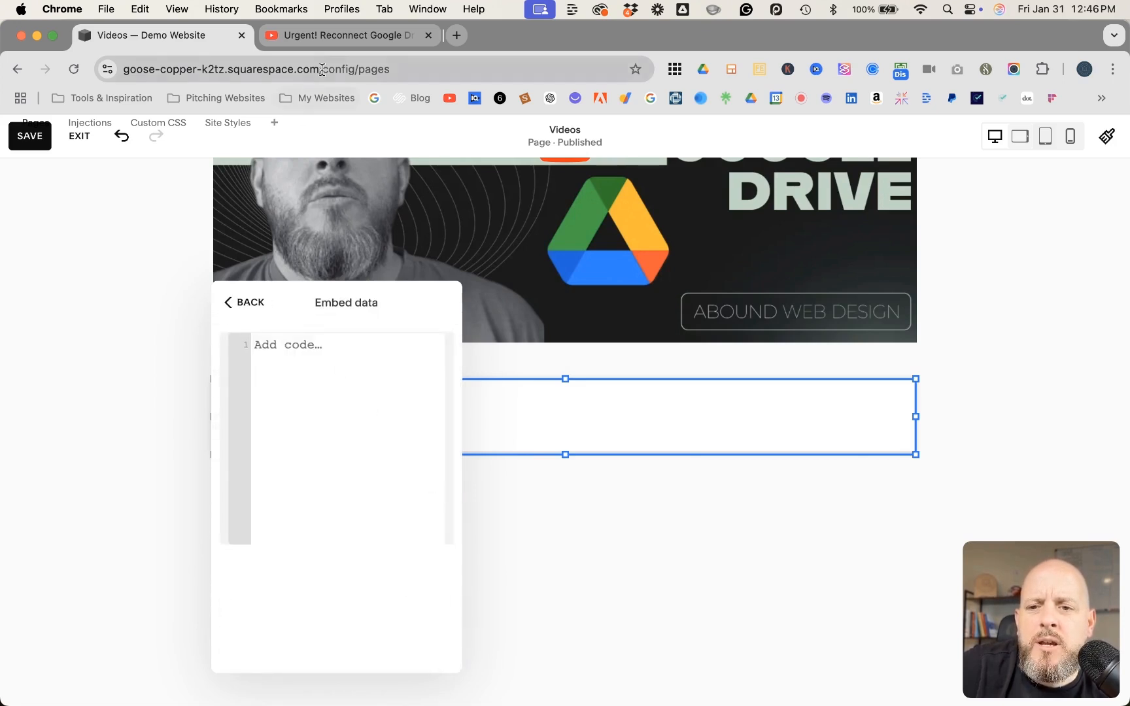
Switch to the YouTube video and copy its iframe embed code from the share options
left_click(347, 36)
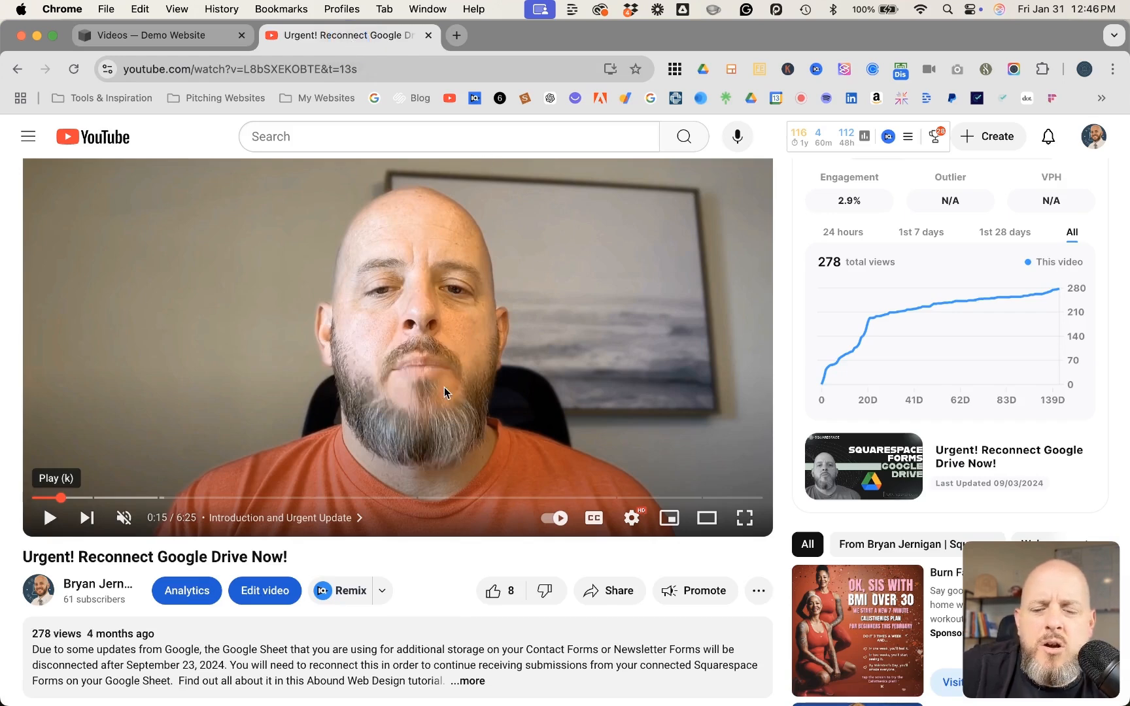
left_click(622, 598)
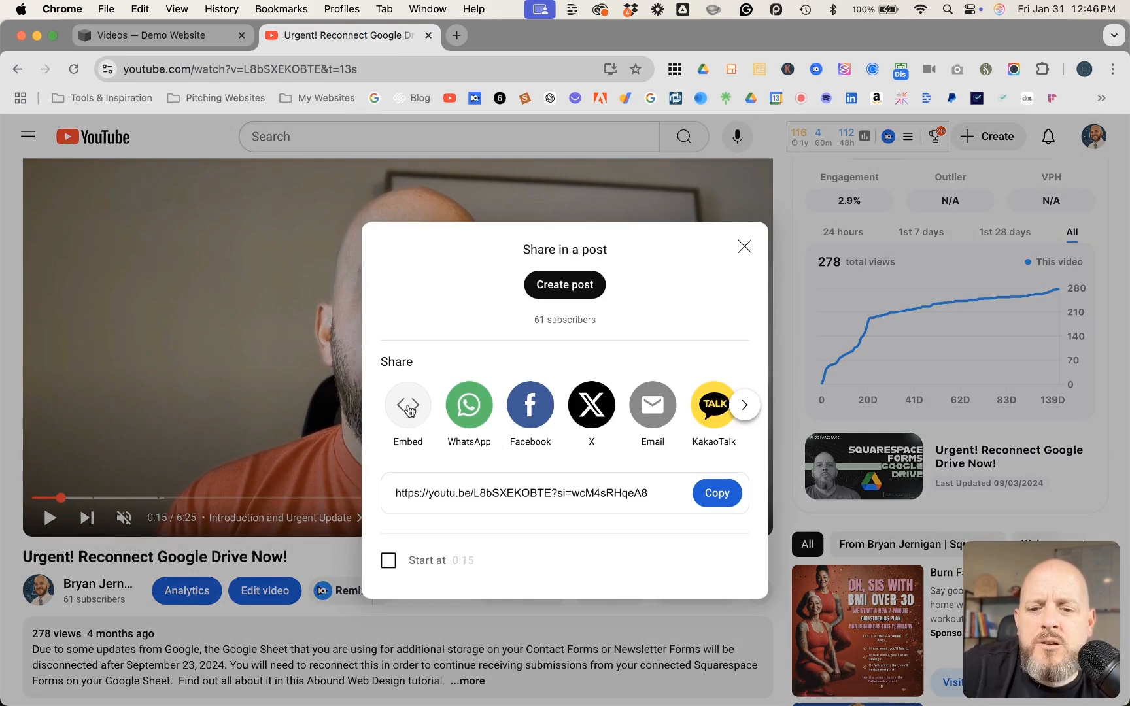
left_click(408, 408)
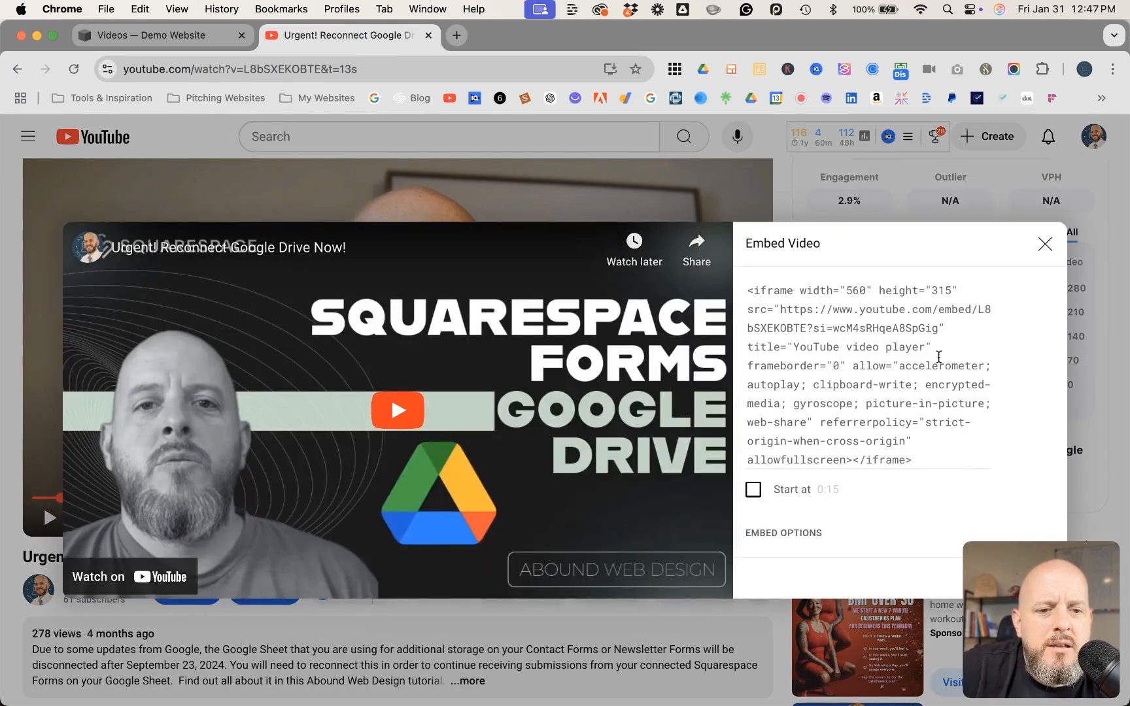
left_click_drag(1055, 566, 799, 571)
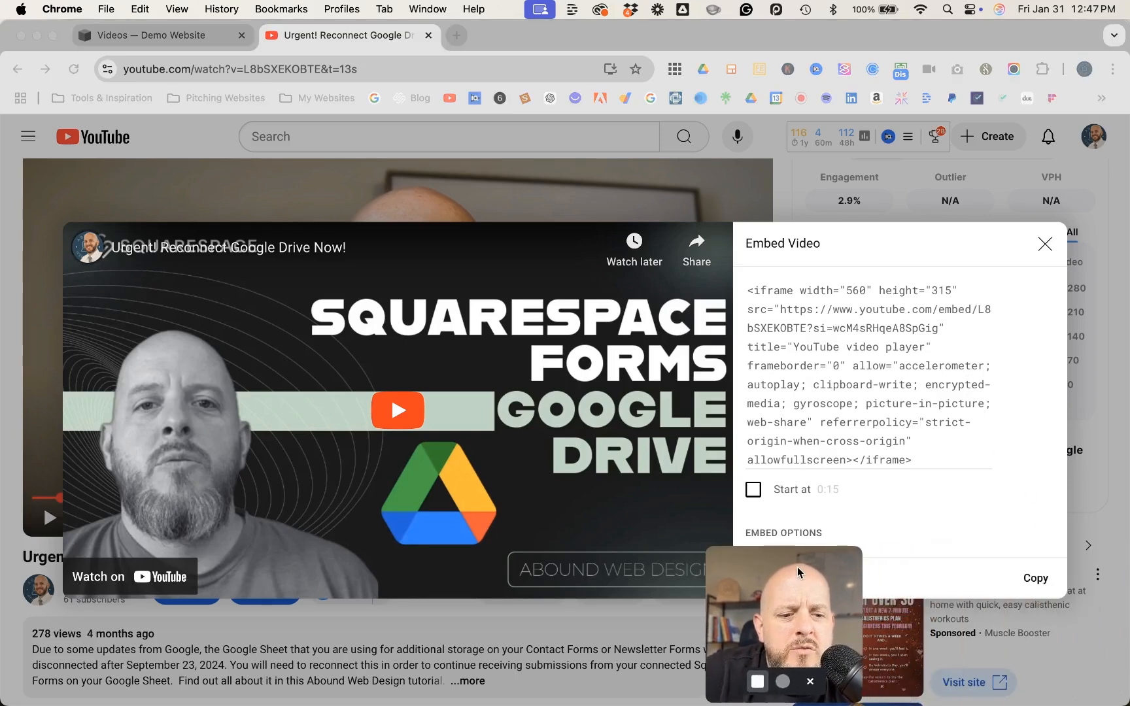
left_click(1032, 579)
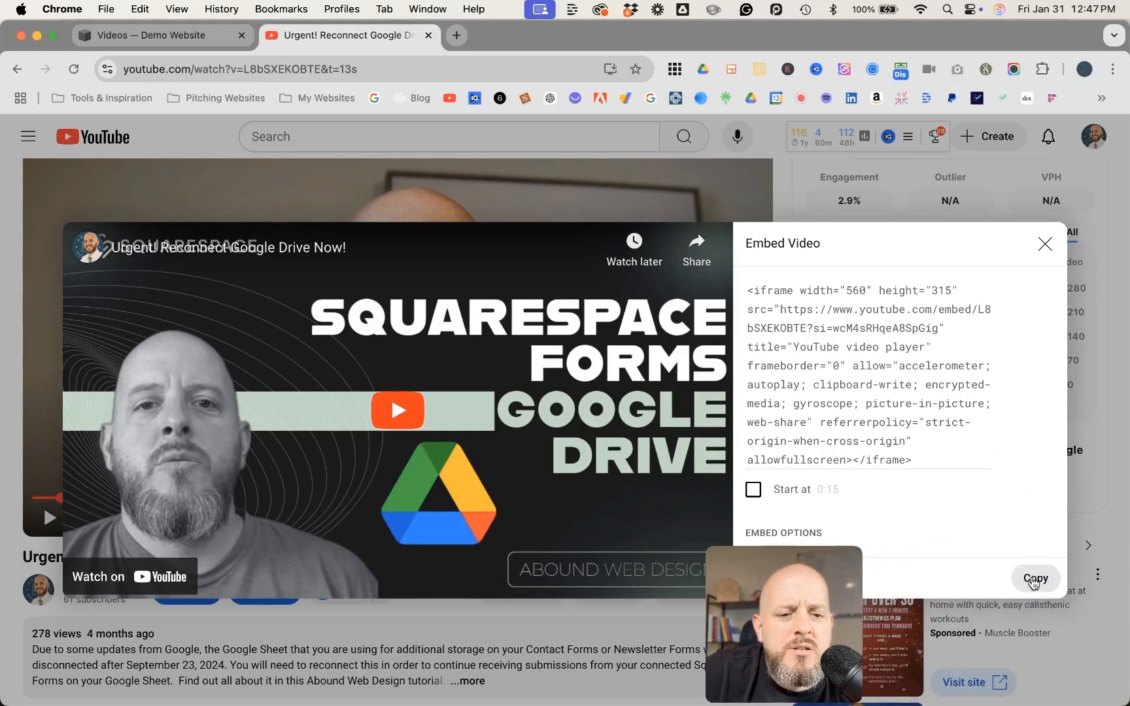
left_click(1031, 580)
left_click(788, 569)
left_click_drag(789, 568, 1028, 567)
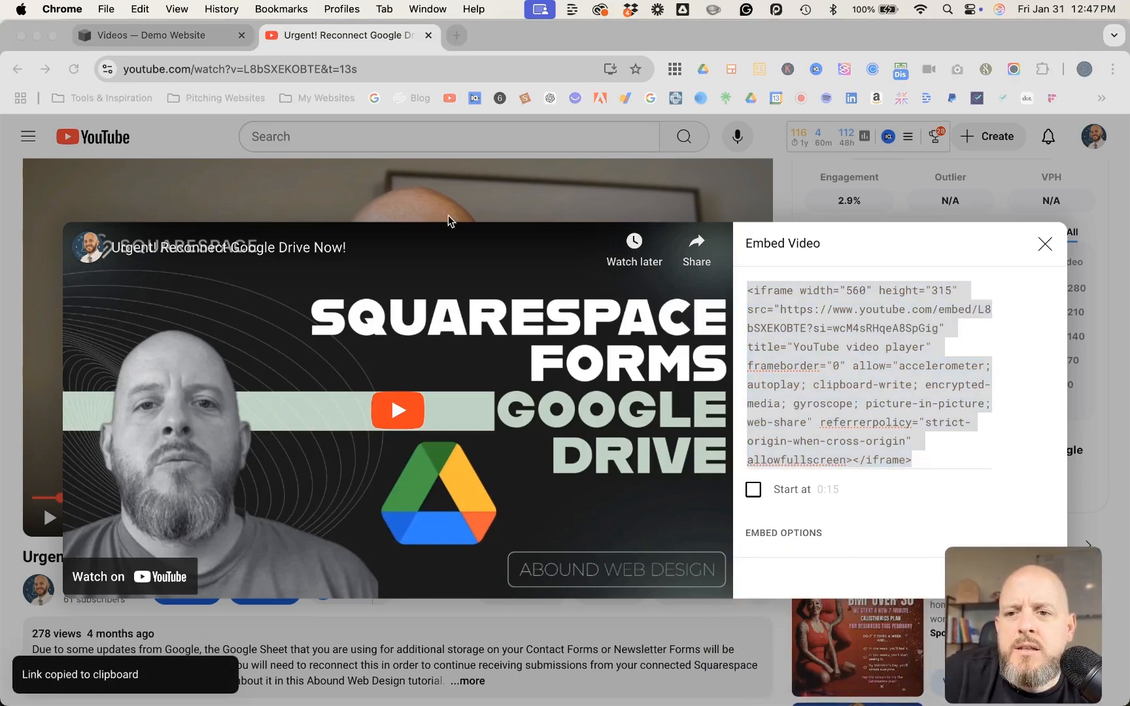
Return to the Squarespace page and paste the YouTube iframe code into the embed data
left_click(189, 39)
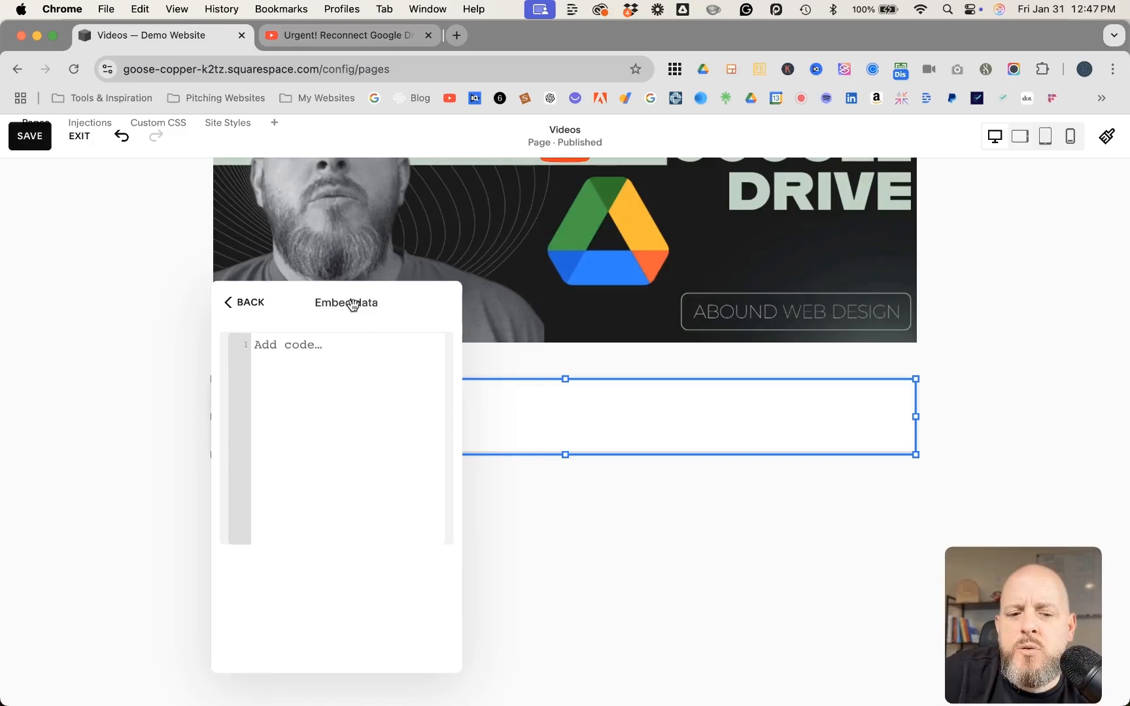
left_click(283, 346)
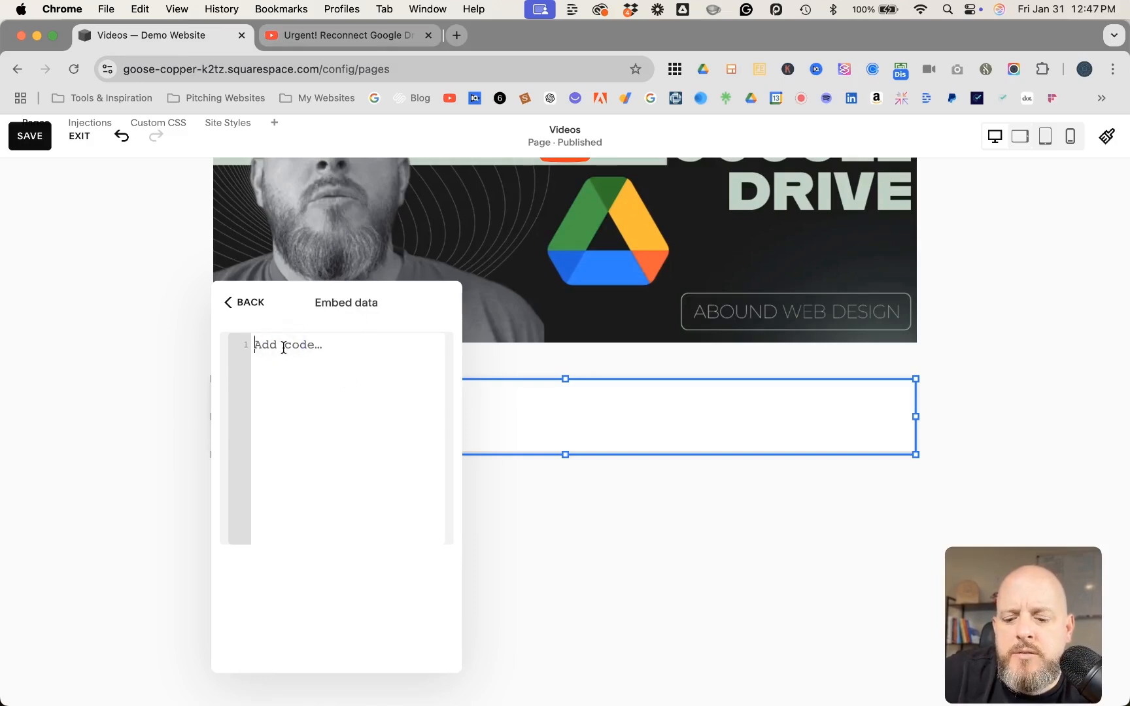
key("super+v")
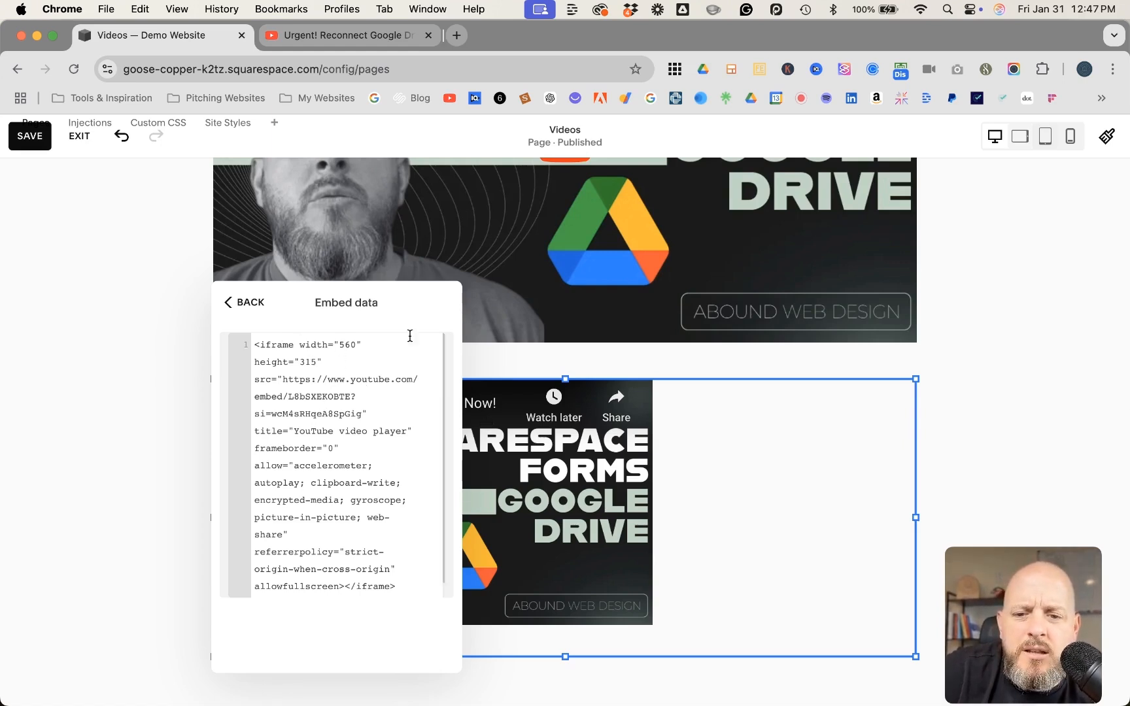
Change the iframe's width to 980 and its height to 560 in the embed code
left_click_drag(376, 298, 176, 321)
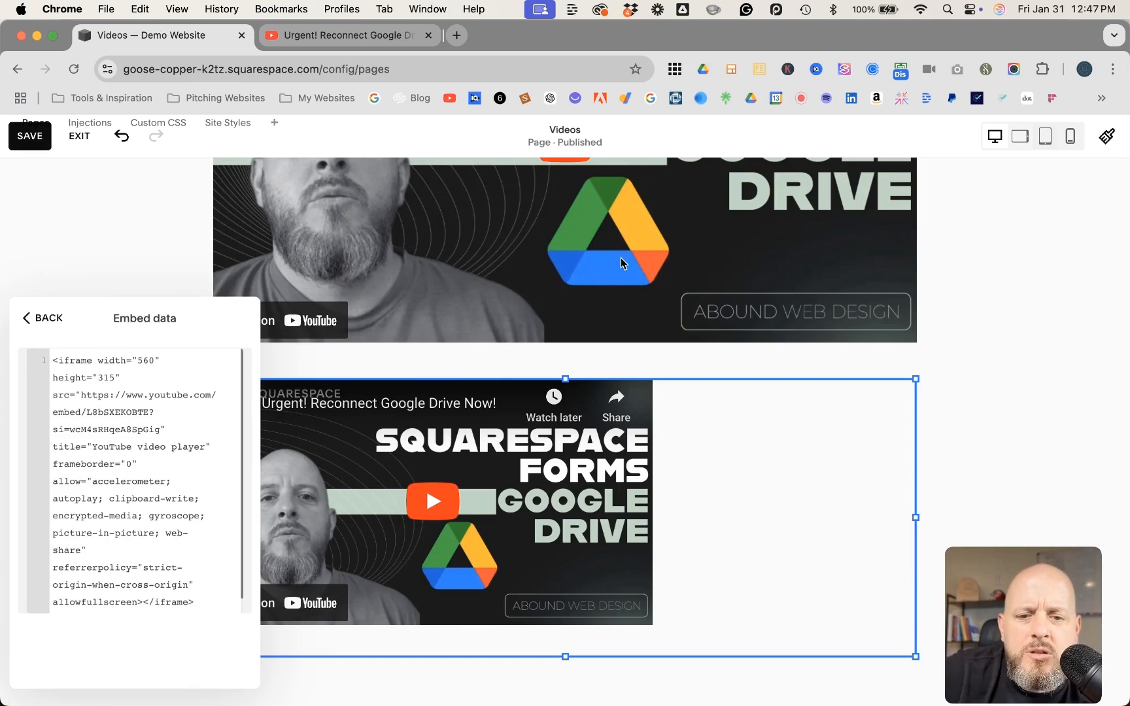
left_click(149, 361)
left_click(149, 361)
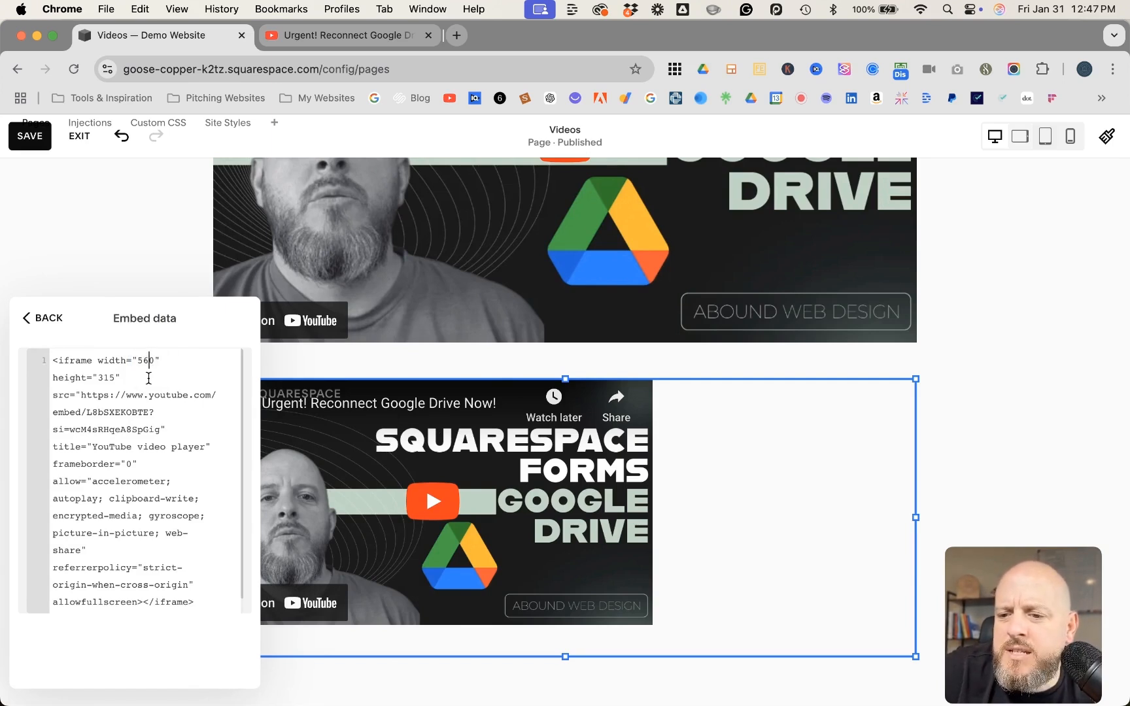
key("BackSpace")
key("BackSpace")
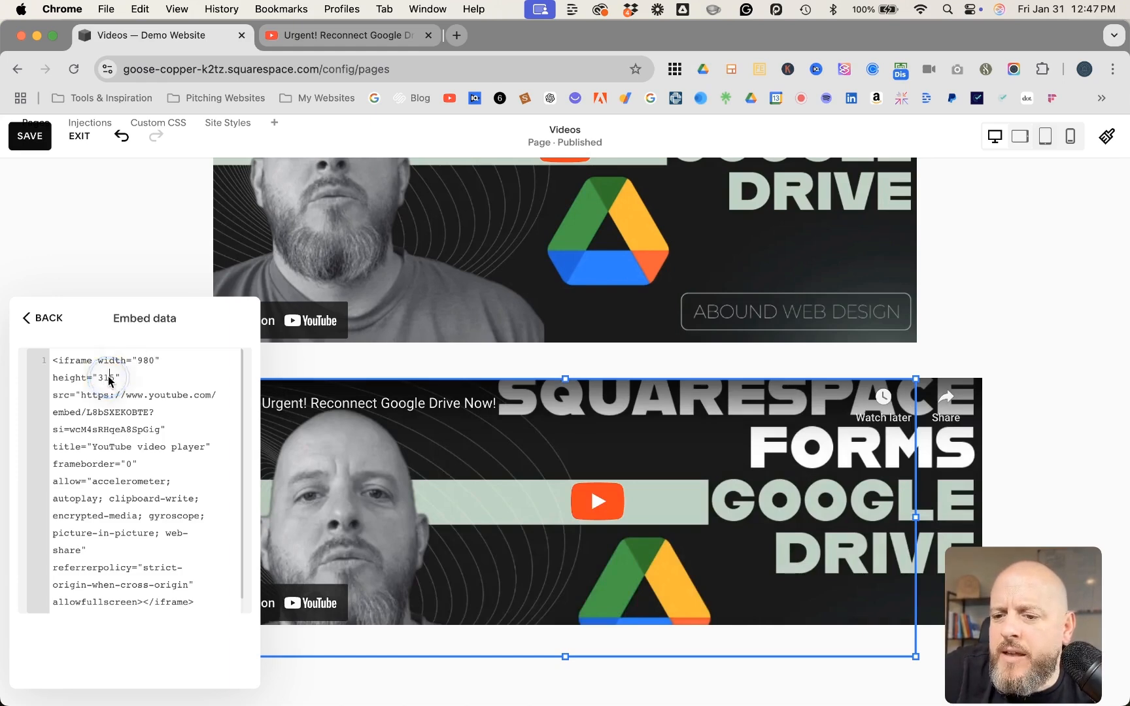
key("BackSpace")
key("BackSpace")
type("60")
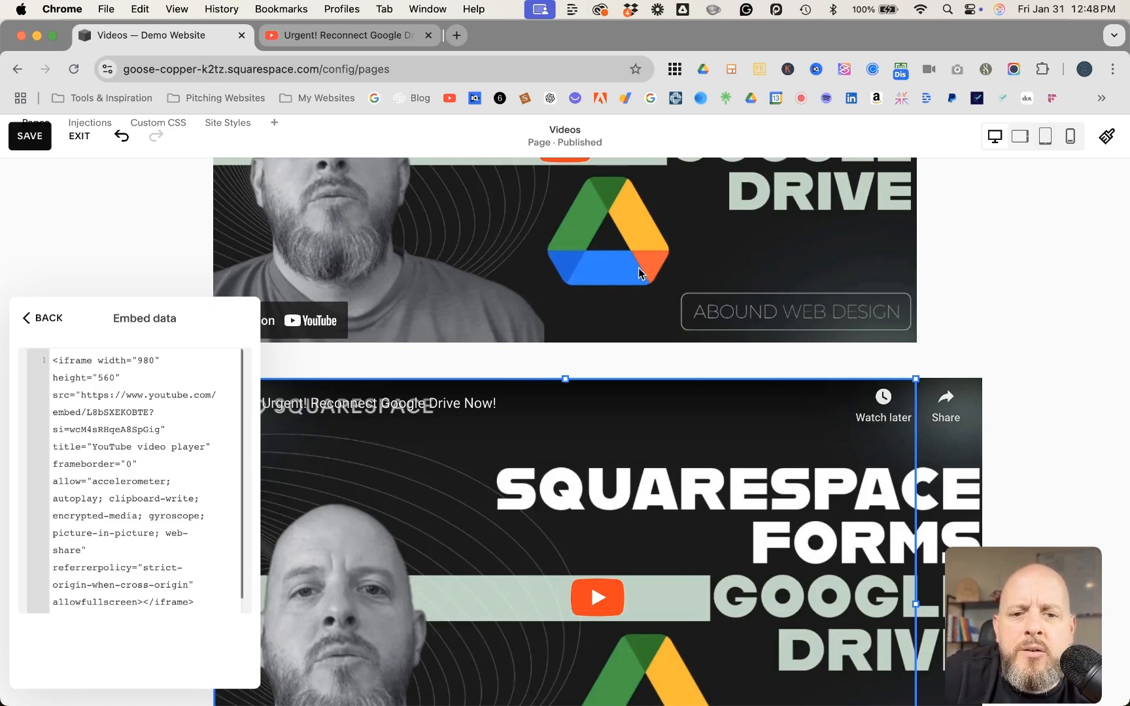
Insert an opening <center> tag directly before the iframe in the embed code
scroll(672, 264, "down", 5)
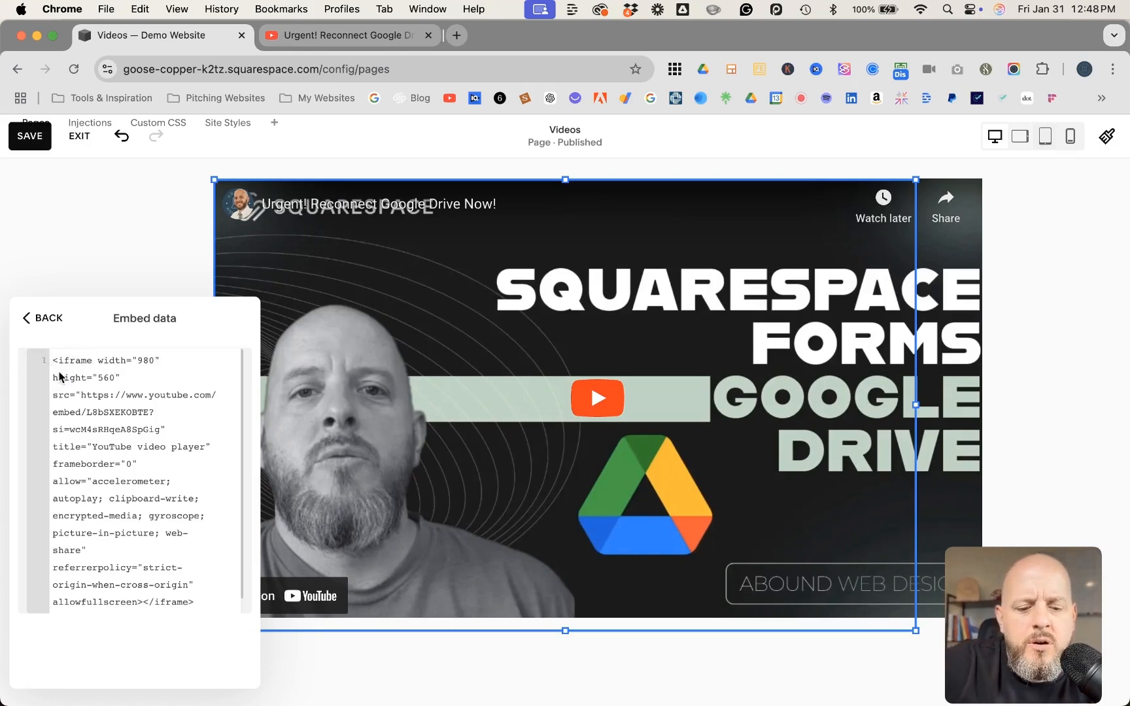
type("<")
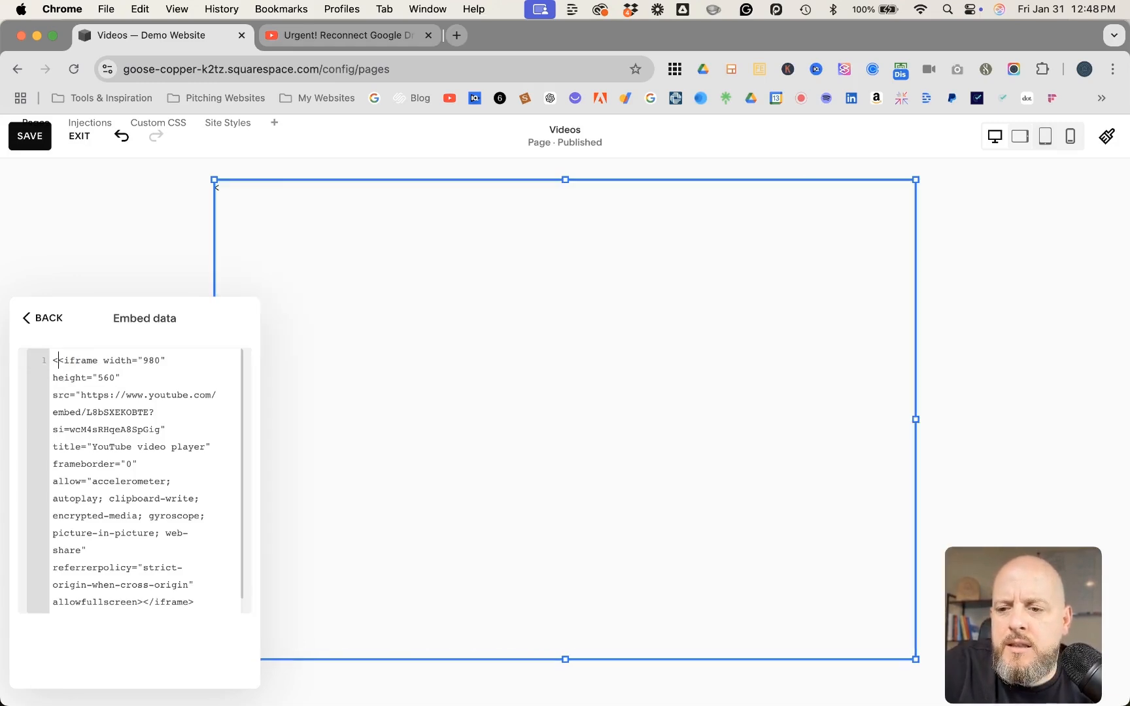
type("center")
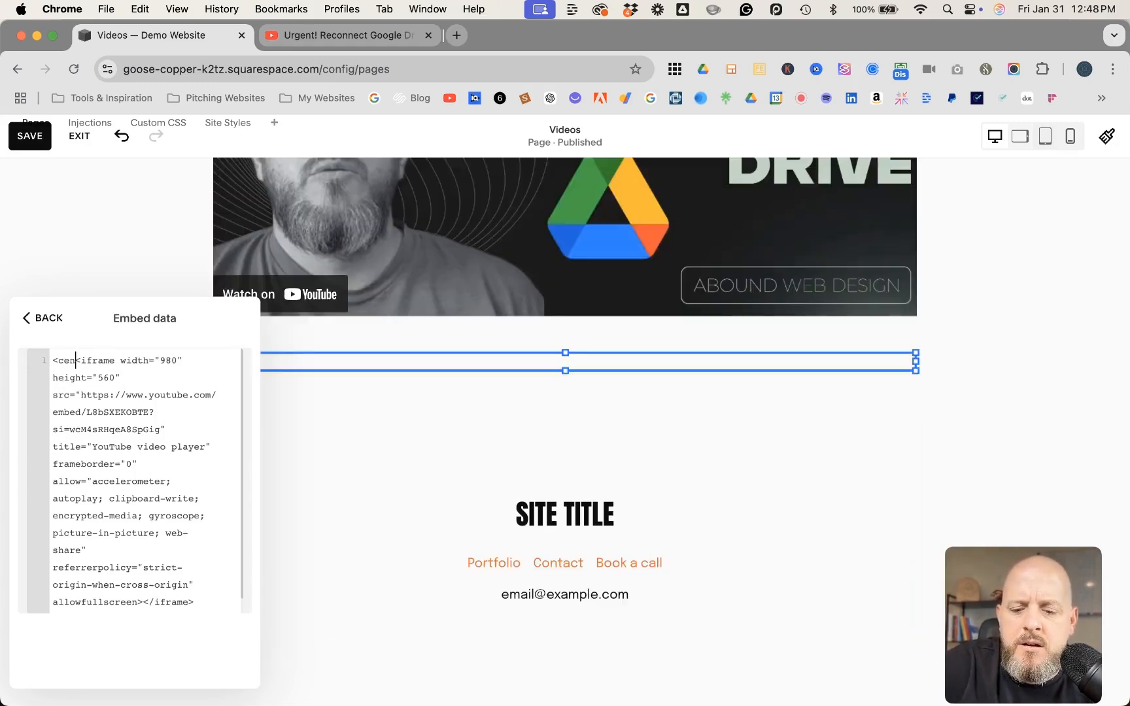
type(">")
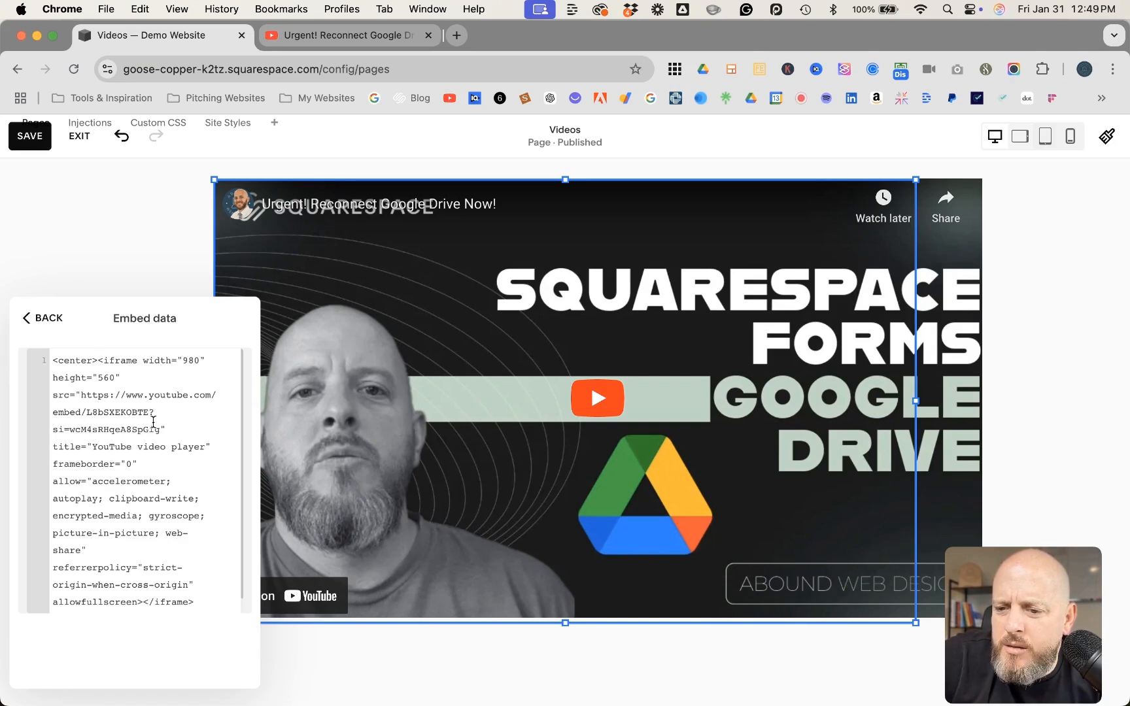
Replace the si parameter in the iframe's source URL with rel=0 and return to the embed block's content settings
left_click_drag(53, 429, 159, 431)
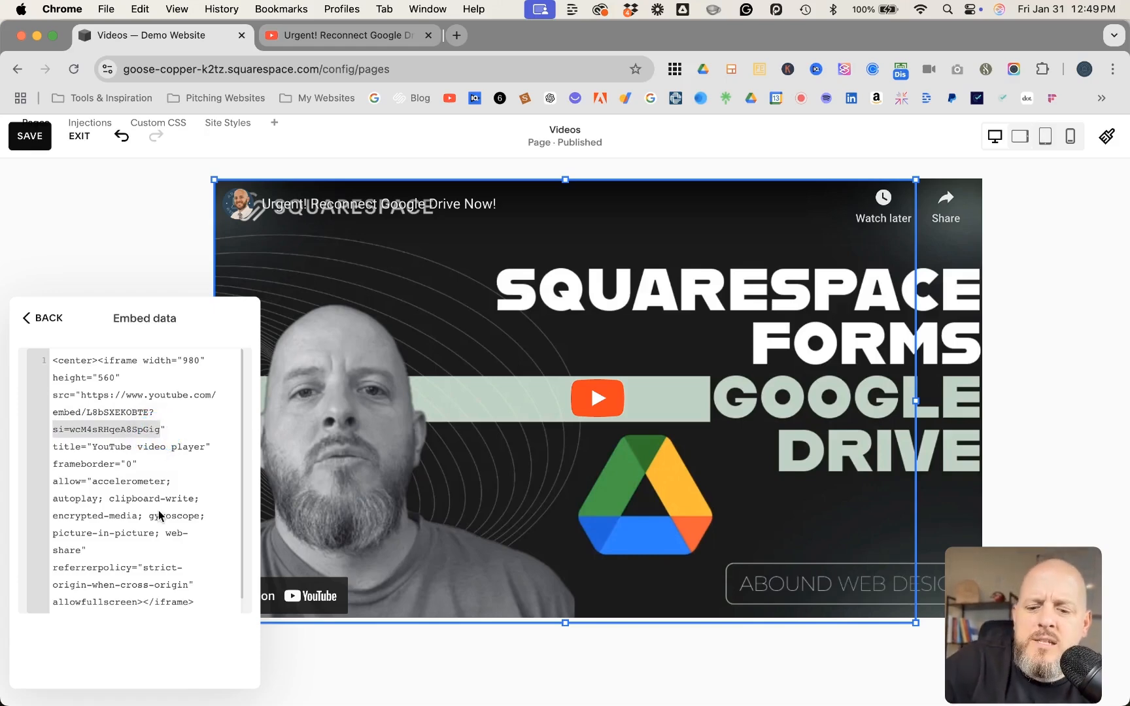
type("rel=0")
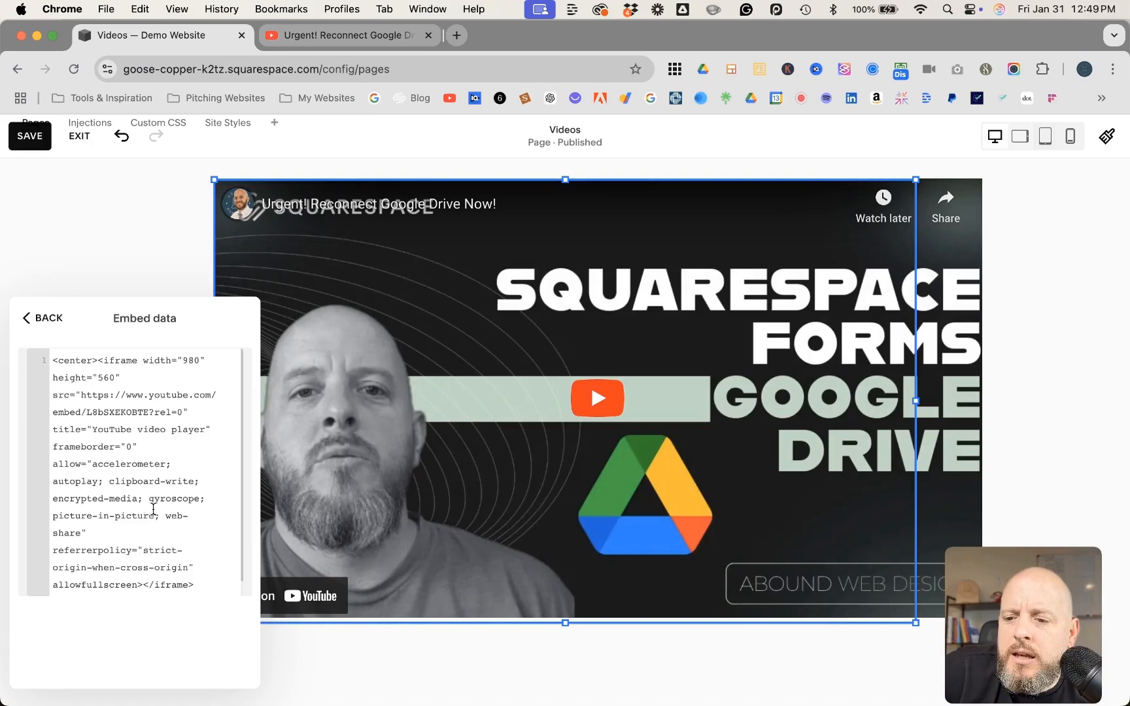
scroll(157, 479, "down", 1)
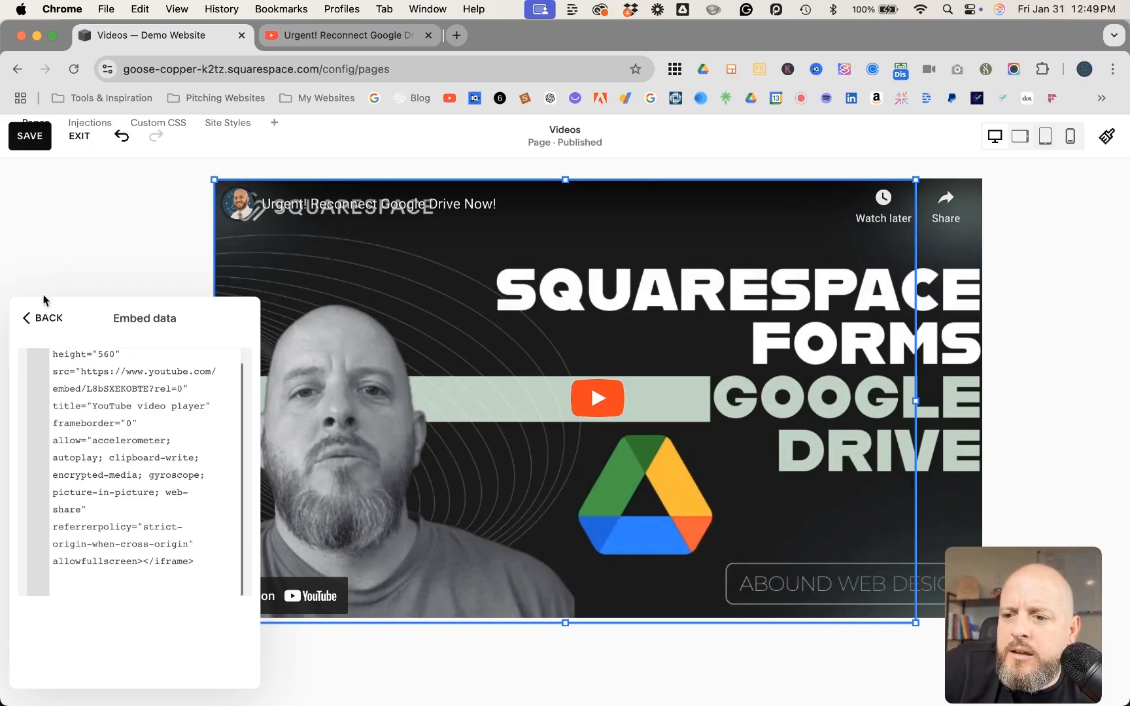
left_click(40, 318)
Try the custom featured image option for the embed block and turn it back off
scroll(147, 487, "down", 1)
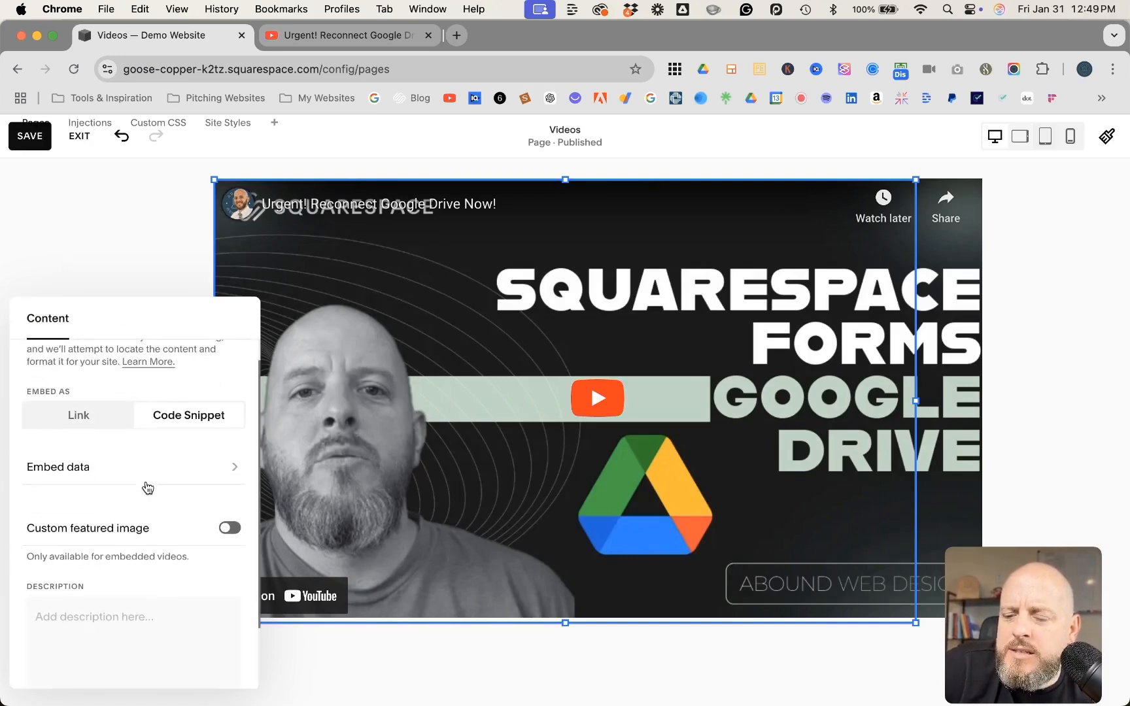
left_click(230, 529)
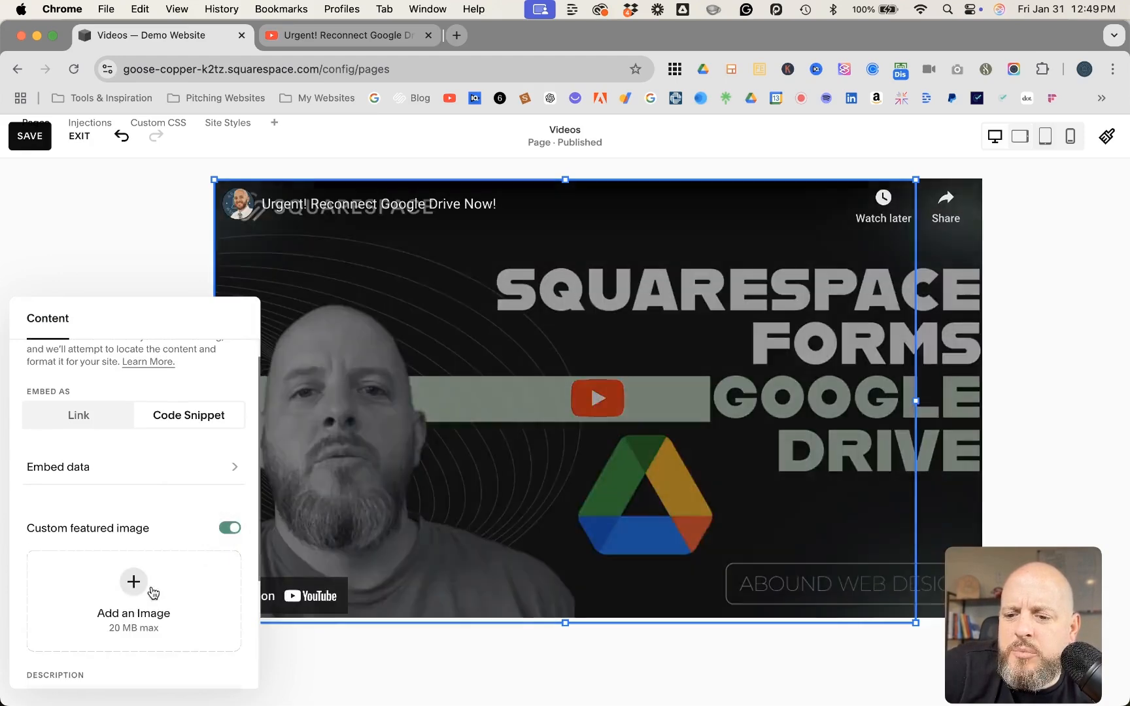
left_click(230, 530)
Enter "fdfasfsd" as the embed block's description
scroll(174, 521, "down", 3)
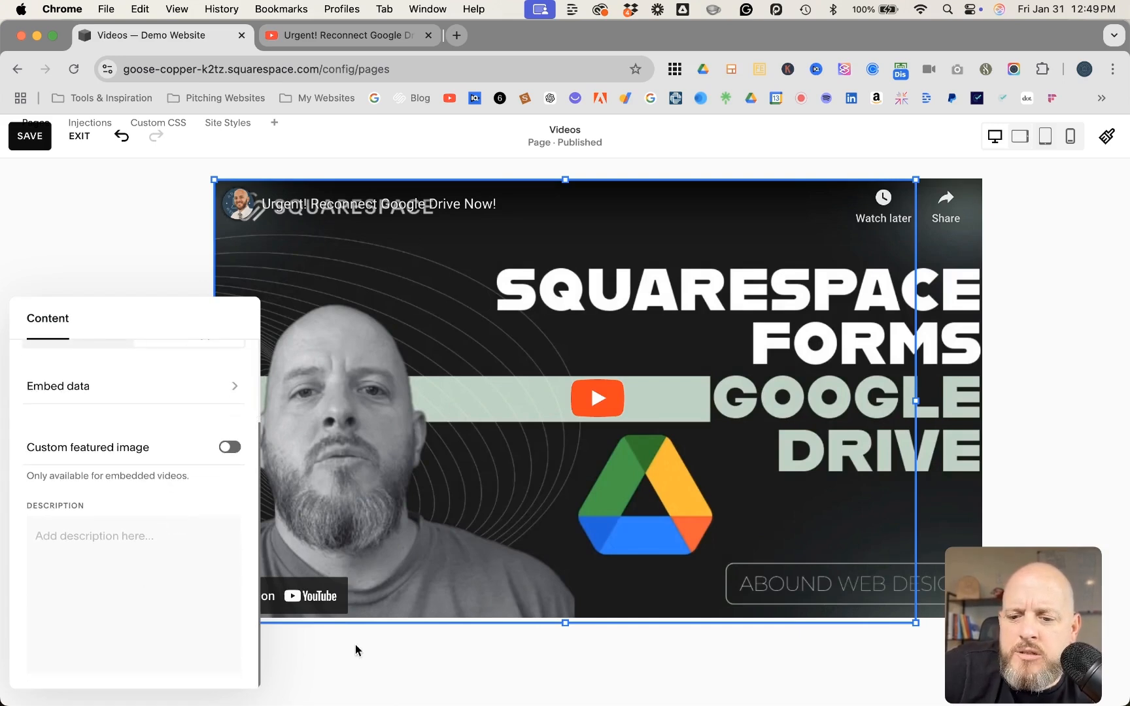
left_click(149, 537)
type("fdfasfsd")
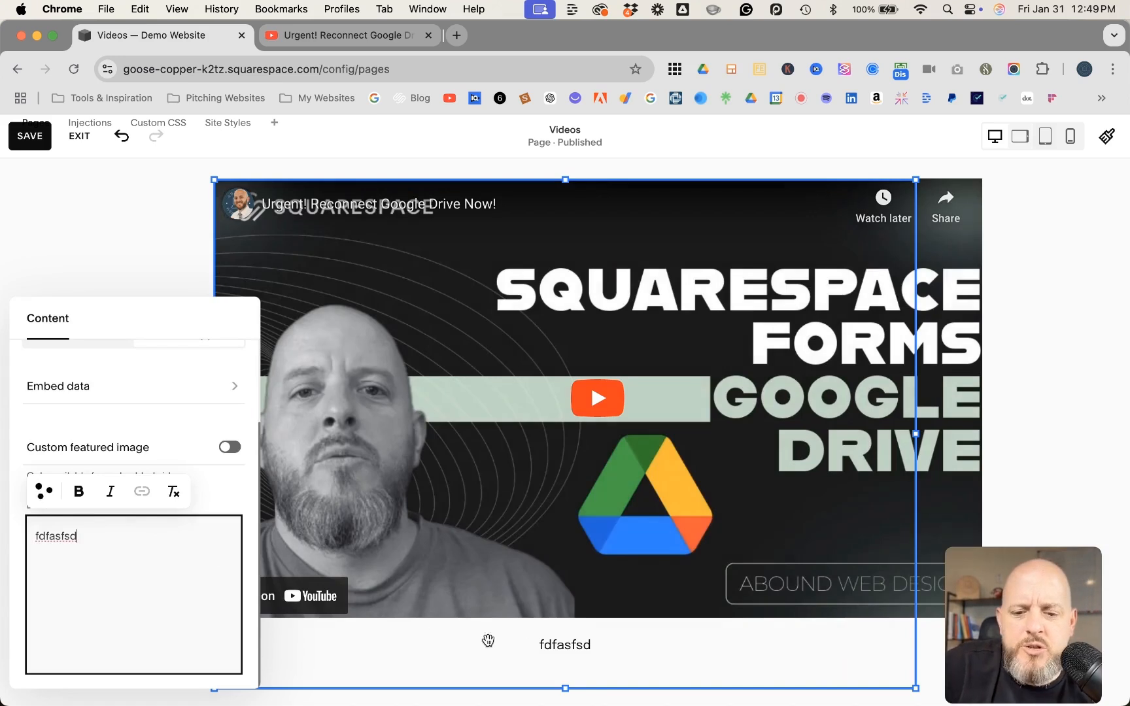
Clear the embed block's description, then save the Videos page and leave editing mode
key("BackSpace")
key("BackSpace")
key("BackSpace")
key("BackSpace")
key("BackSpace")
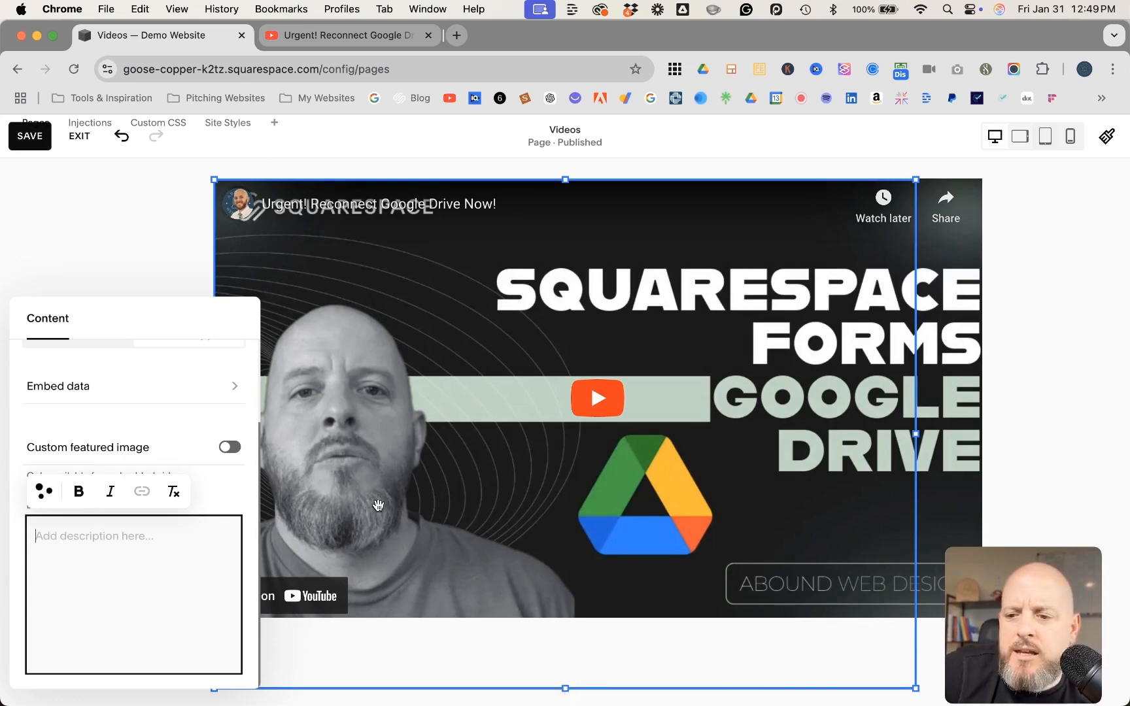
left_click(35, 139)
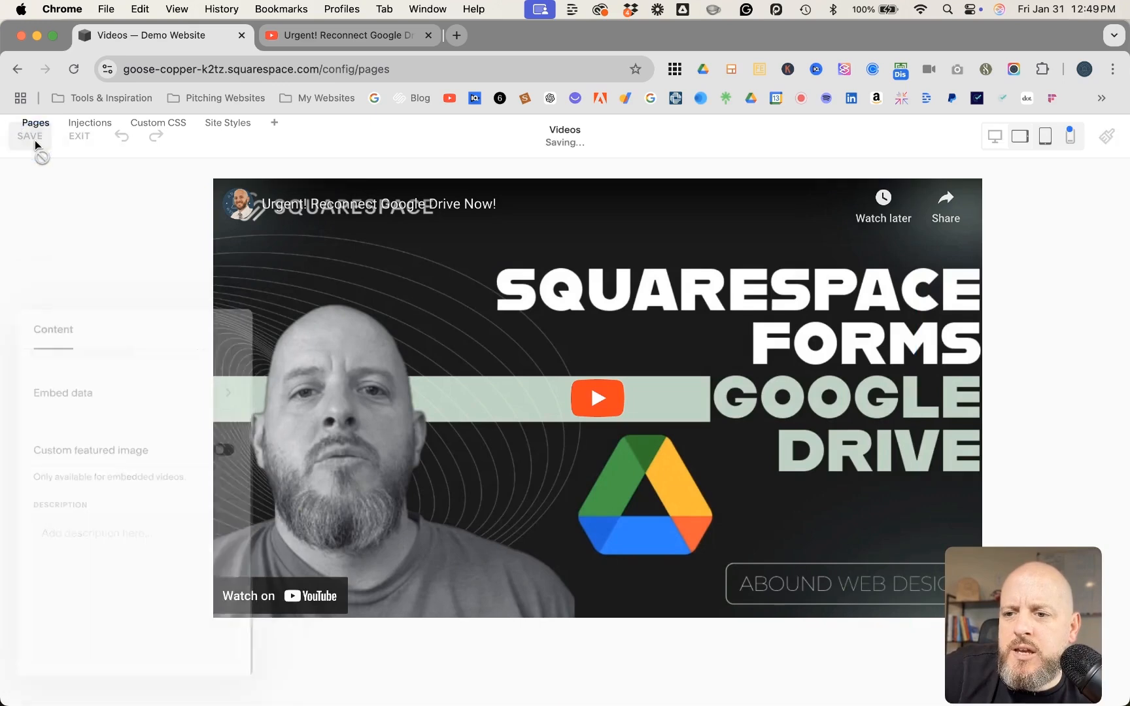
left_click(79, 136)
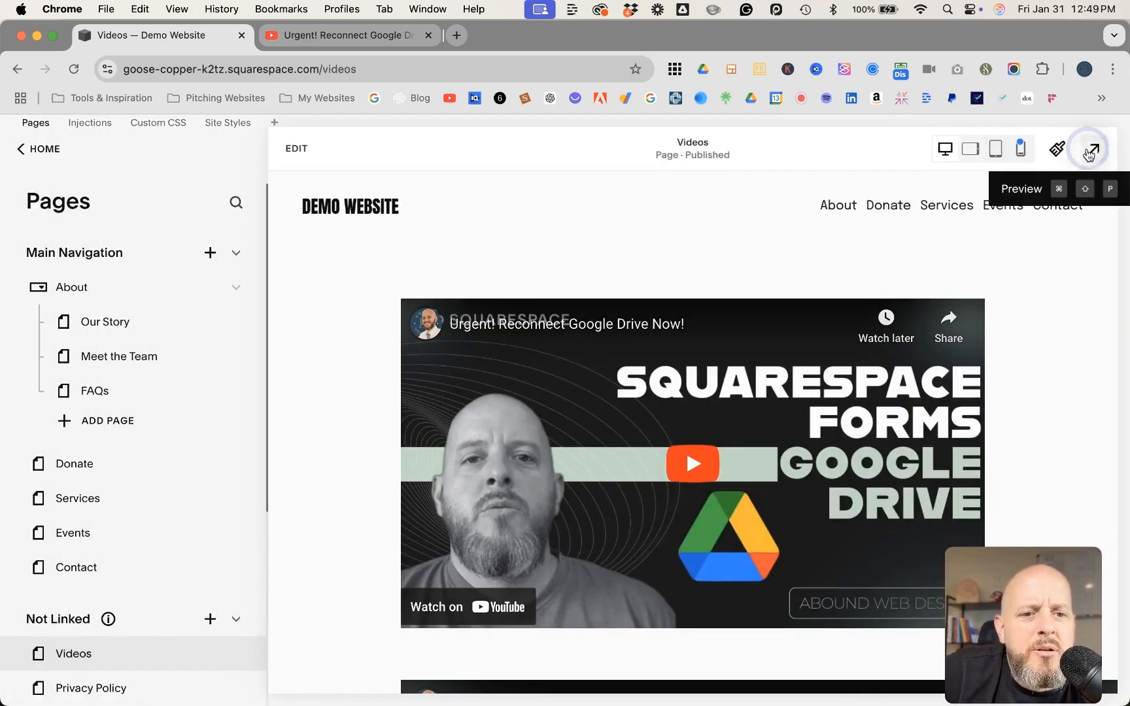
Preview the Videos page full size, play and pause the second video, and skip to its end to check the end screen
left_click(1092, 149)
scroll(782, 279, "down", 2)
scroll(782, 280, "down", 7)
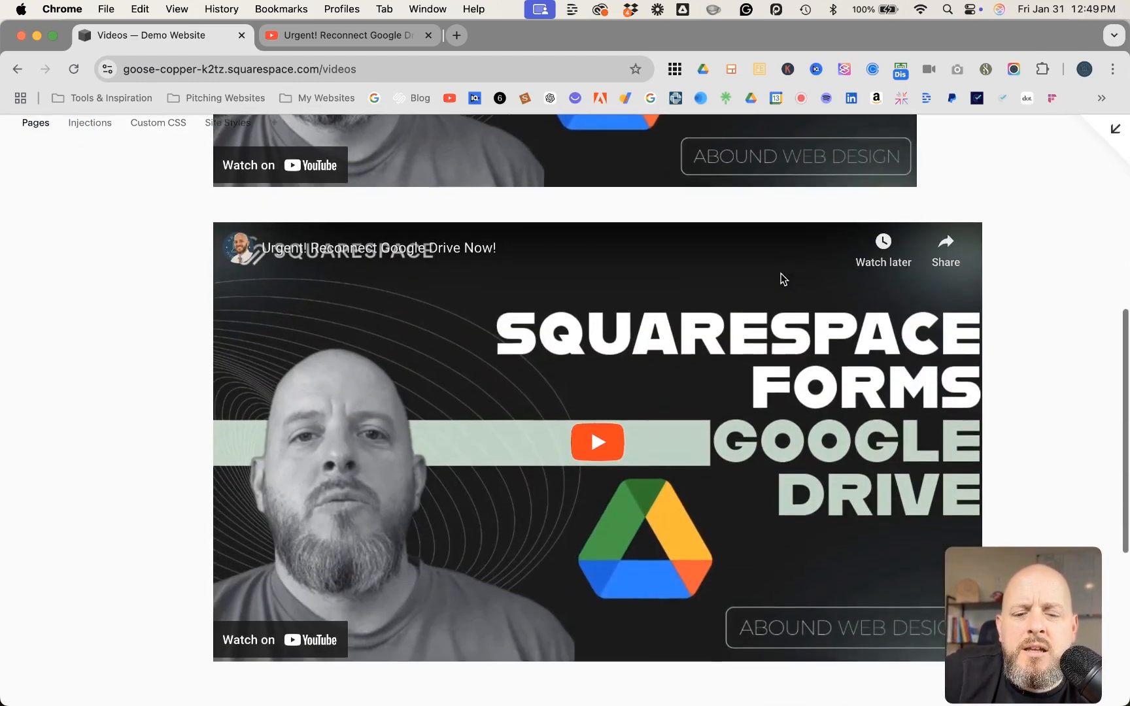
left_click(620, 379)
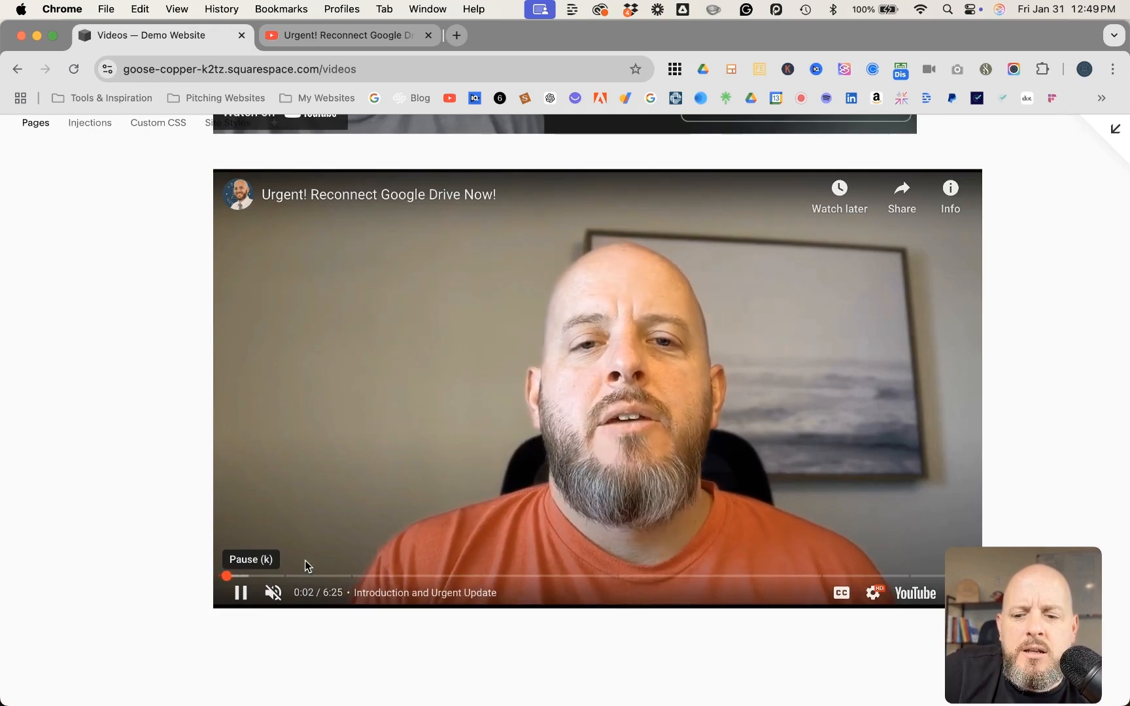
left_click(241, 595)
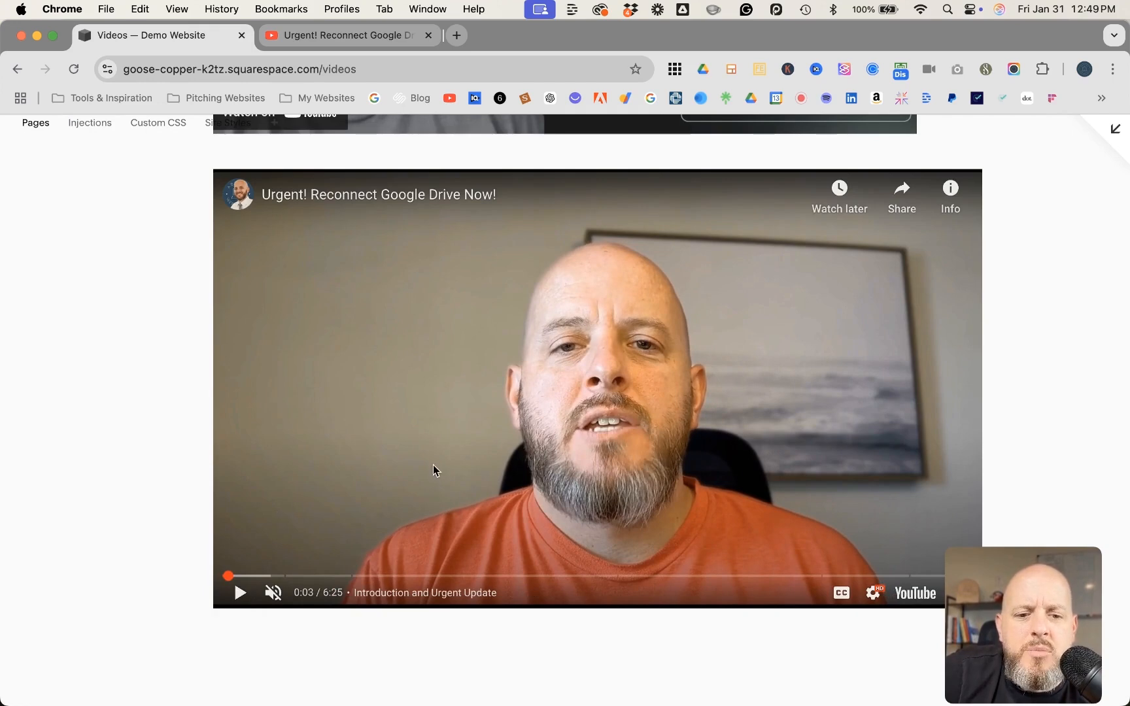
left_click(240, 593)
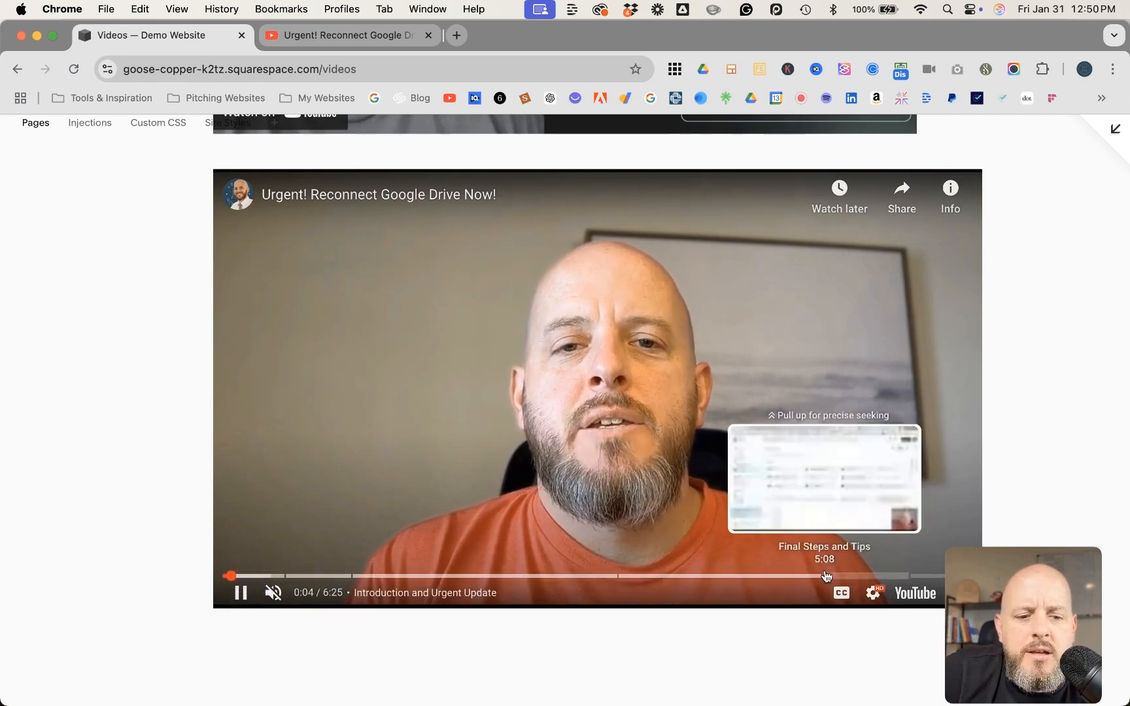
left_click_drag(1016, 596, 676, 593)
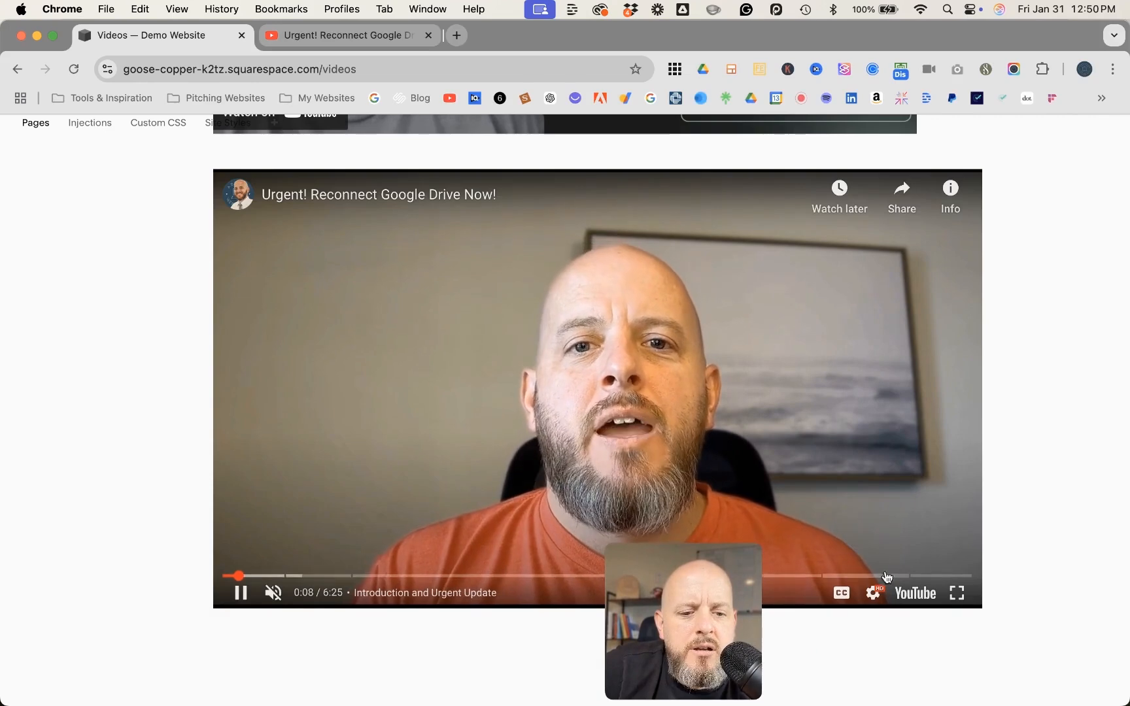
left_click(964, 576)
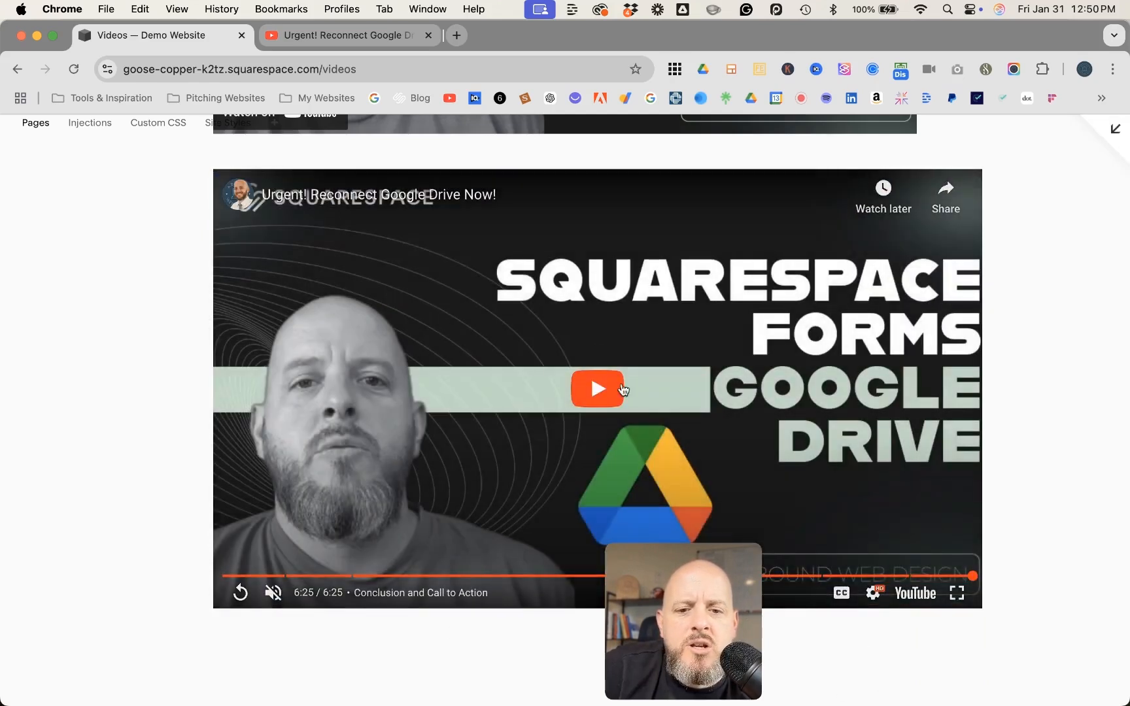
mouse_move(663, 562)
left_click_drag(662, 558, 1014, 553)
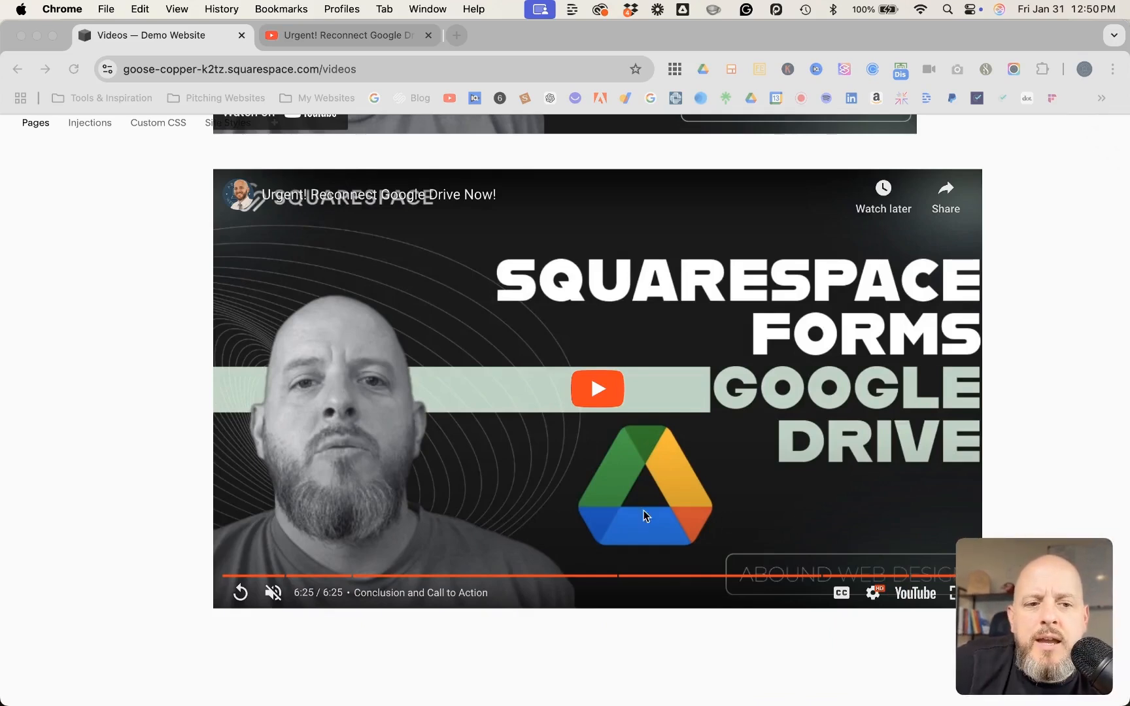
left_click(1018, 226)
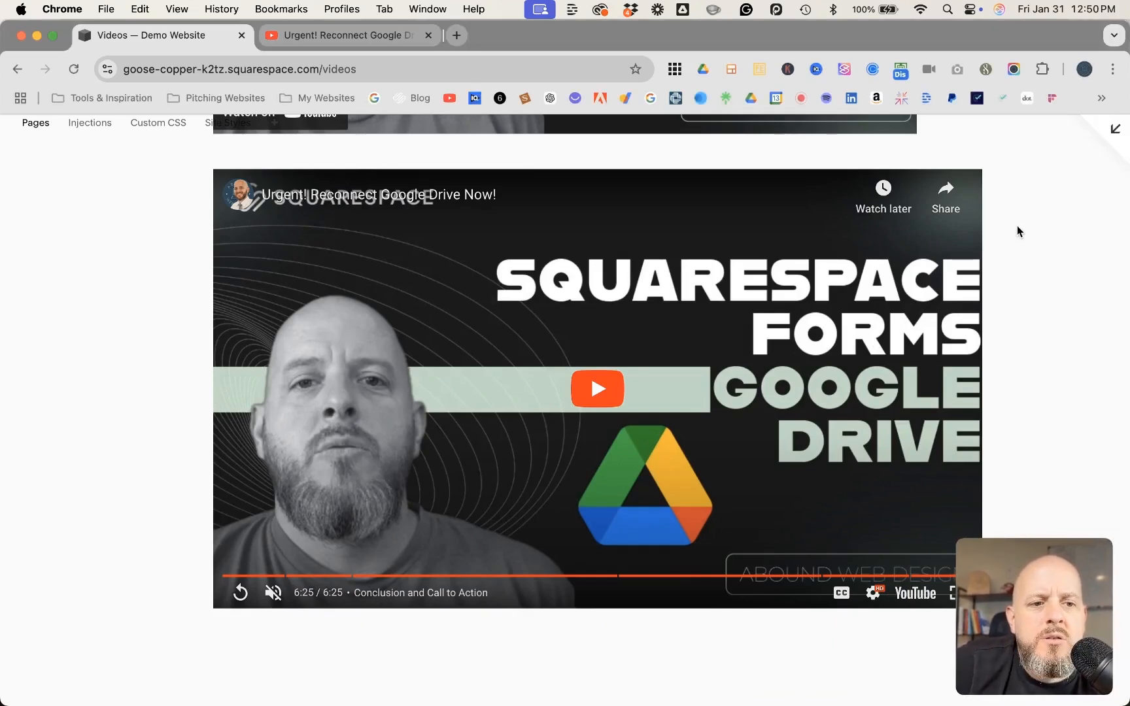
Reopen the page for editing and add a code block below the second video, widened to match the embed block above
left_click(1115, 128)
left_click(296, 147)
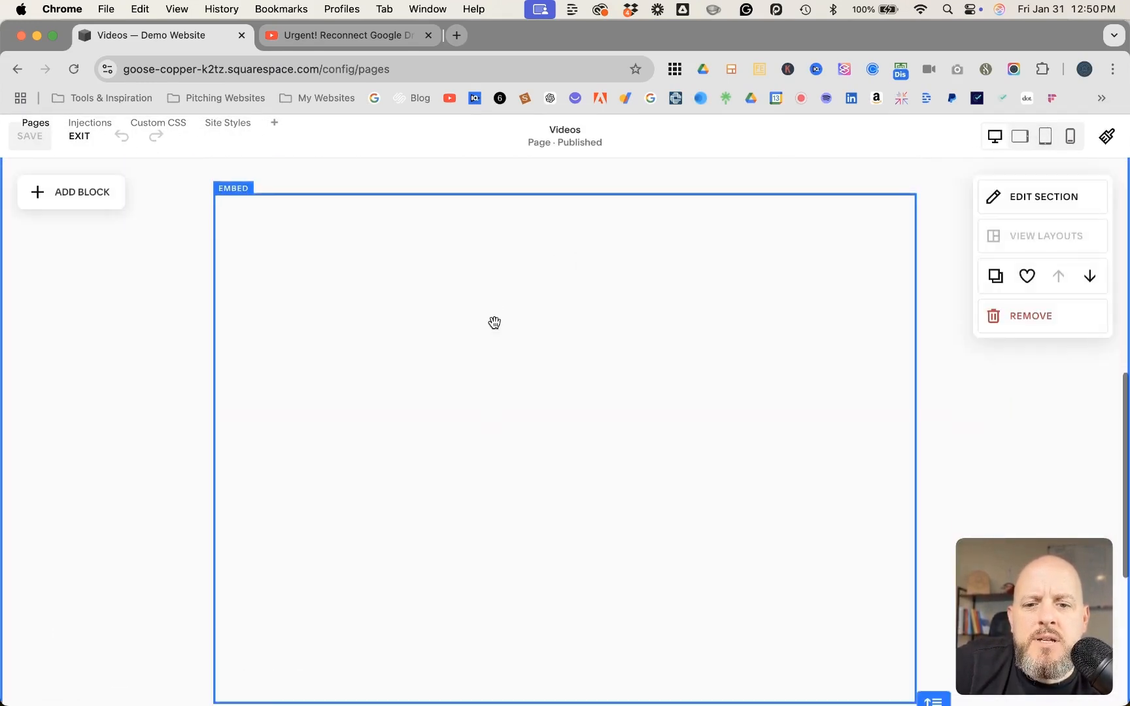
scroll(494, 323, "down", 5)
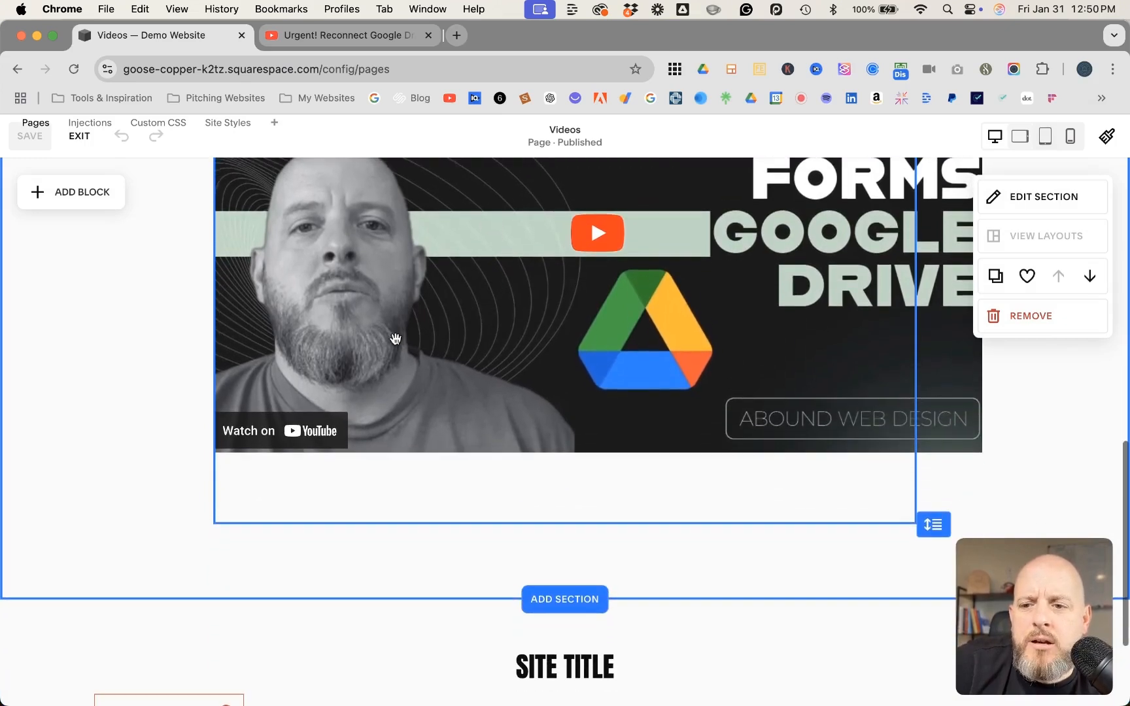
left_click(80, 191)
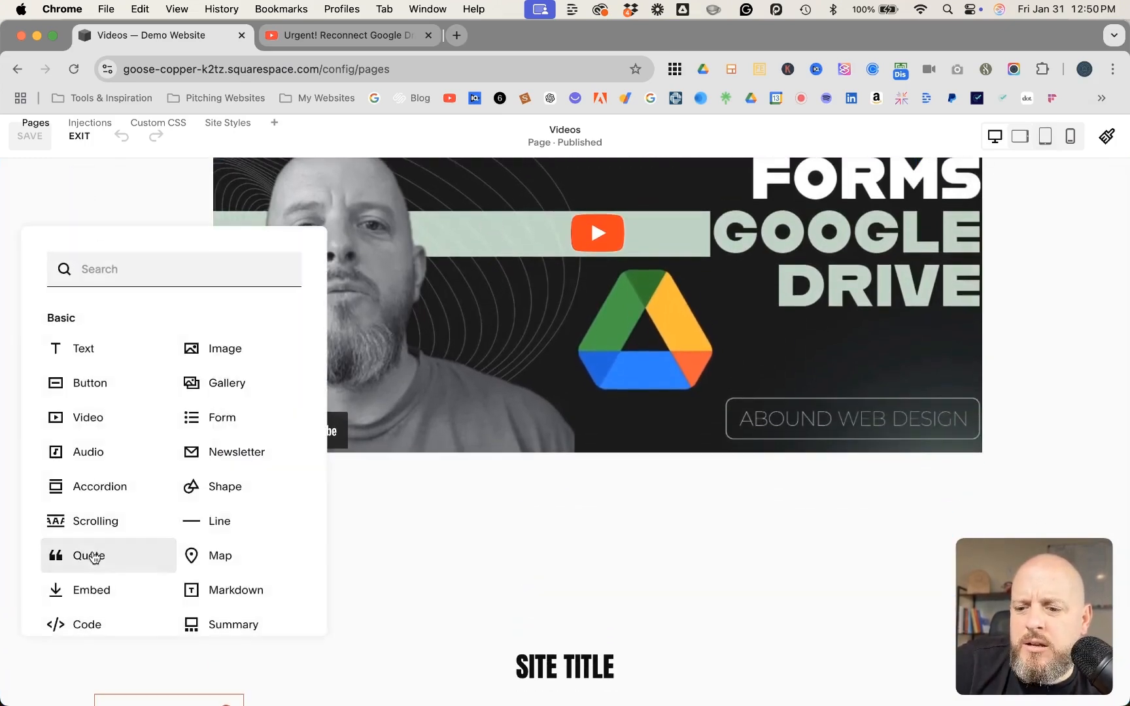
left_click(90, 621)
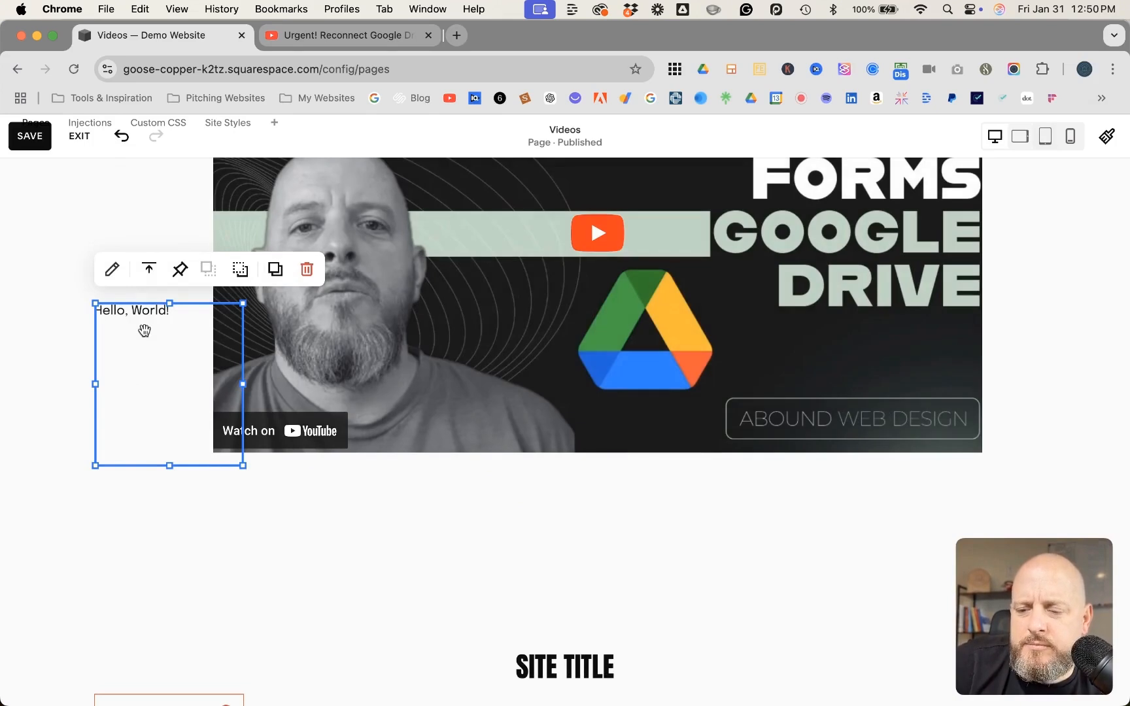
left_click_drag(143, 341, 255, 579)
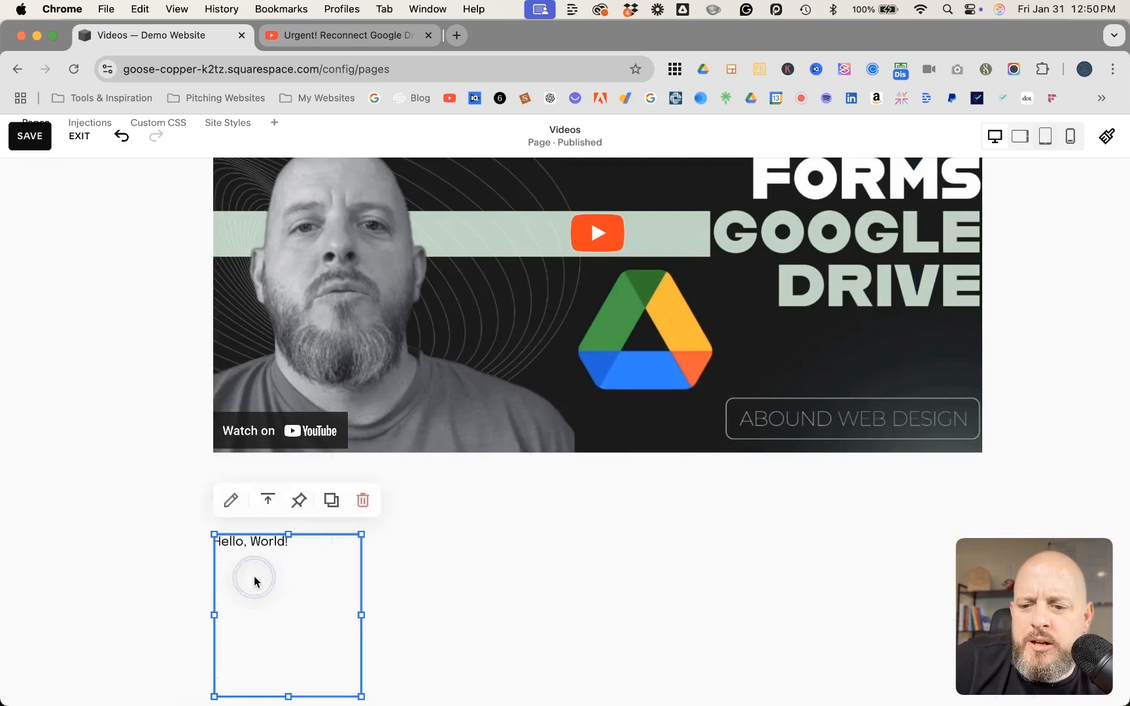
left_click_drag(361, 615, 915, 601)
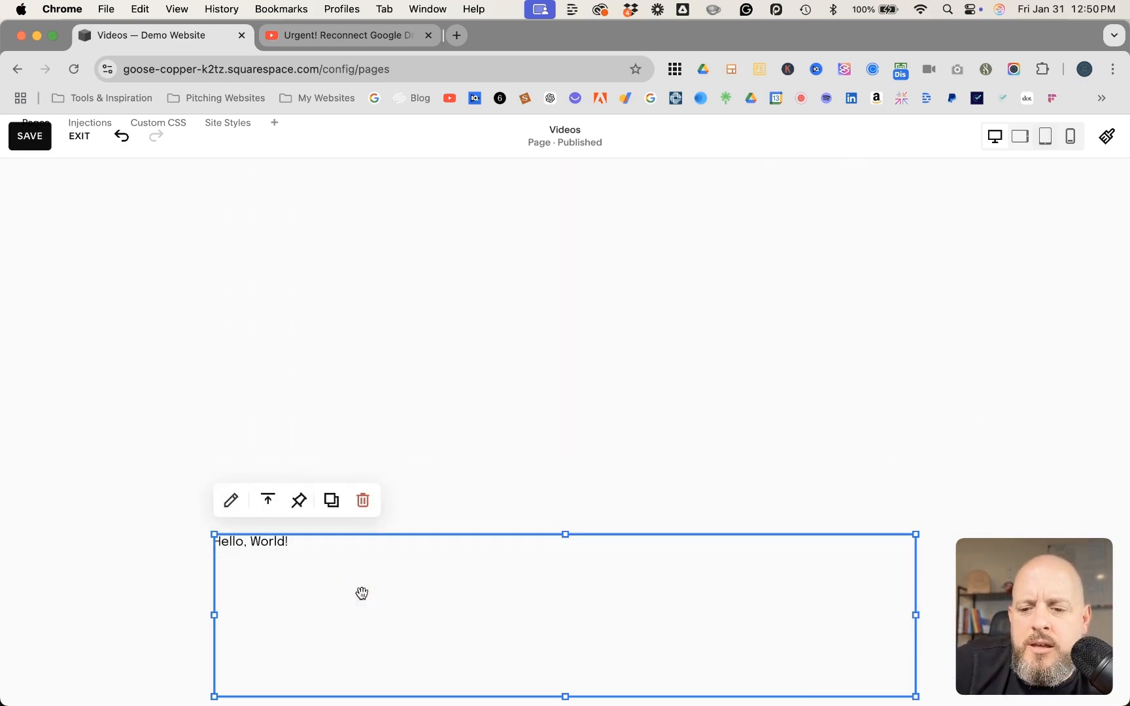
Open the code block's content for editing and copy the video's iframe embed code from the YouTube tab
left_click(230, 501)
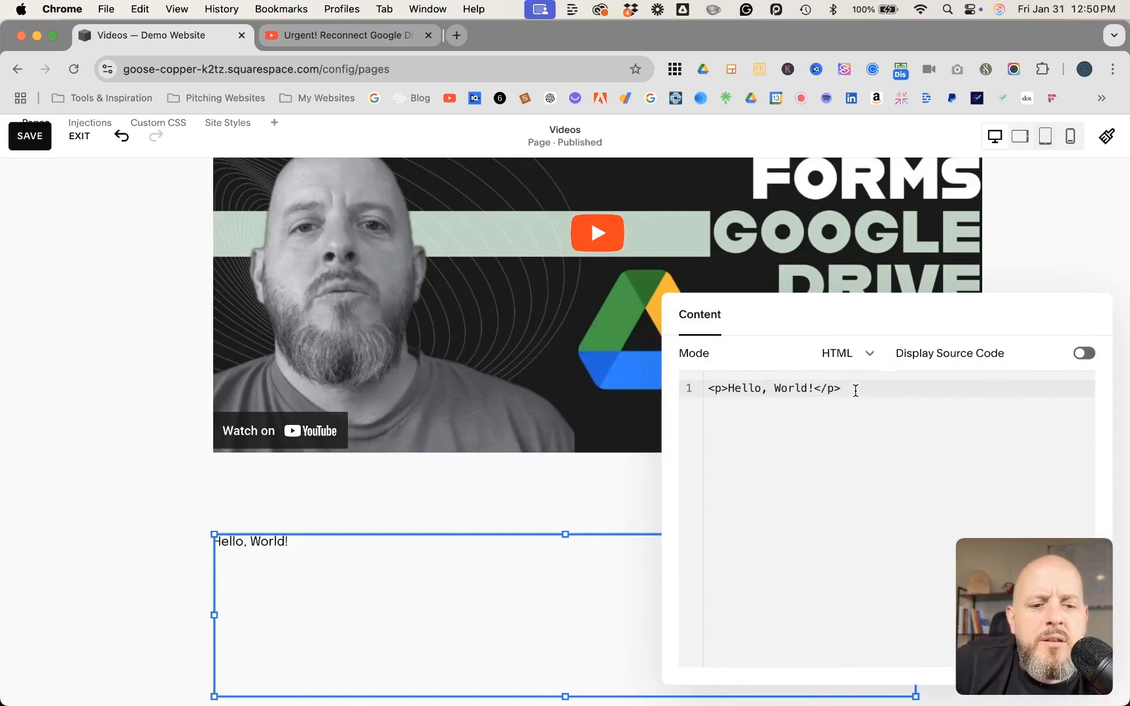
left_click(351, 36)
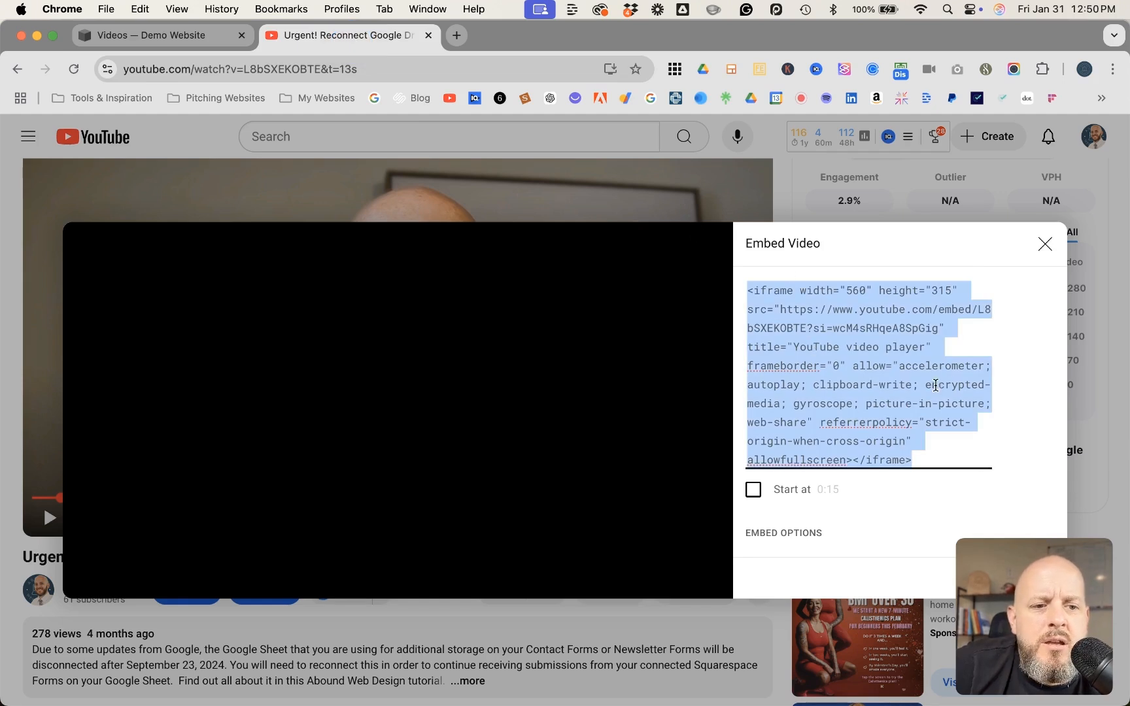
left_click(1015, 618)
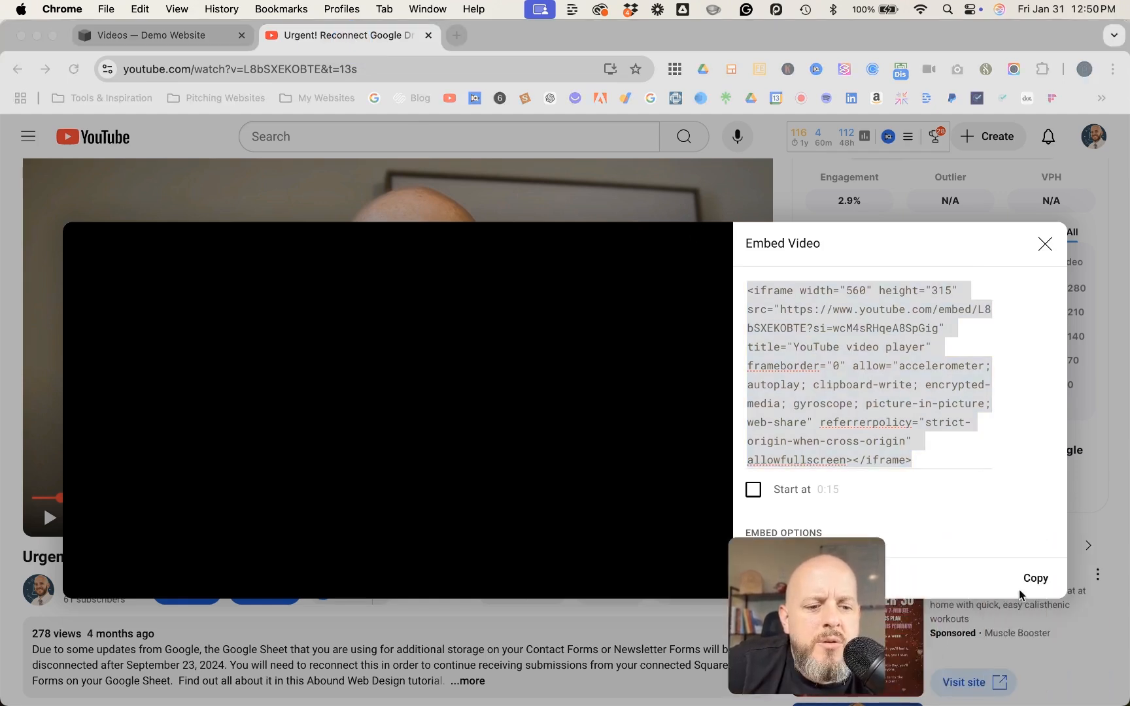
left_click(1046, 579)
left_click(1044, 579)
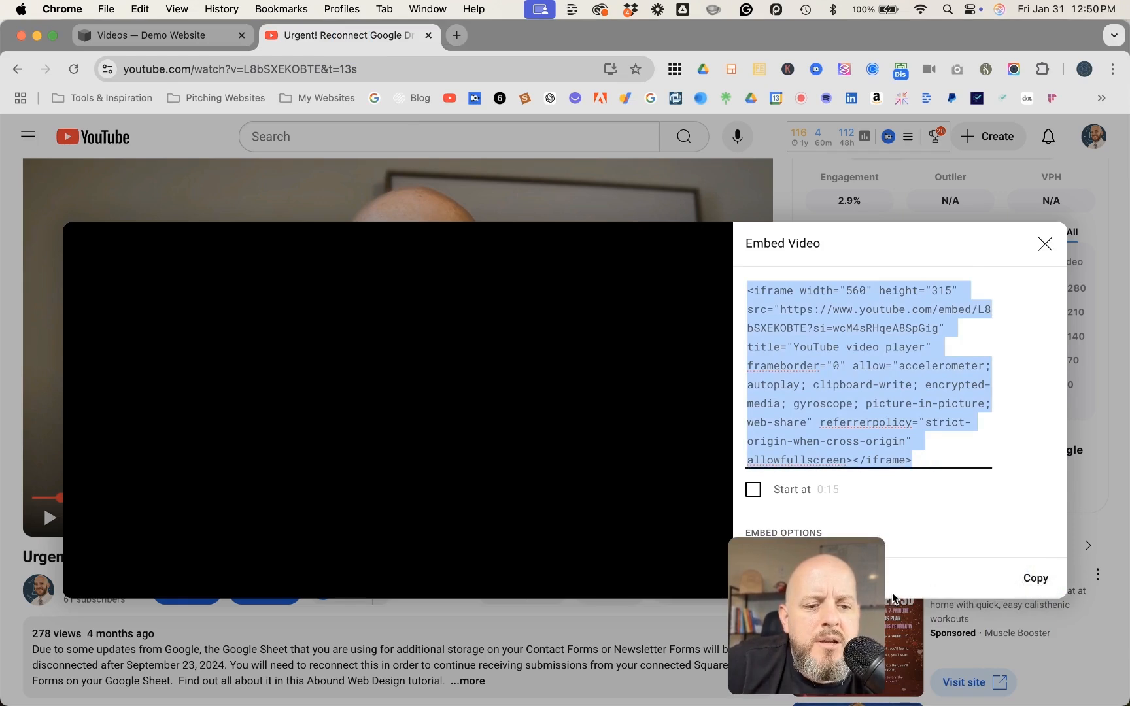
left_click_drag(810, 600, 1015, 606)
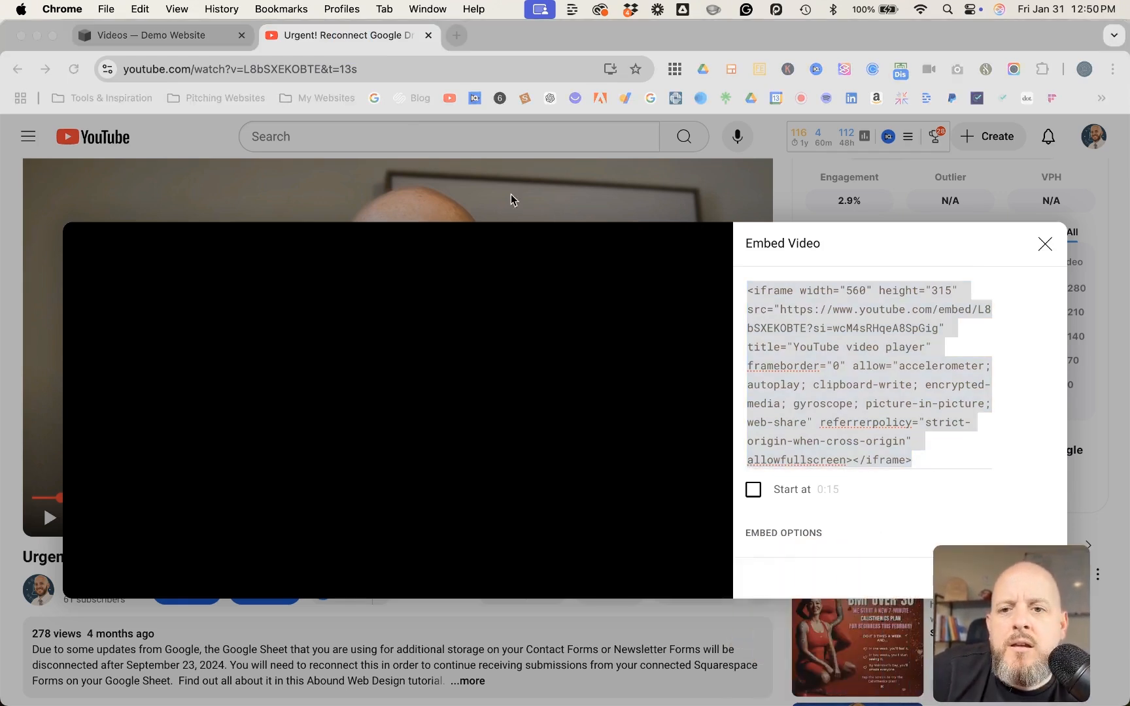
Return to the Squarespace tab and replace the code block's default "Hello, World!" HTML with the copied iframe code
left_click(159, 37)
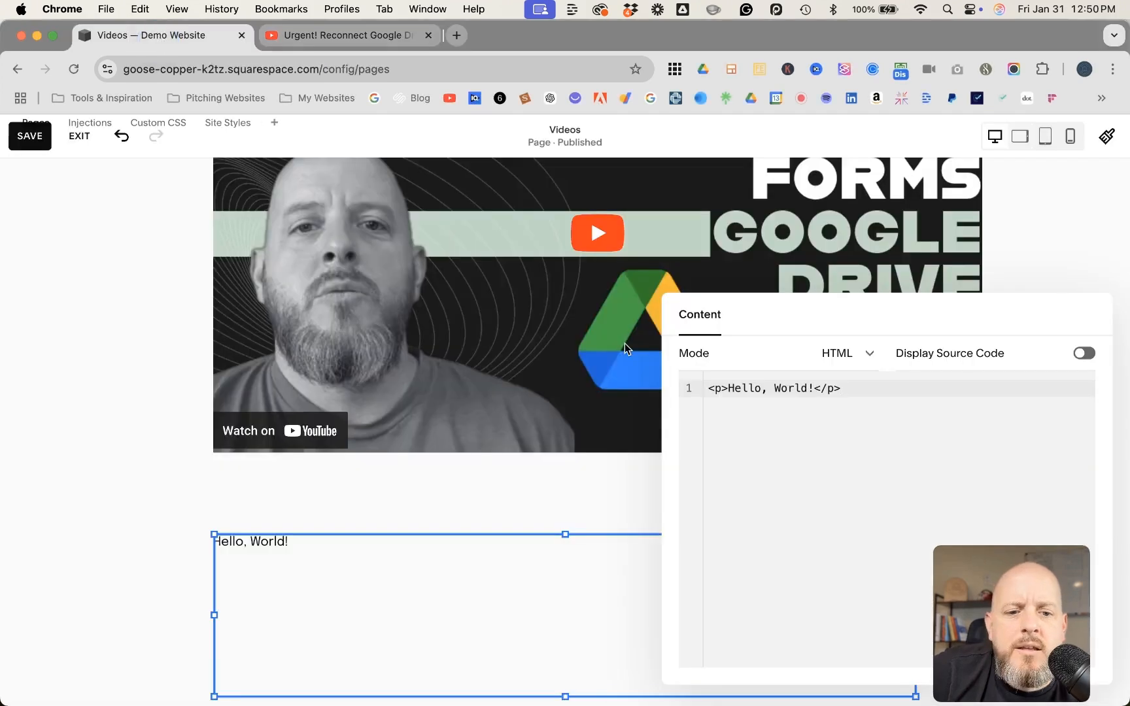
key("super+a")
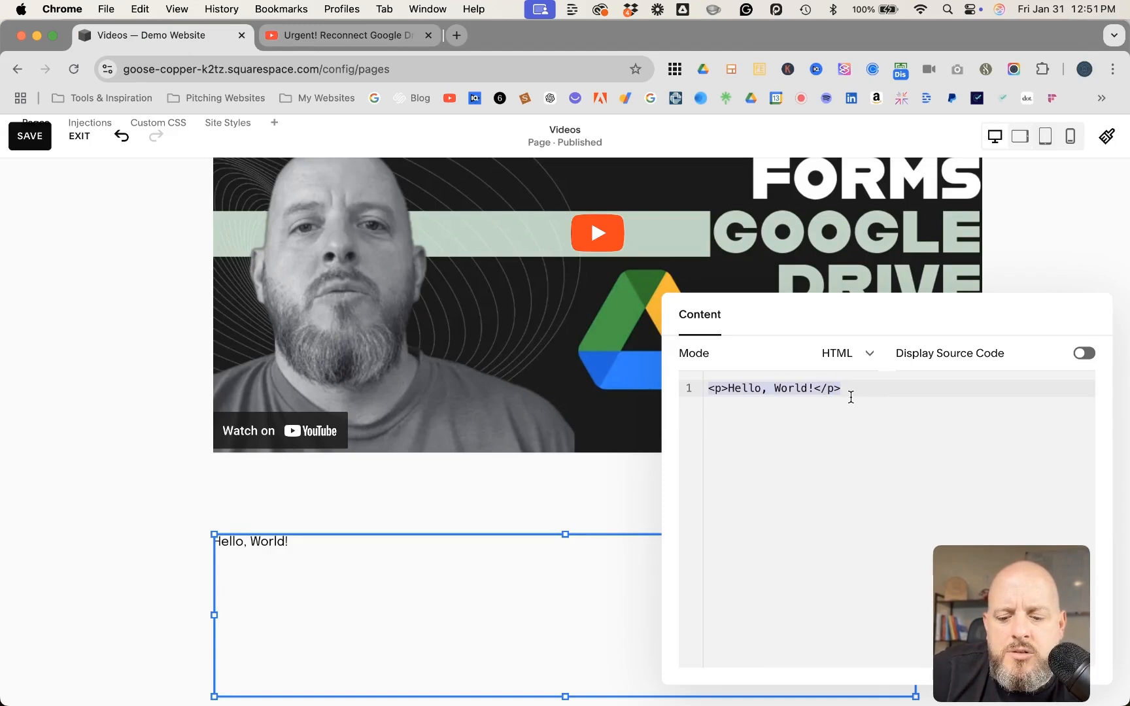
key("super+v")
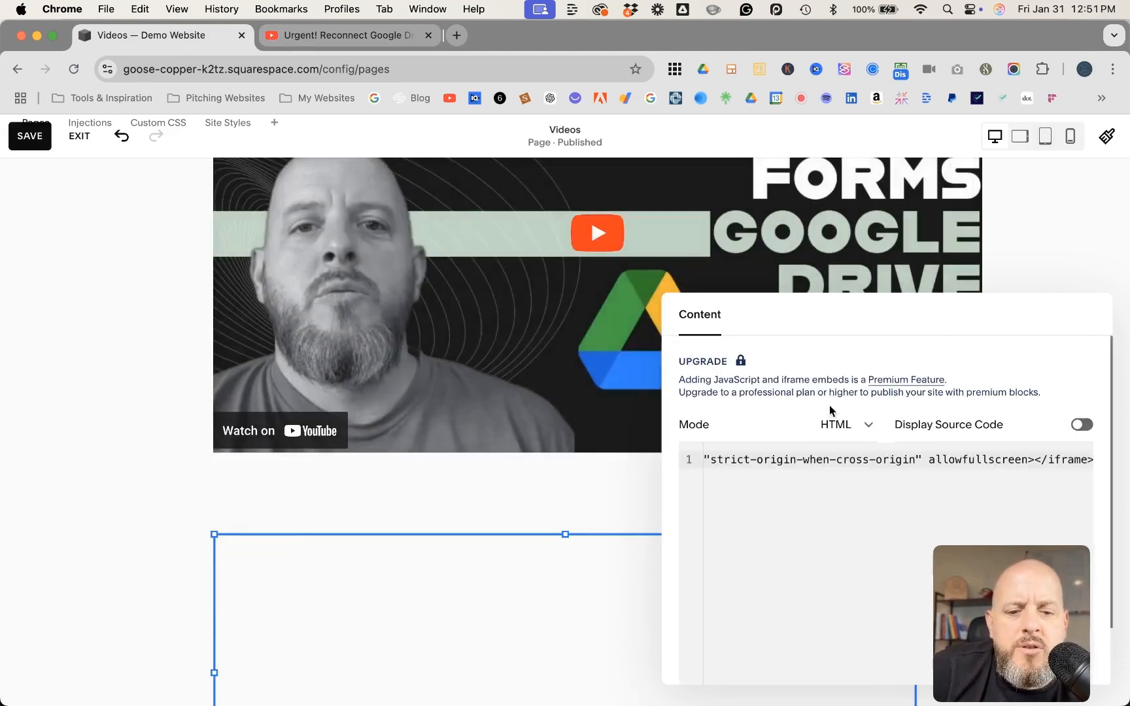
Set the iframe's width to 980 and its height to 560 in the code block
scroll(785, 459, "left", 10)
scroll(785, 460, "left", 10)
scroll(785, 459, "left", 8)
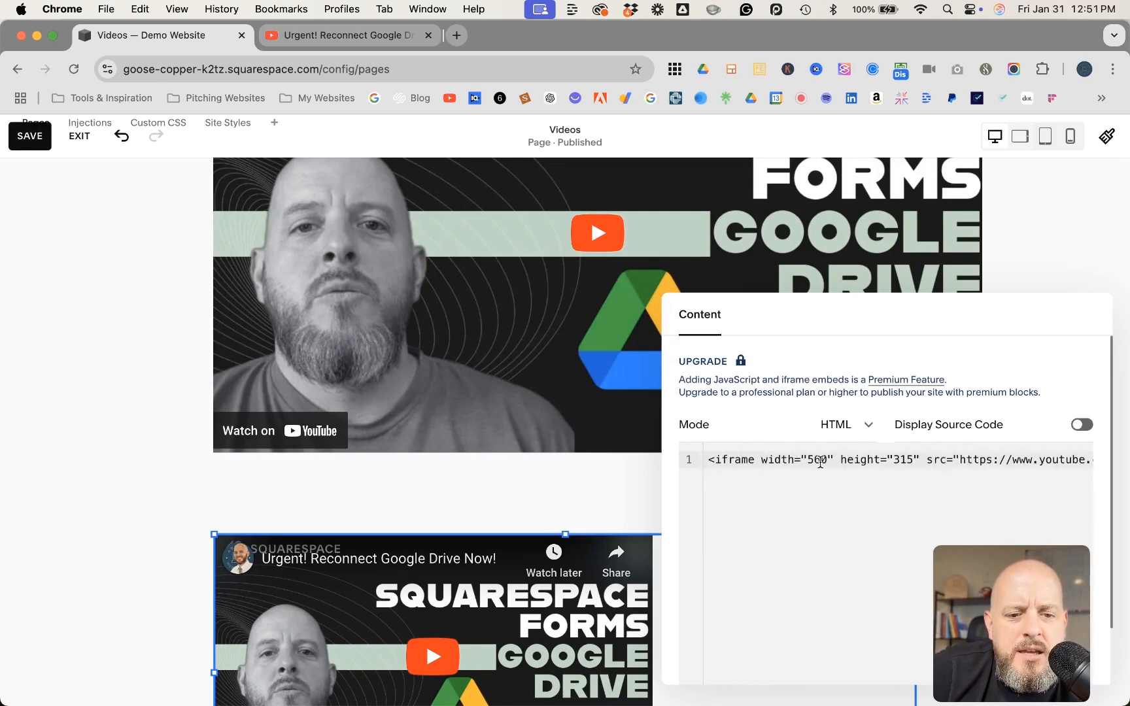
left_click(821, 459)
key("BackSpace")
key("BackSpace")
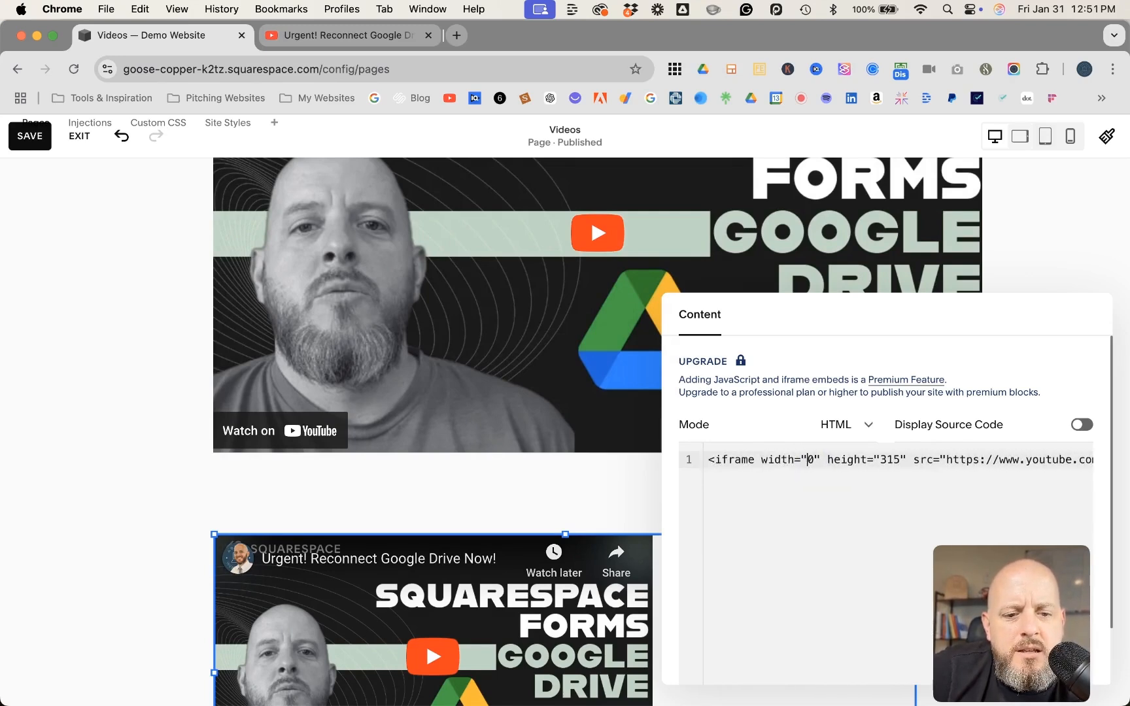
type("98")
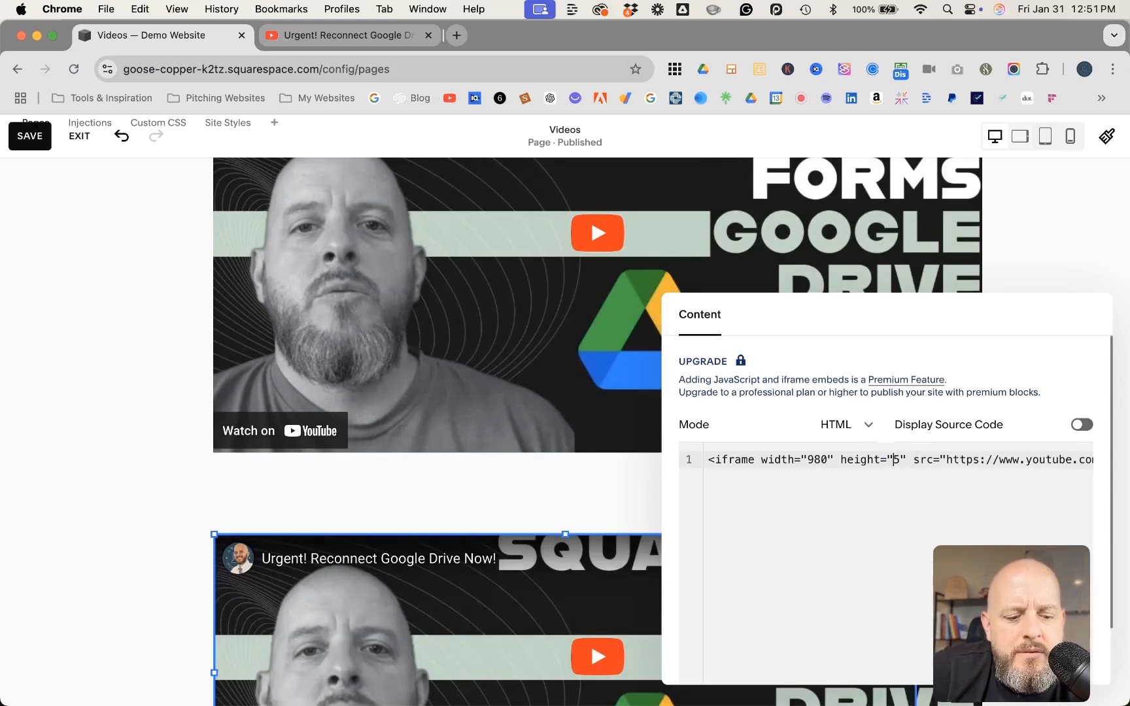
type("60")
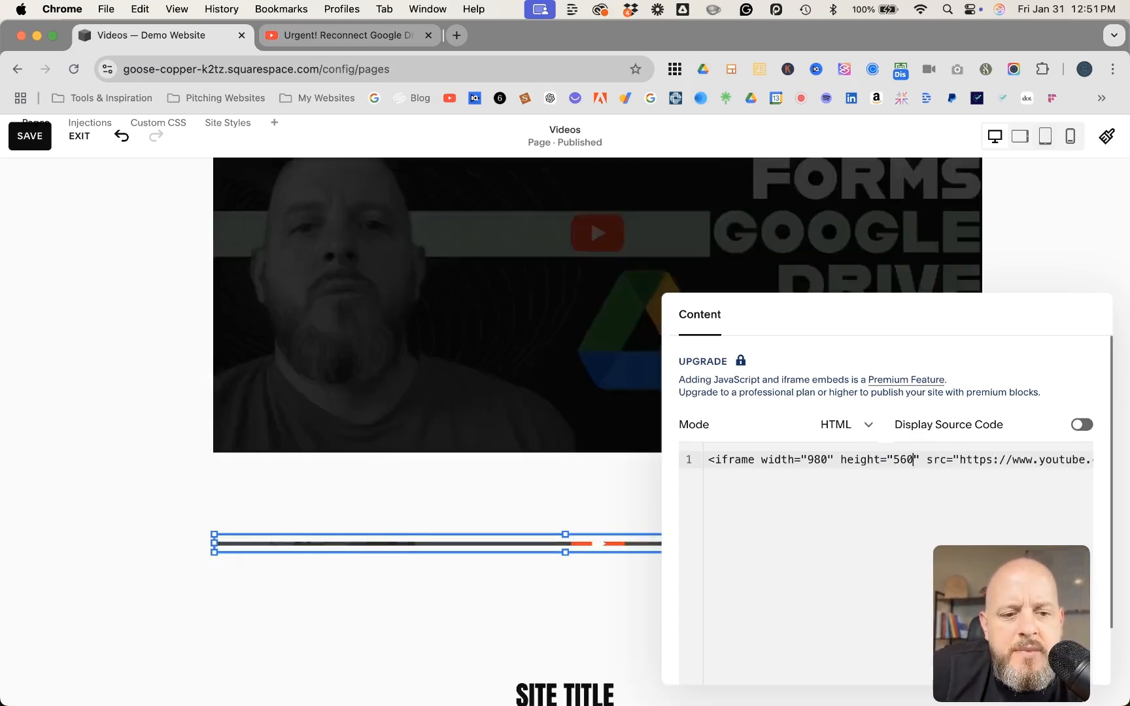
Replace the si parameter in the code block's iframe source URL with rel=0 and close the block's content settings
scroll(974, 469, "right", 5)
scroll(973, 472, "right", 10)
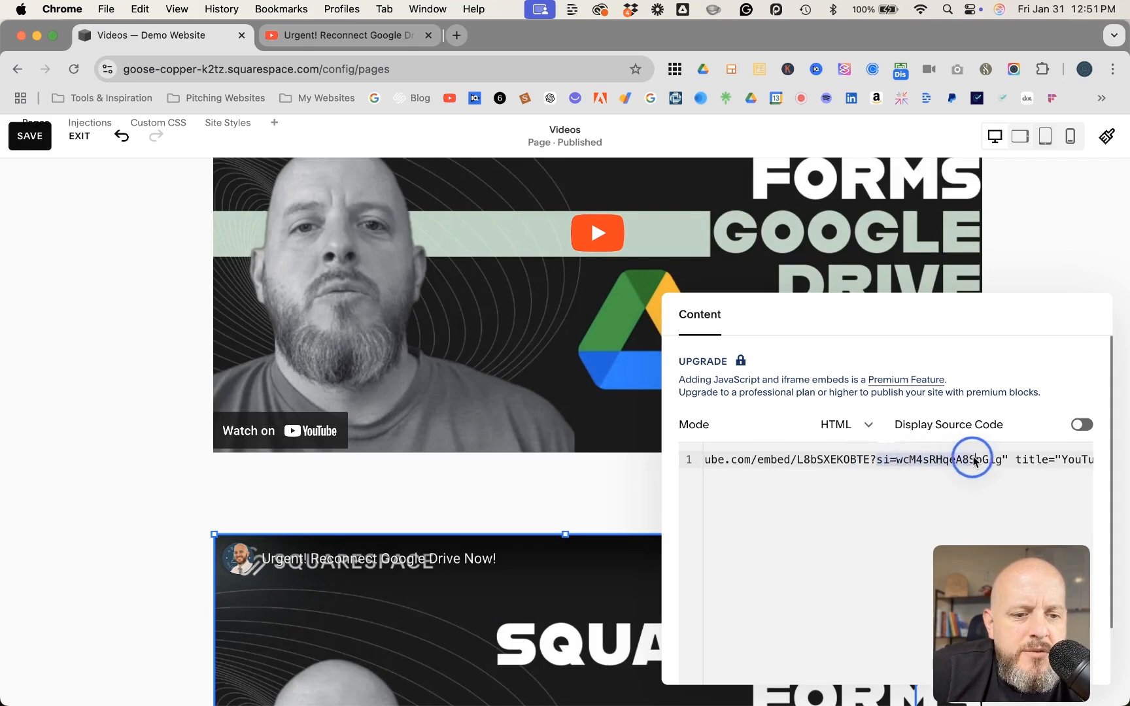
type("rel=0")
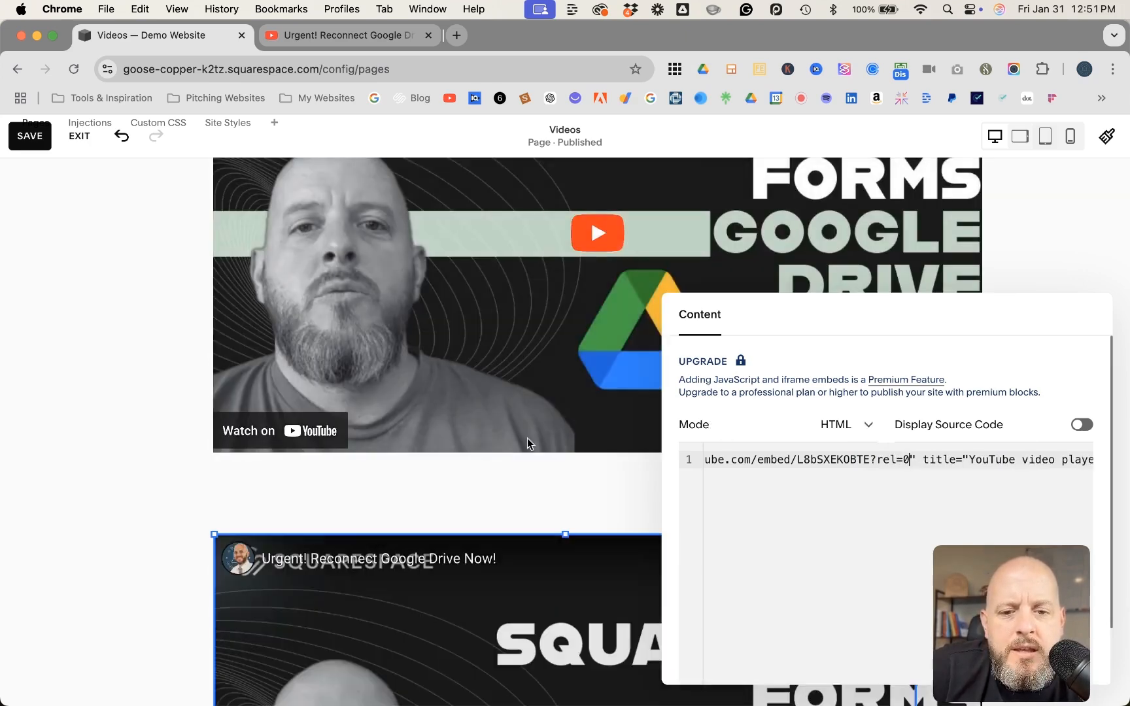
left_click(171, 497)
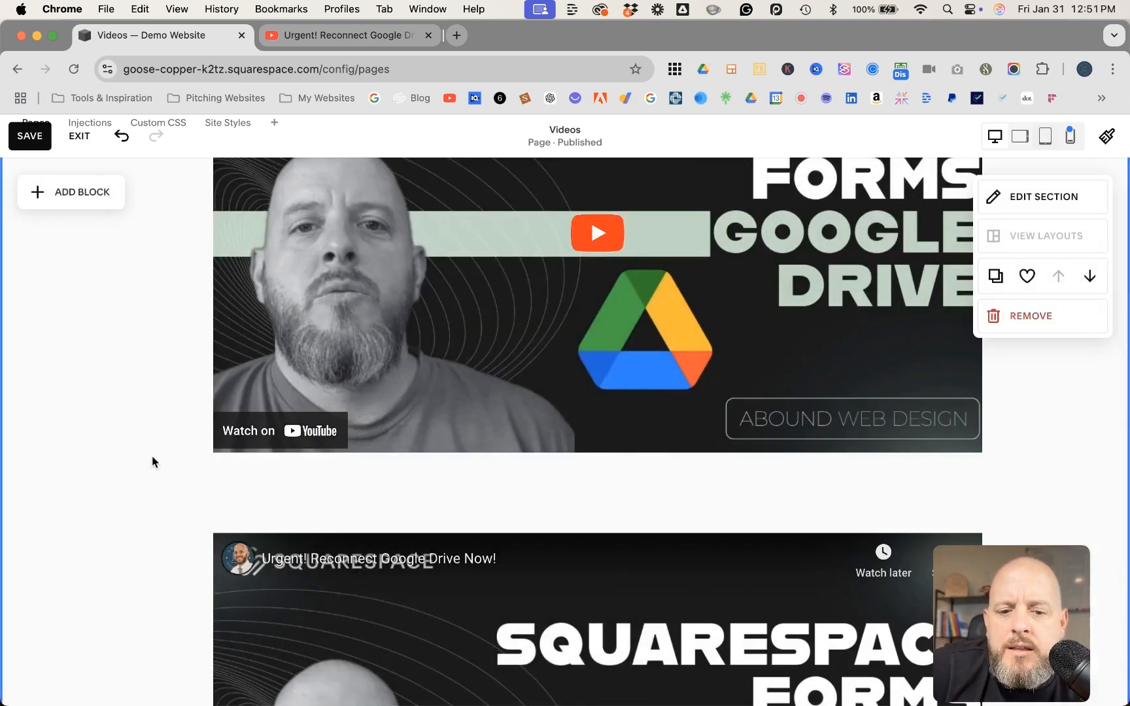
Save the page with the new code block and open its full-size preview outside editing mode
scroll(157, 464, "down", 1)
left_click(40, 136)
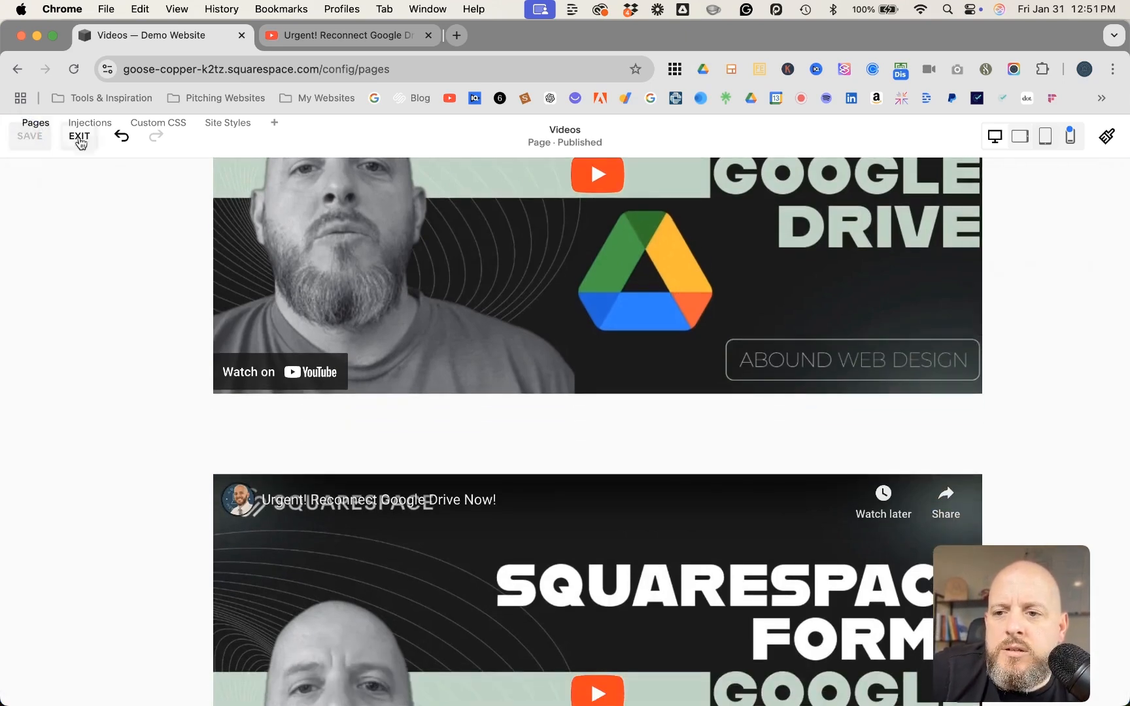
left_click(79, 139)
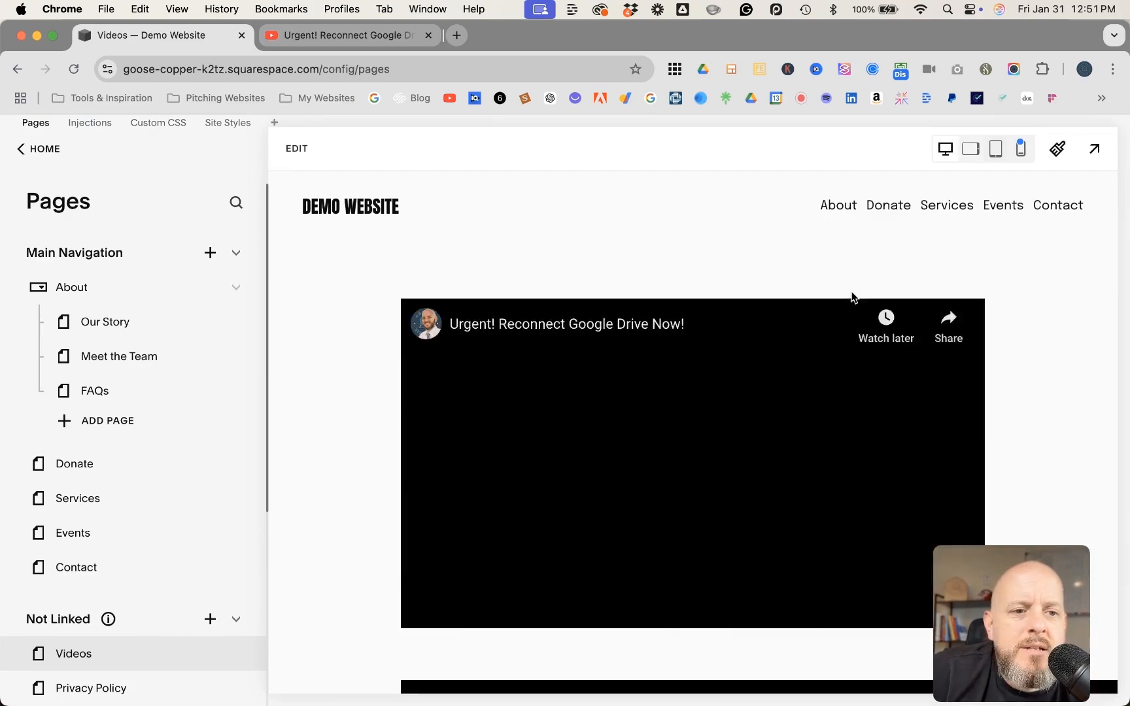
left_click(1093, 152)
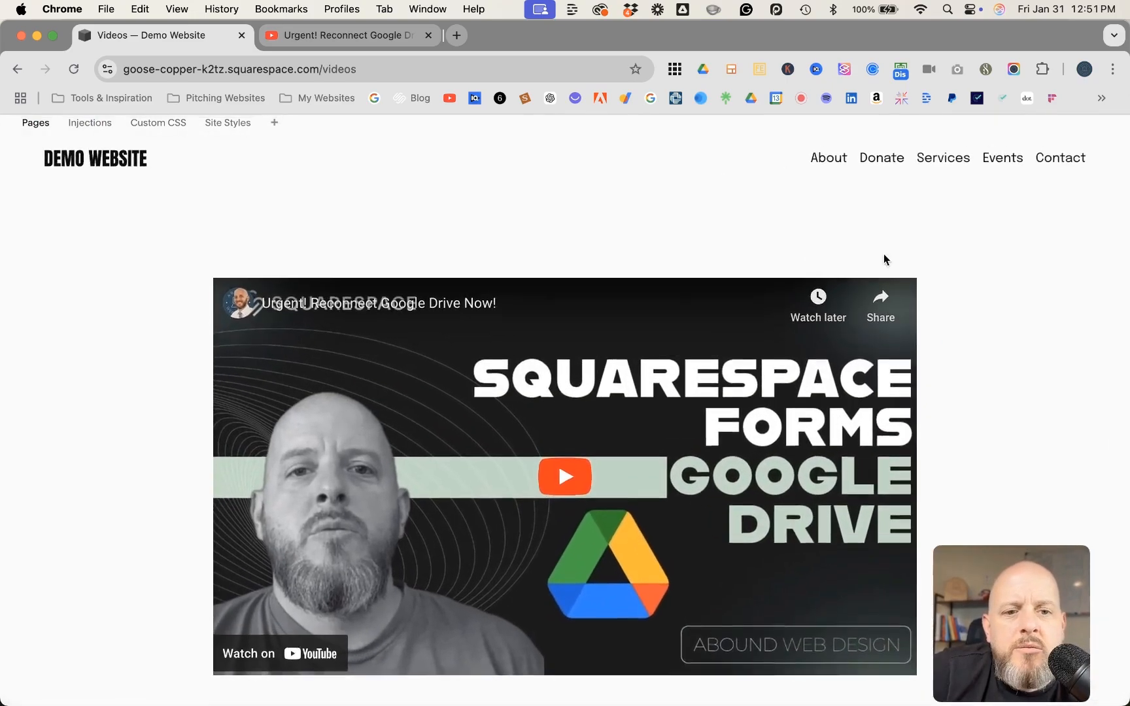
Start playing the code block's video, the last one on the page, and skip ahead to about 0:43
scroll(725, 313, "down", 5)
scroll(726, 314, "up", 5)
scroll(726, 314, "down", 10)
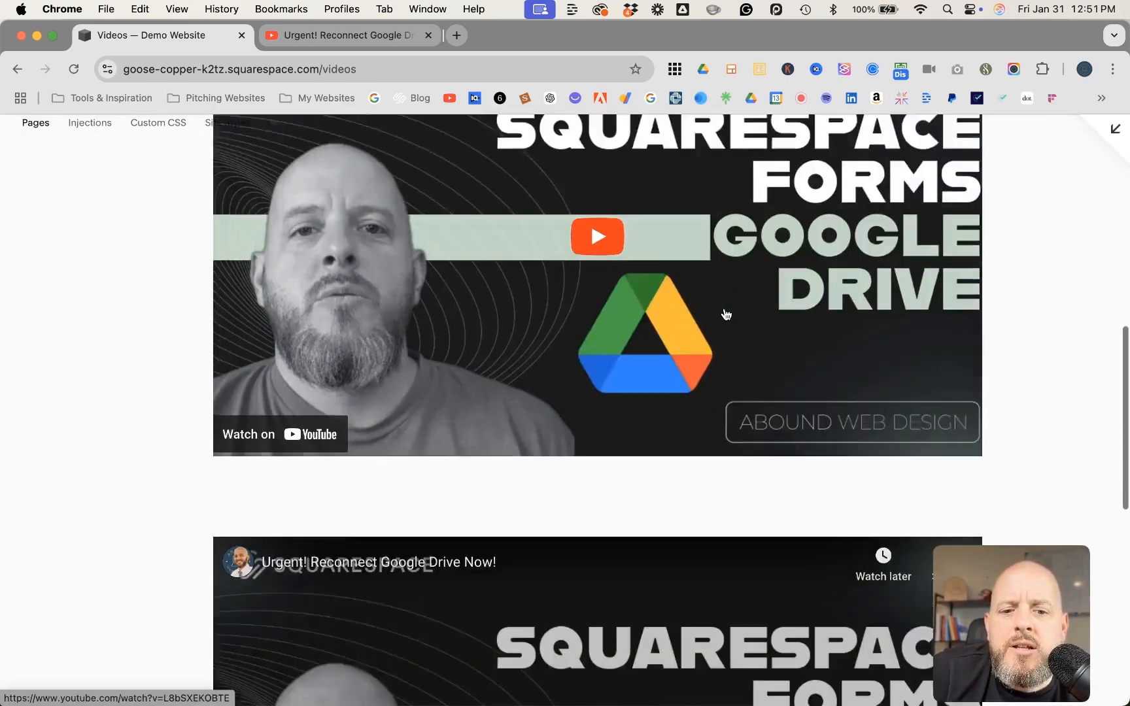
scroll(725, 314, "up", 2)
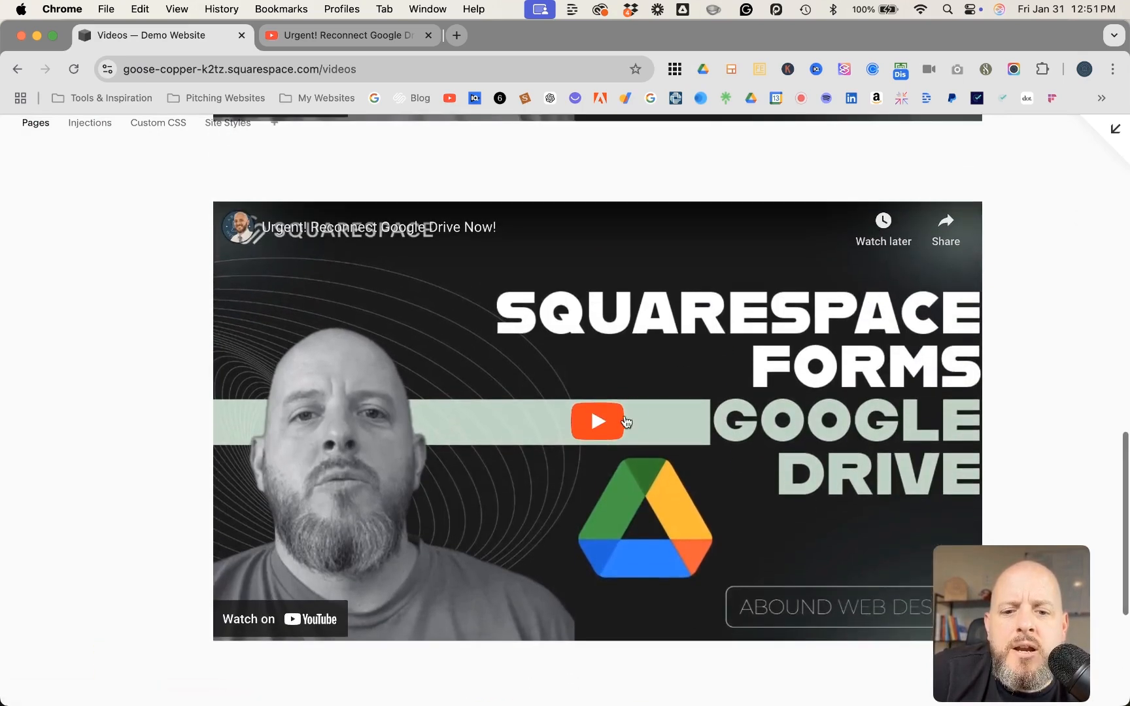
left_click(624, 421)
left_click(303, 609)
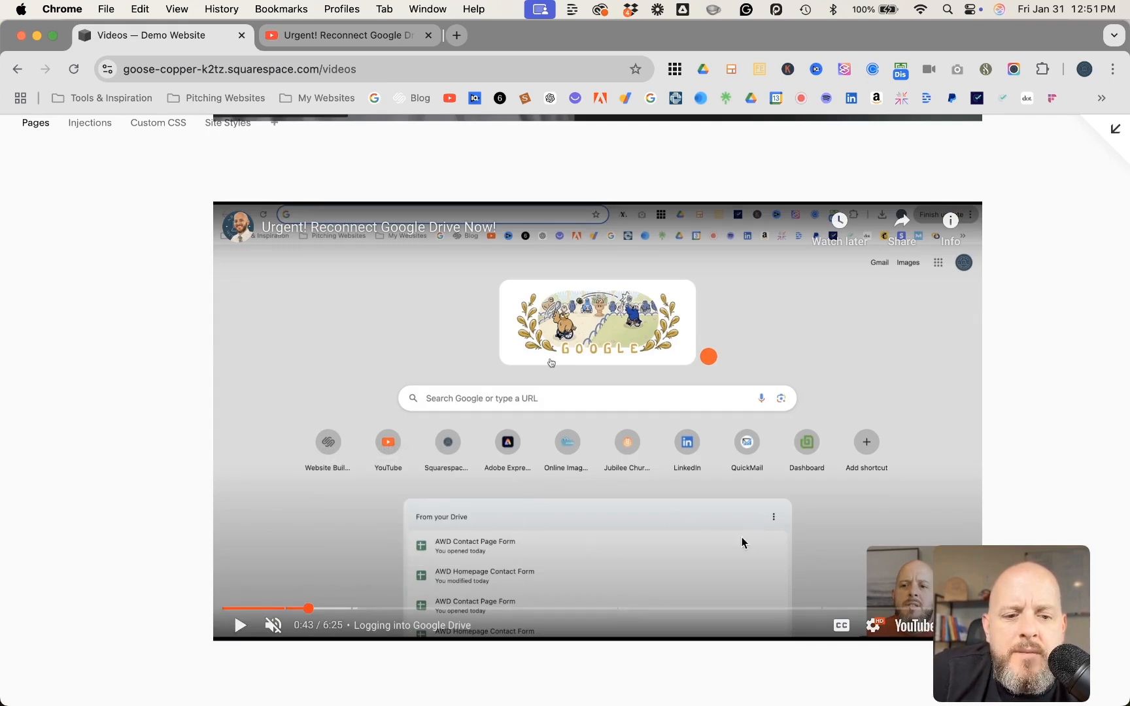
Skip the code block's video to about 6:18 and play it to the end to check its end screen
left_click_drag(959, 588, 751, 587)
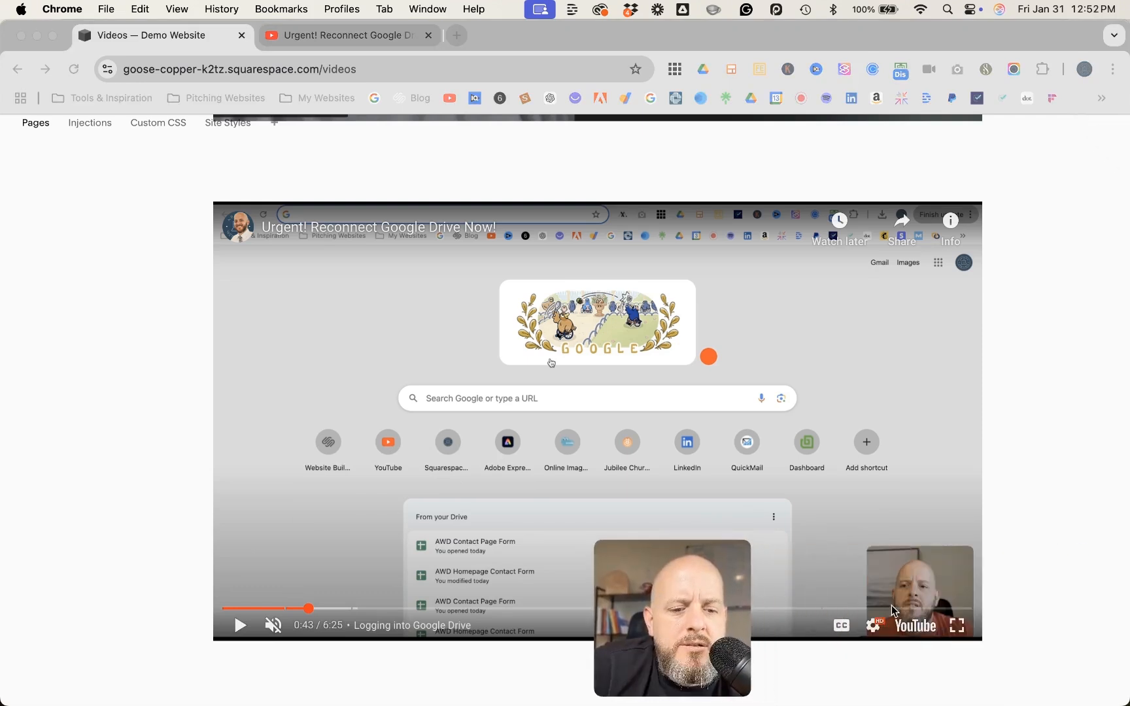
left_click(907, 610)
left_click(937, 609)
left_click(959, 611)
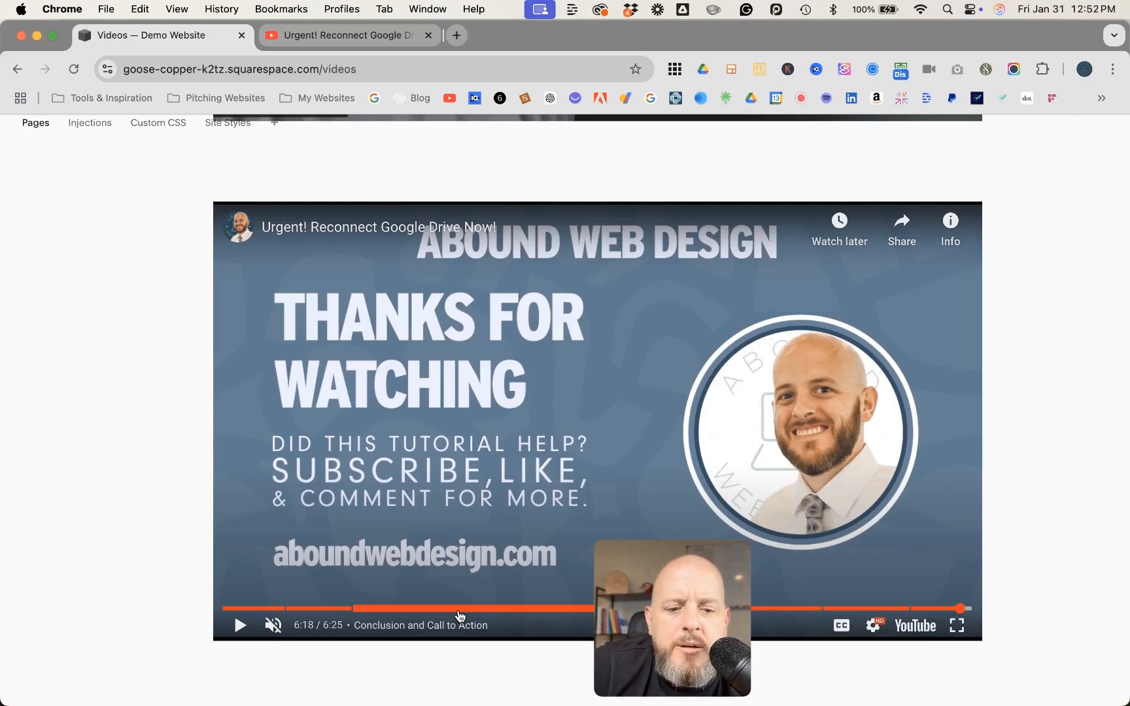
left_click(240, 626)
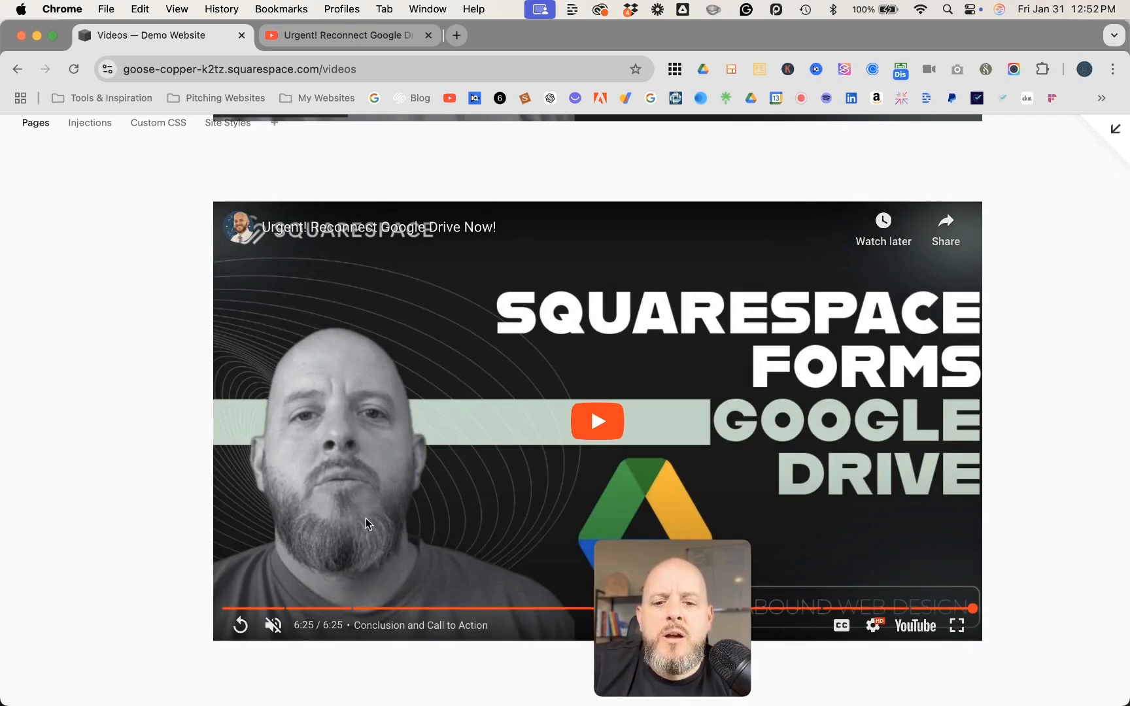
Play and pause the page's first video, skip near its end and let it finish, comparing its end screen with the code block's
scroll(426, 457, "up", 5)
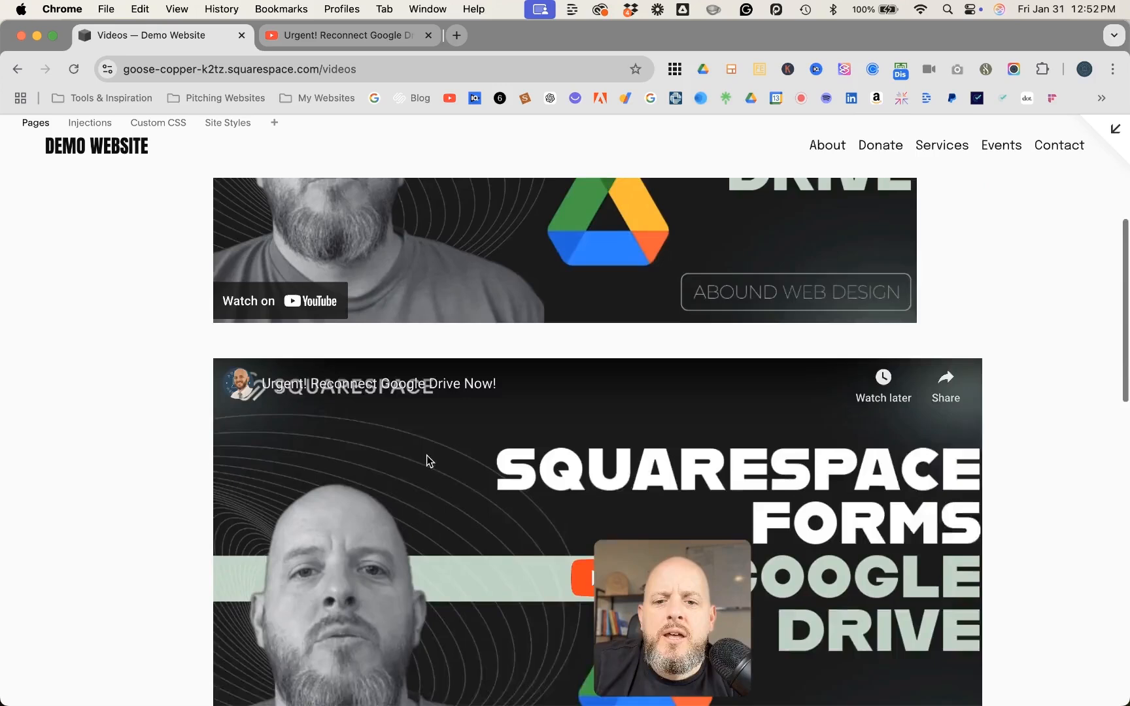
left_click(557, 270)
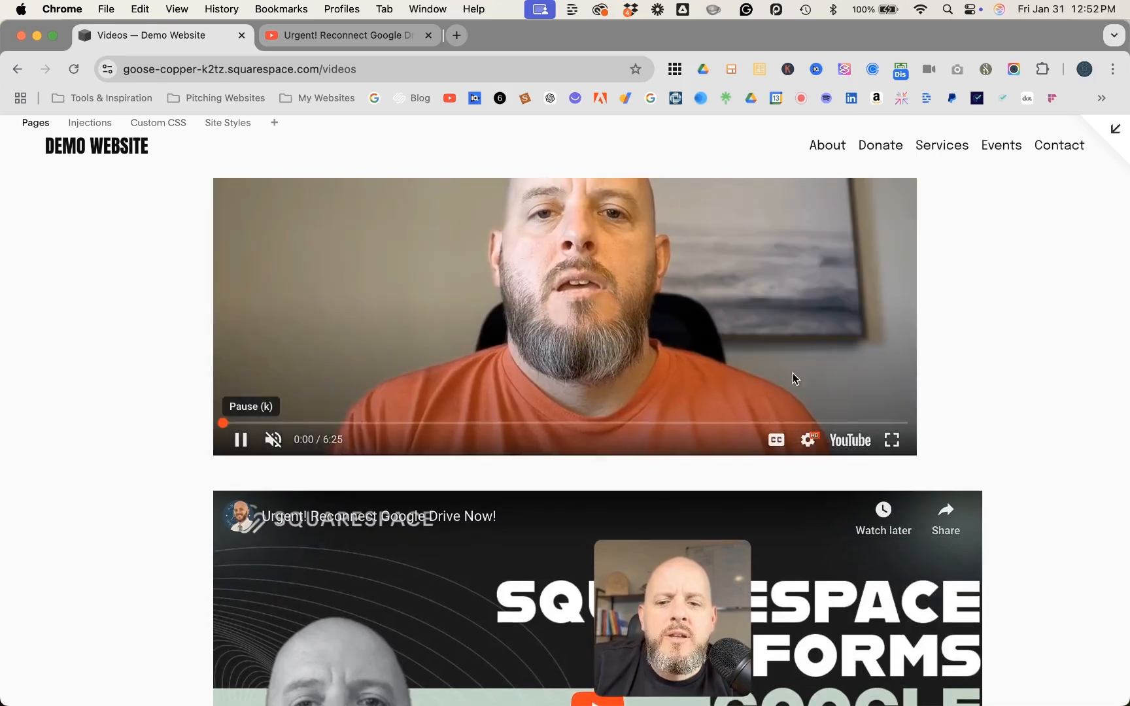
left_click(240, 439)
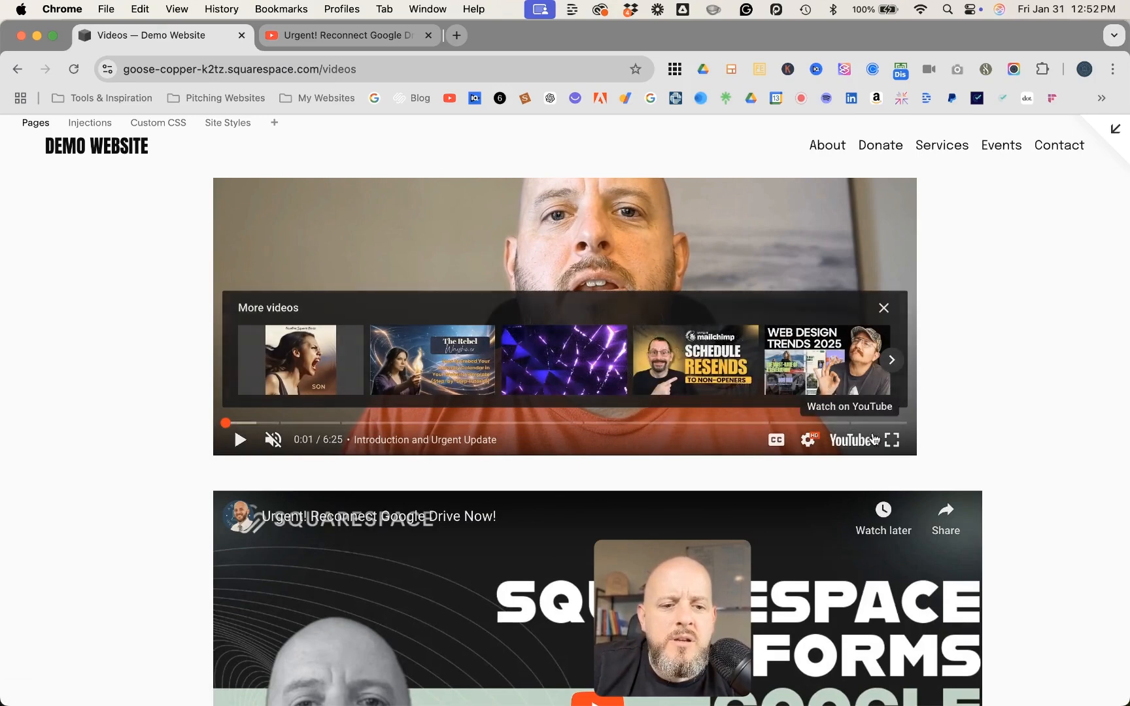
left_click(887, 425)
left_click(244, 441)
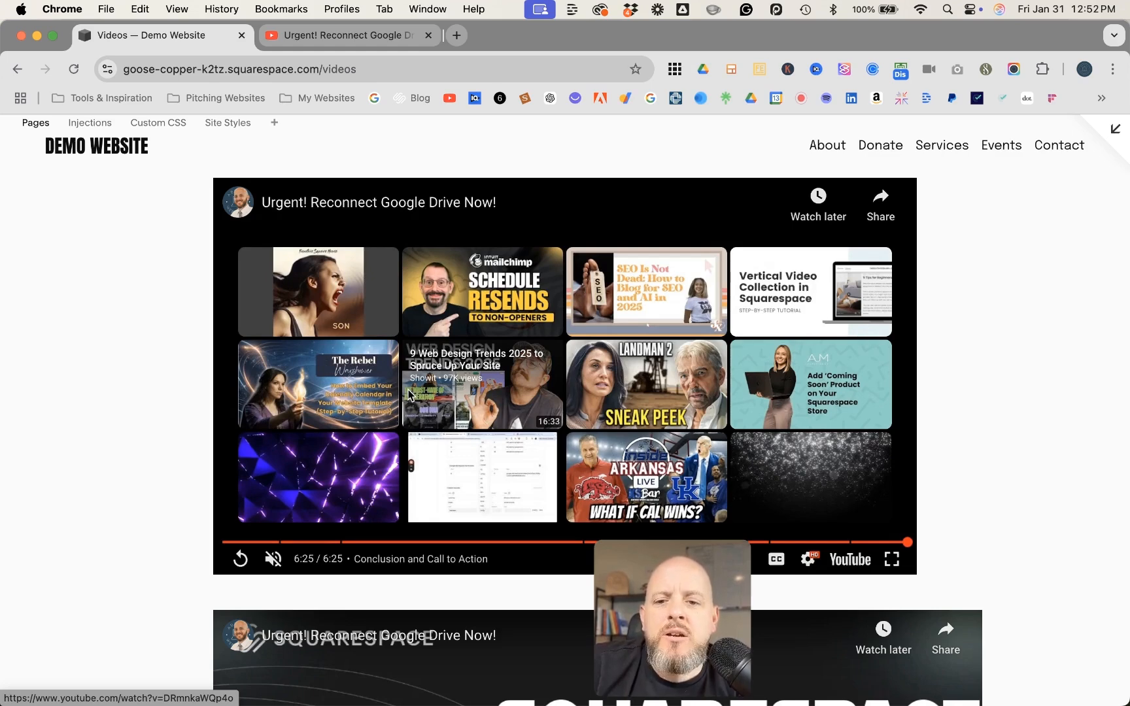
scroll(515, 368, "down", 15)
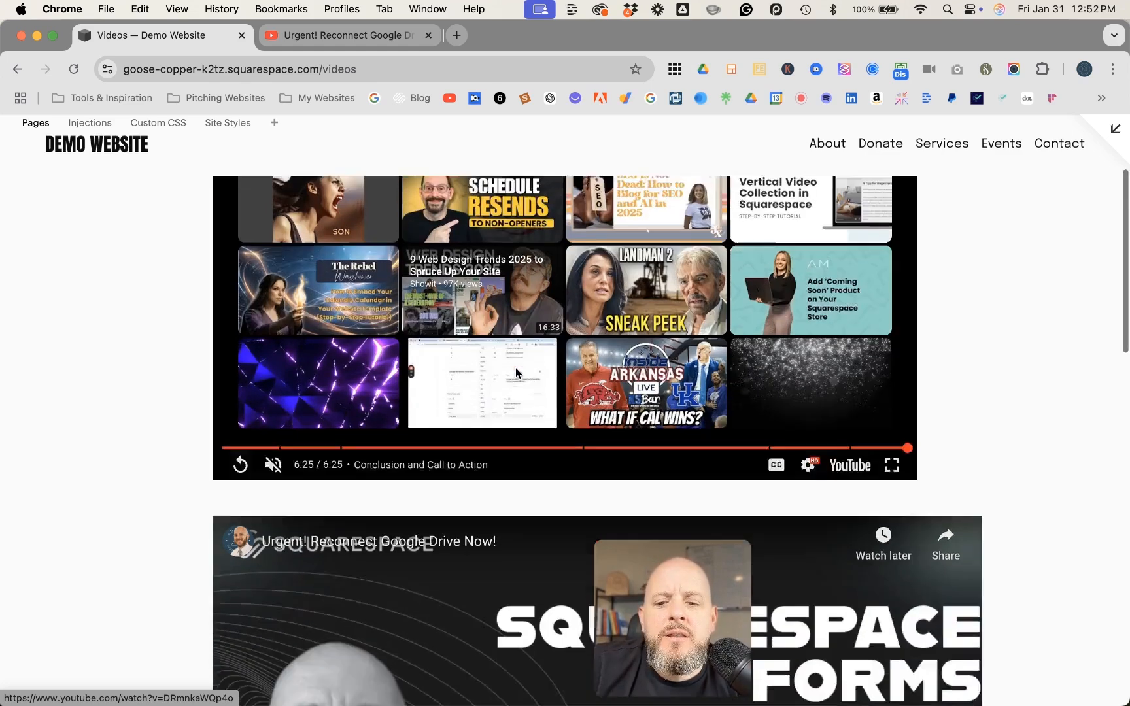
scroll(516, 373, "down", 3)
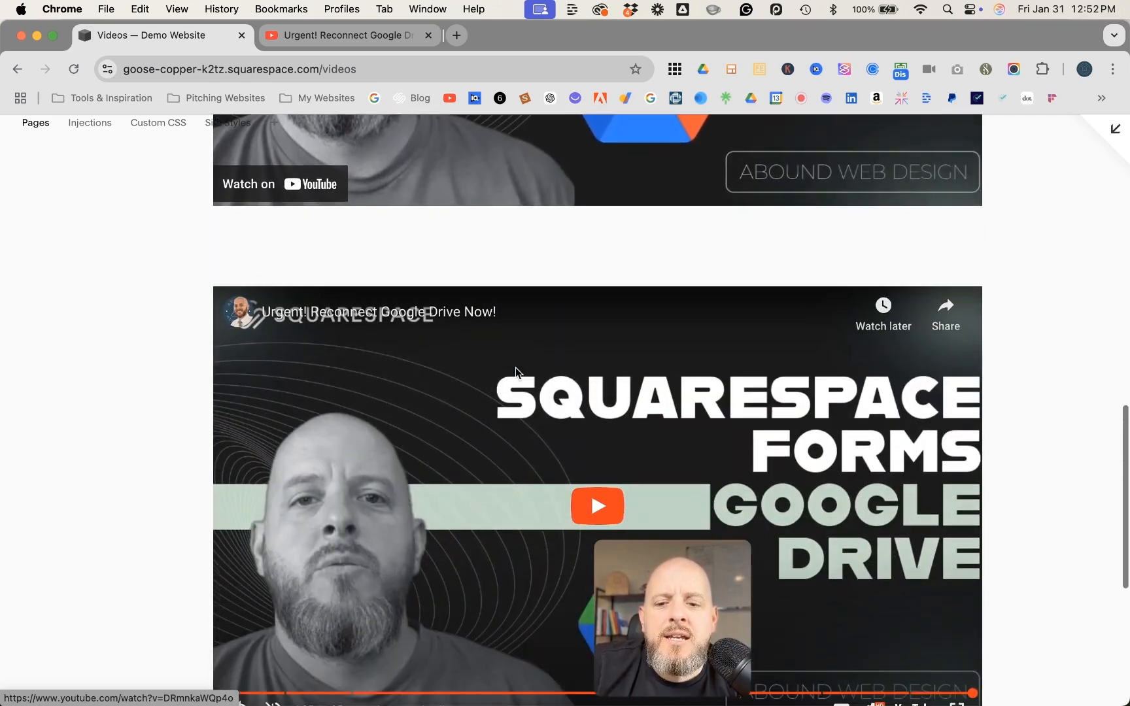
scroll(456, 469, "up", 8)
scroll(455, 471, "up", 1)
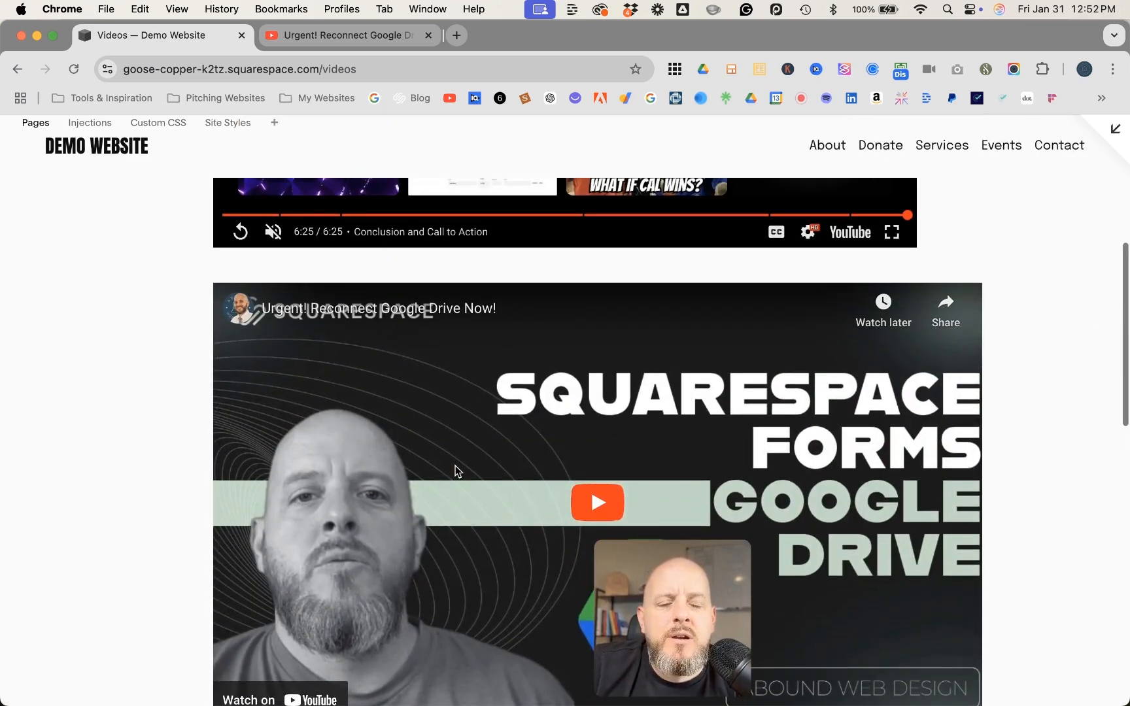